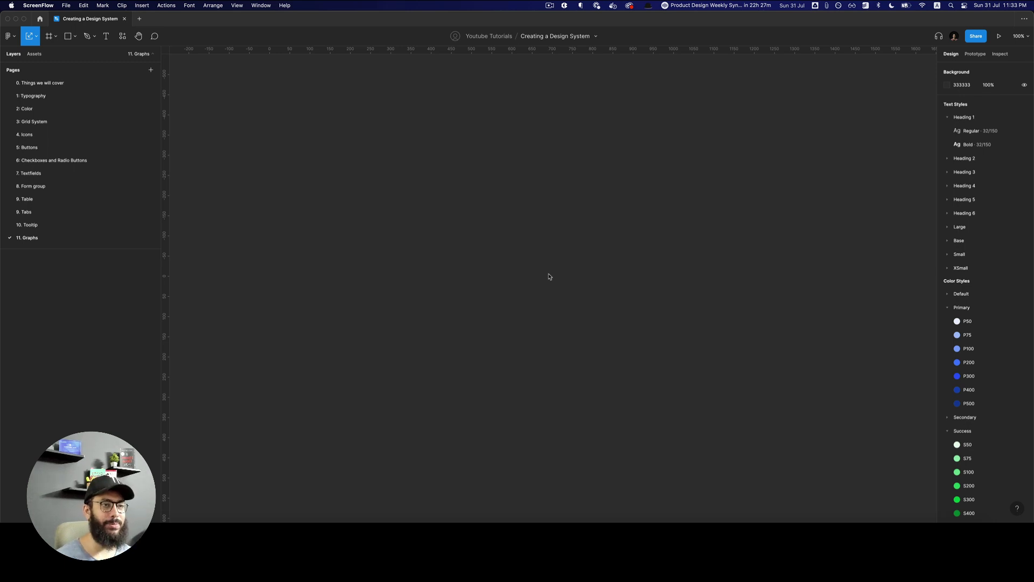
Step: Draw a 500 by 500 frame on the empty canvas of the Graphs page
{"action": "left_click", "coordinate": [475, 257]}
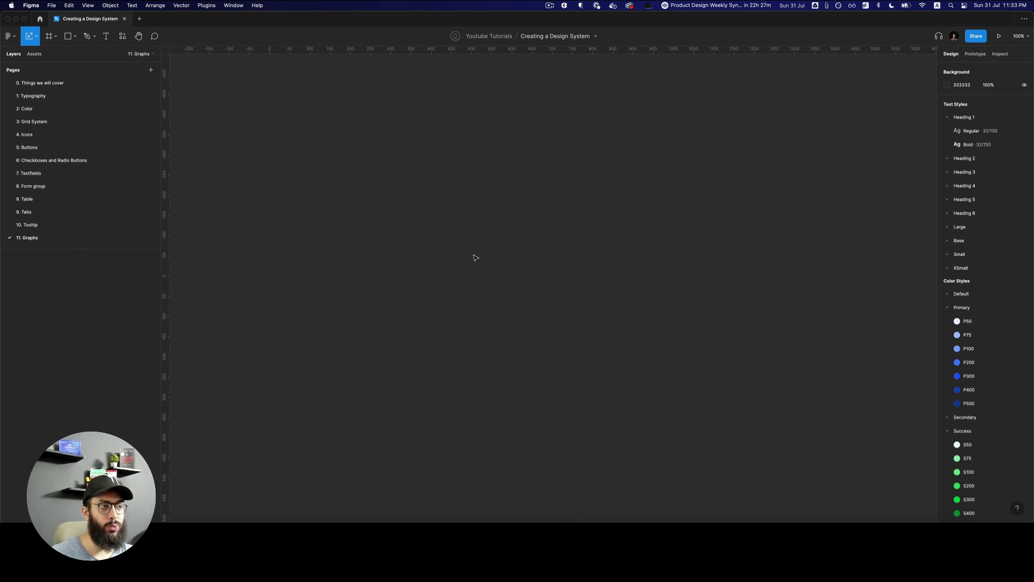
{"action": "key", "text": "f"}
{"action": "left_click_drag", "start_coordinate": [412, 196], "coordinate": [613, 397]}
{"action": "left_click", "coordinate": [659, 376]}
{"action": "left_click", "coordinate": [492, 317]}
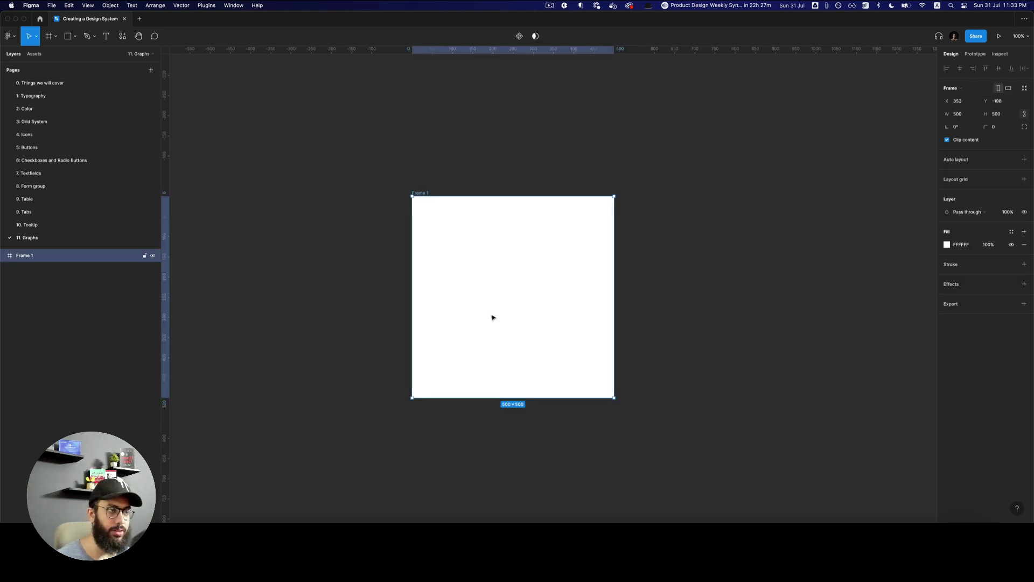
Step: Rename the current page as "11. Donut Graphs"
{"action": "double_click", "coordinate": [84, 239]}
{"action": "left_click", "coordinate": [83, 239]}
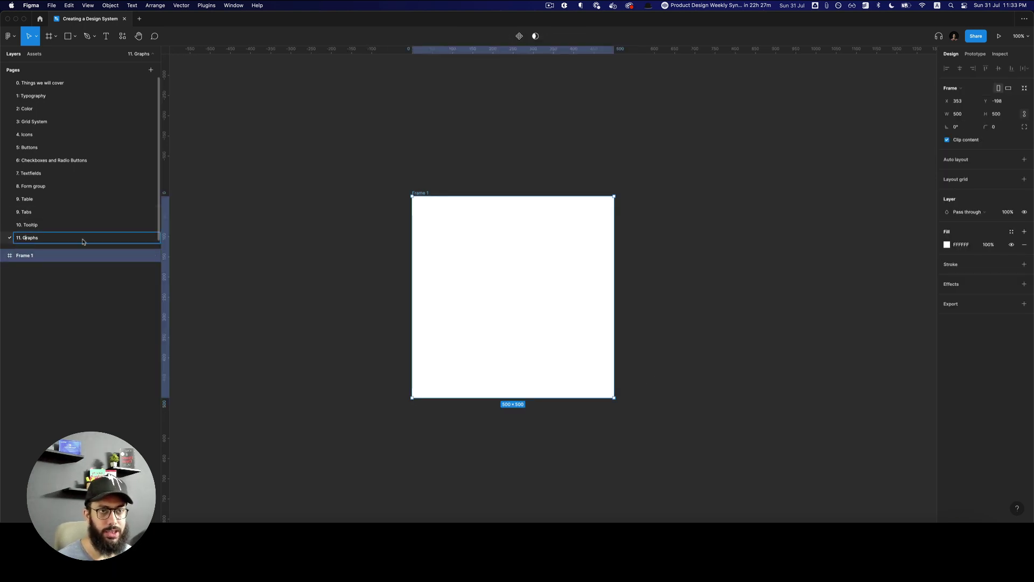
{"action": "type", "text": "Donut"}
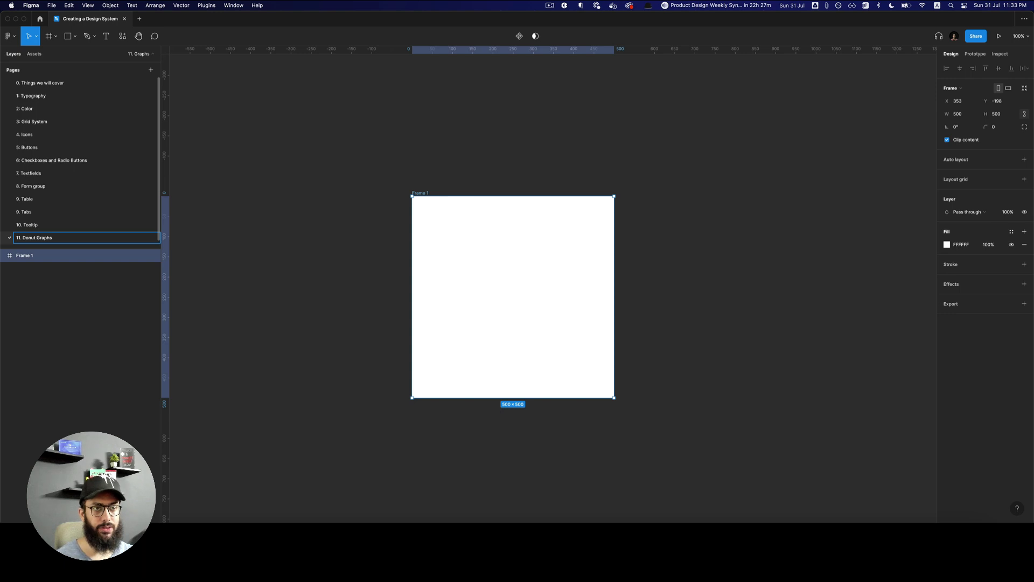
{"action": "key", "text": "Return"}
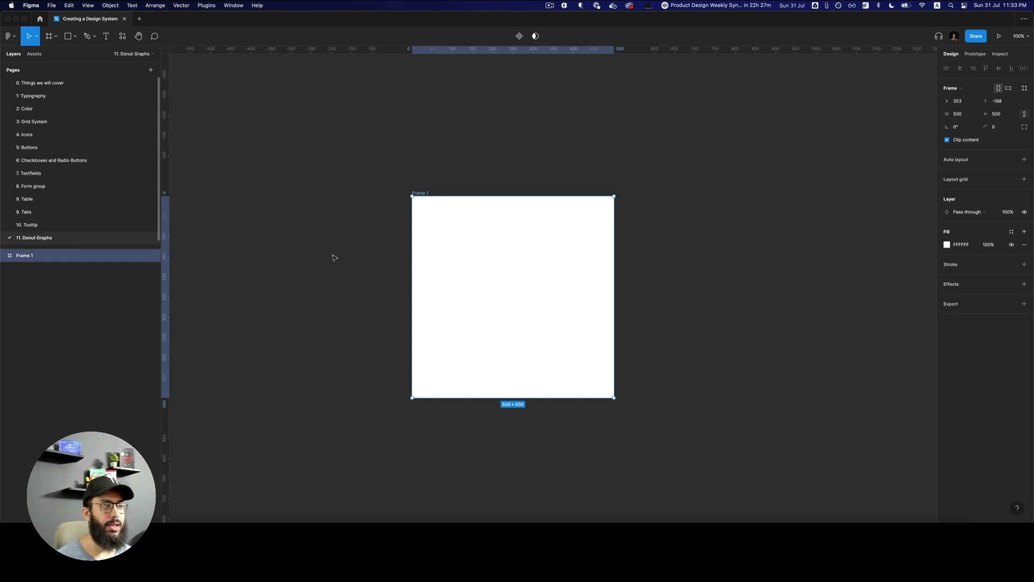
Step: Draw a circle about 480 by 480 inside the frame with the Ellipse tool
{"action": "left_click", "coordinate": [683, 290]}
{"action": "key", "text": "o"}
{"action": "left_click_drag", "start_coordinate": [450, 221], "coordinate": [643, 415]}
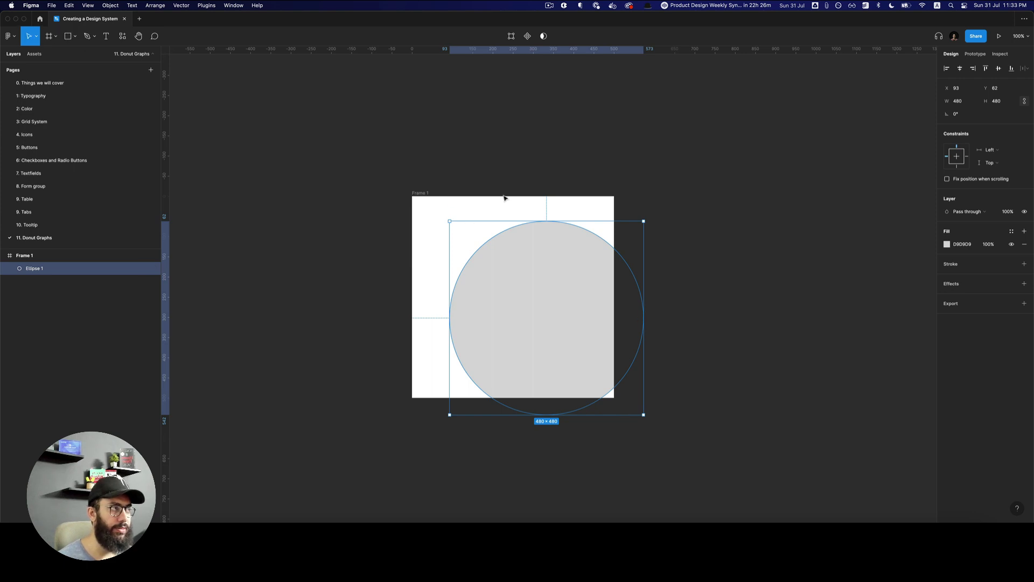
Step: Resize the circle to 500 by 500 and move it to align with the frame's edges
{"action": "left_click", "coordinate": [963, 101]}
{"action": "type", "text": "500"}
{"action": "key", "text": "Tab"}
{"action": "type", "text": "5"}
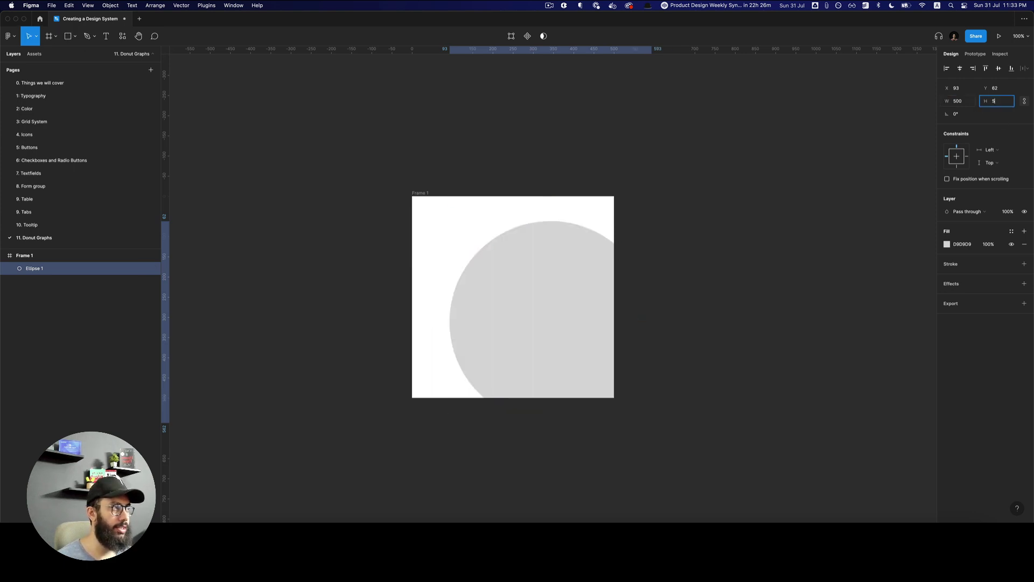
{"action": "type", "text": "00"}
{"action": "key", "text": "Return"}
{"action": "left_click_drag", "start_coordinate": [652, 278], "coordinate": [614, 254]}
{"action": "left_click", "coordinate": [670, 241]}
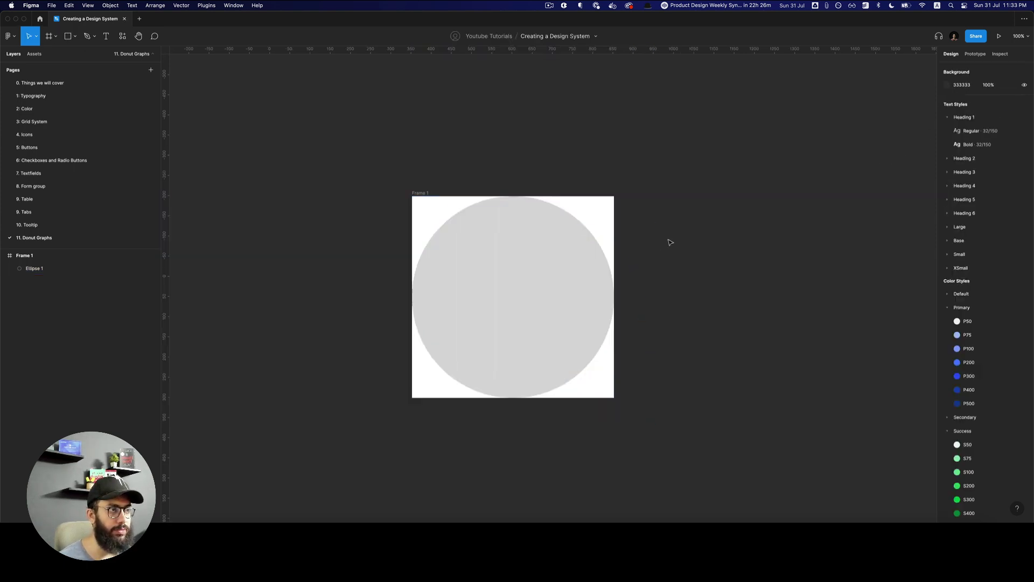
Step: Turn the circle into a closed ring with an 80% inner ratio and a 100% sweep
{"action": "left_click", "coordinate": [569, 263]}
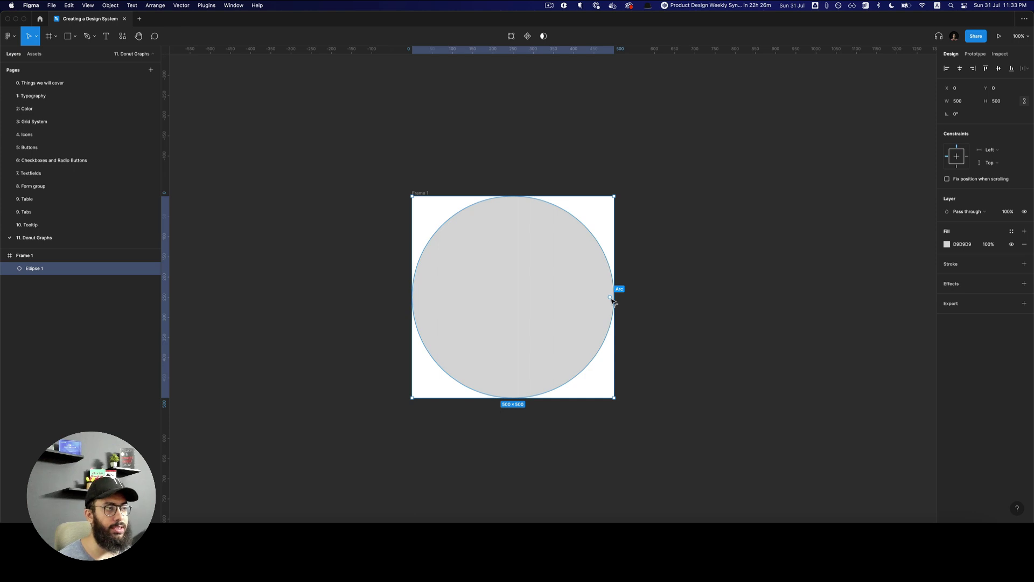
{"action": "left_click_drag", "start_coordinate": [612, 300], "coordinate": [560, 347]}
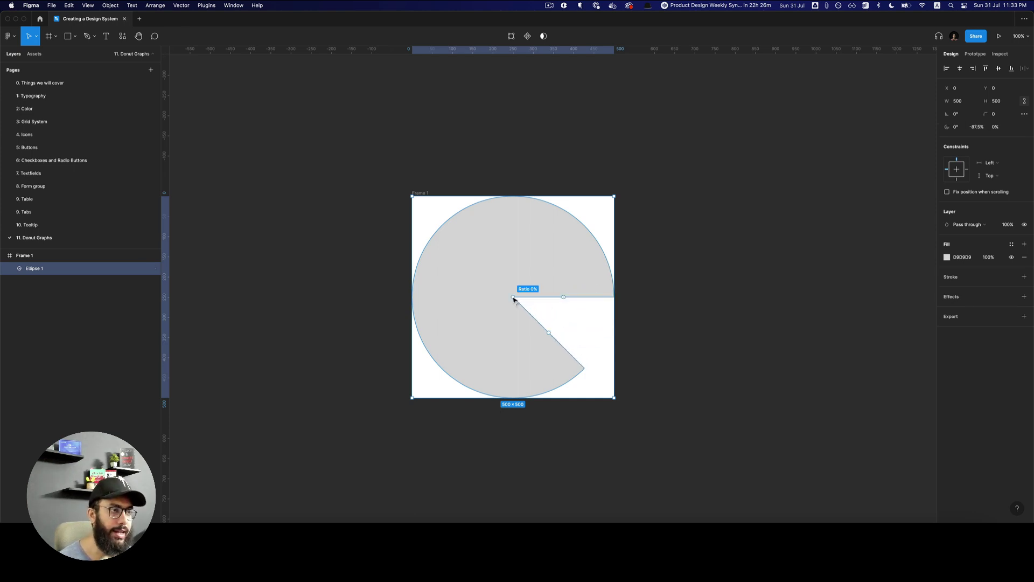
{"action": "left_click_drag", "start_coordinate": [514, 297], "coordinate": [440, 270]}
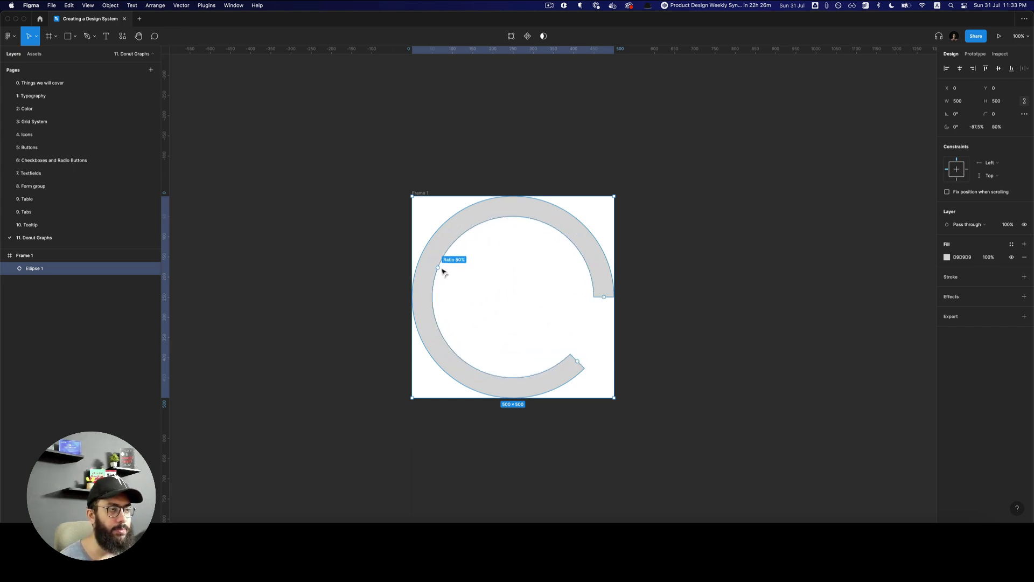
{"action": "left_click_drag", "start_coordinate": [578, 363], "coordinate": [611, 296]}
{"action": "left_click", "coordinate": [658, 299]}
Step: Apply the Primary/P50 color style to the ring's fill
{"action": "left_click", "coordinate": [614, 295]}
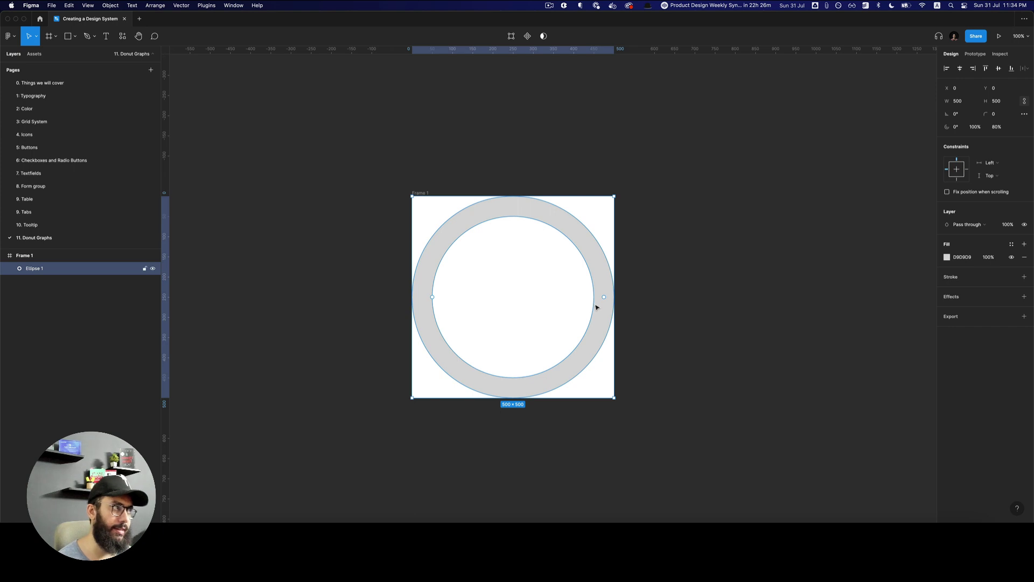
{"action": "left_click", "coordinate": [1012, 245]}
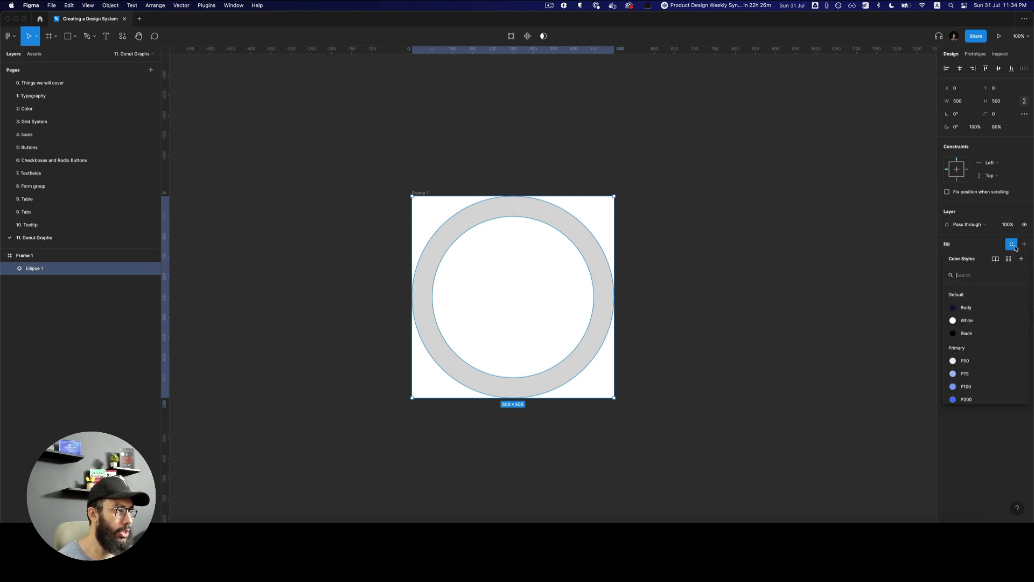
{"action": "left_click", "coordinate": [978, 359]}
{"action": "left_click", "coordinate": [703, 272]}
Step: Duplicate the P50 ring in place and apply the Primary/P75 color style to the copy
{"action": "left_click", "coordinate": [604, 272]}
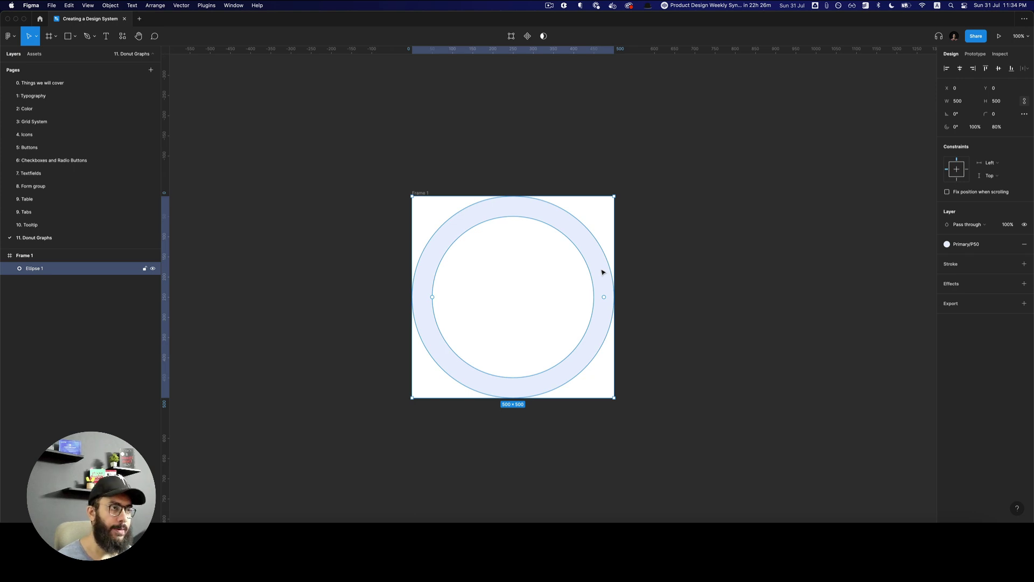
{"action": "key", "text": "super+d"}
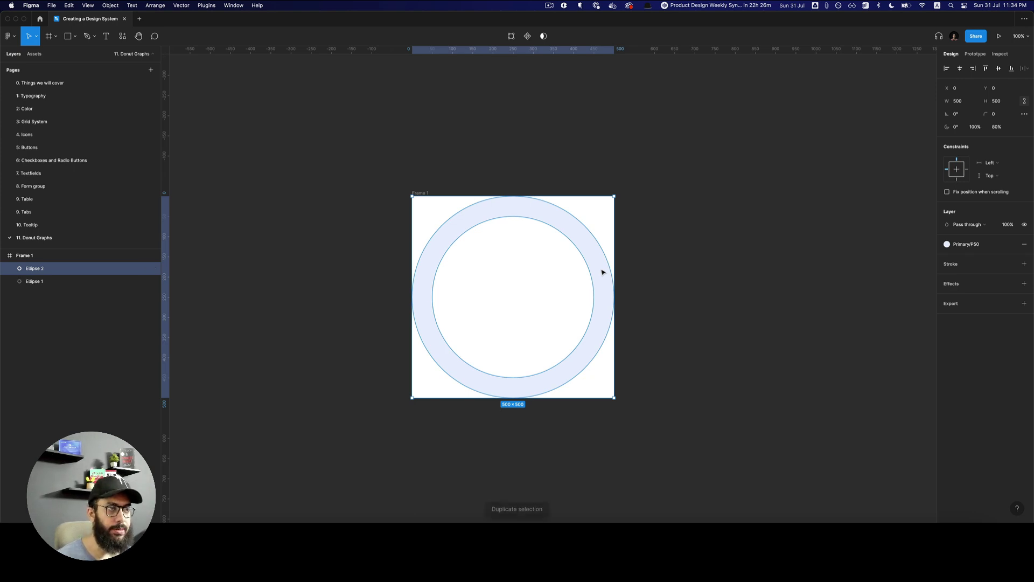
{"action": "left_click", "coordinate": [967, 244]}
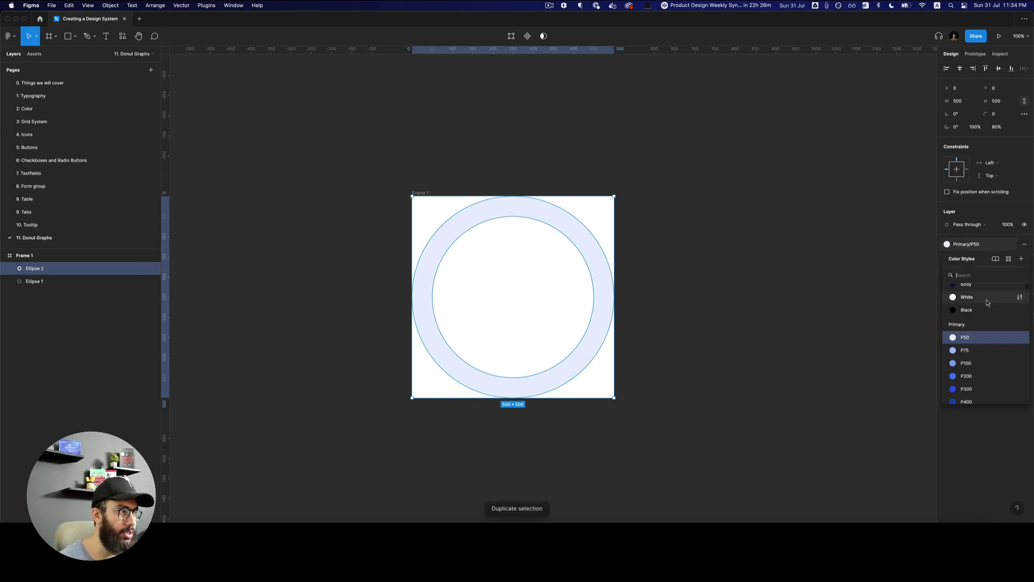
{"action": "left_click", "coordinate": [968, 351]}
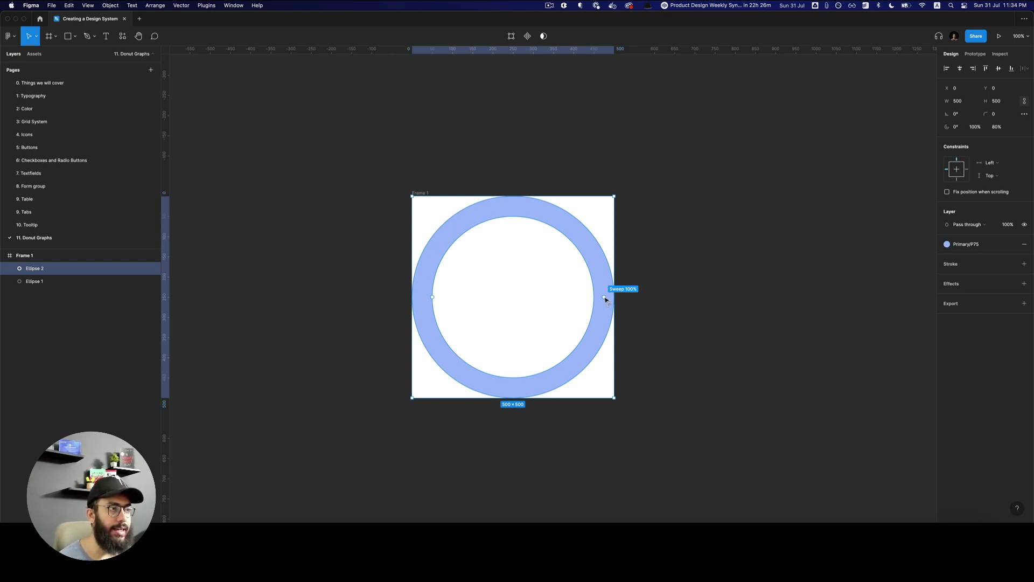
Step: Turn the P75 ring into an arc starting at -90° with a sweep of about 29%
{"action": "left_click_drag", "start_coordinate": [605, 299], "coordinate": [521, 376]}
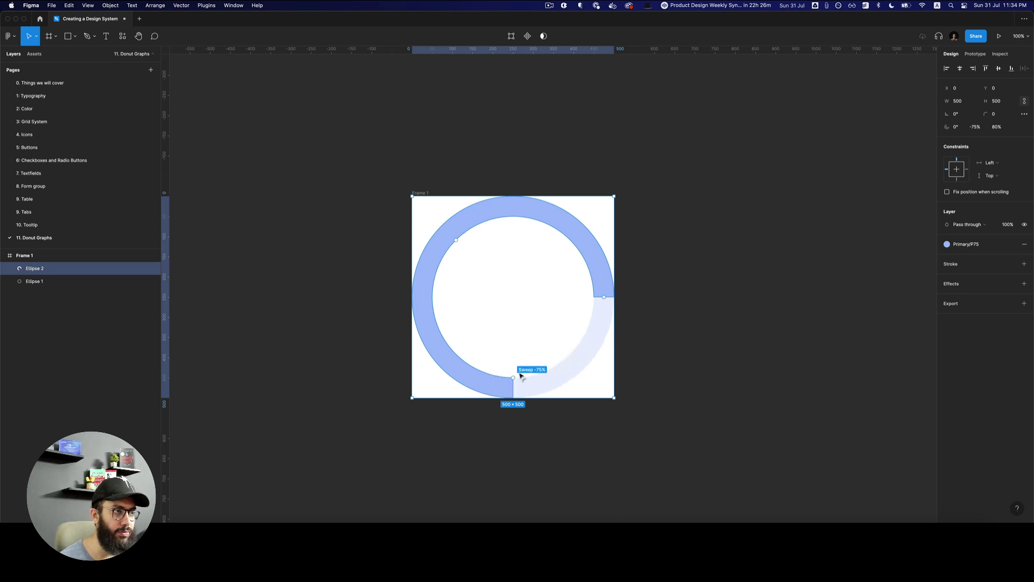
{"action": "left_click_drag", "start_coordinate": [604, 297], "coordinate": [513, 223]}
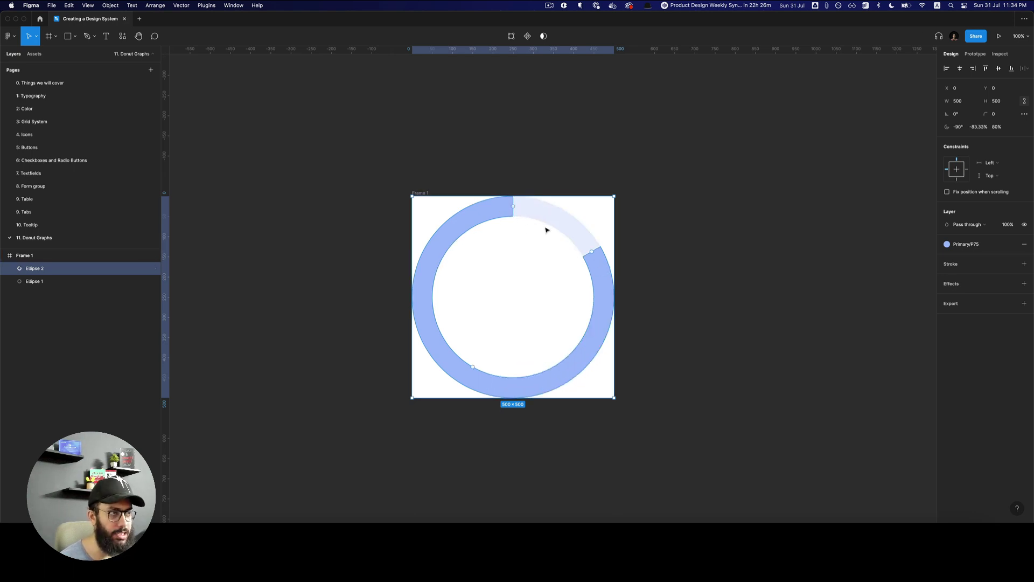
{"action": "left_click_drag", "start_coordinate": [591, 251], "coordinate": [572, 353]}
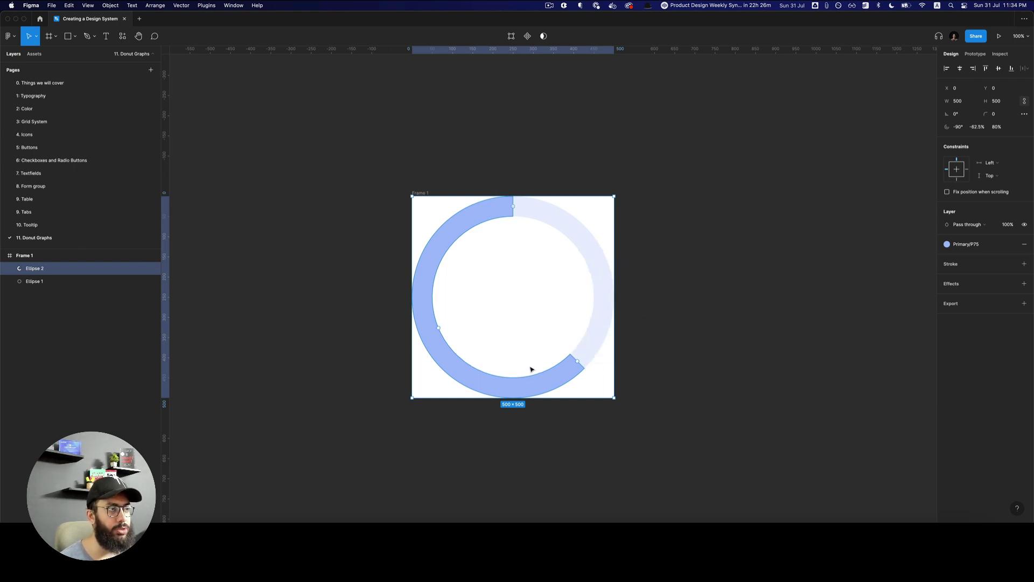
{"action": "left_click_drag", "start_coordinate": [578, 362], "coordinate": [601, 322]}
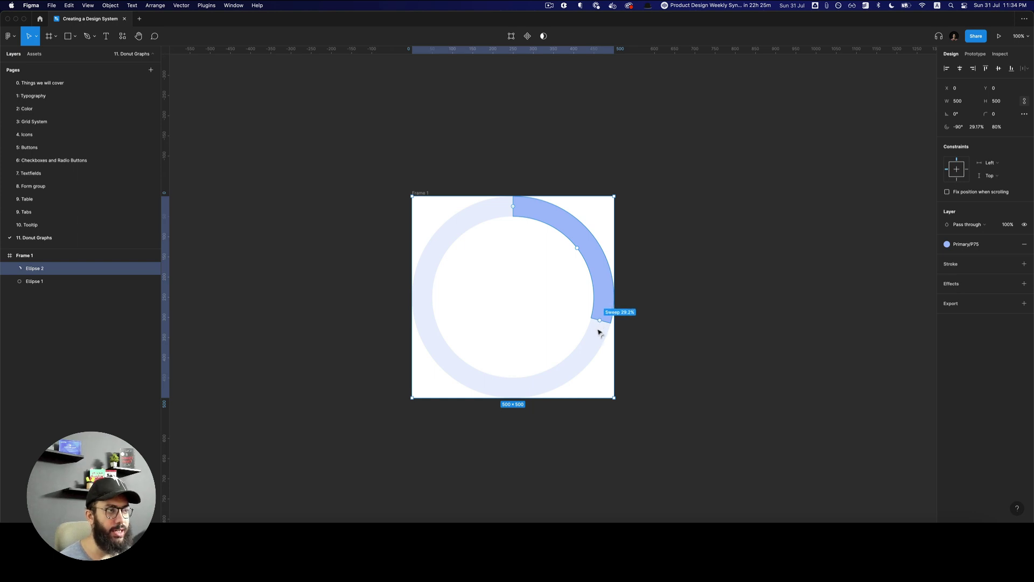
{"action": "left_click", "coordinate": [686, 260]}
Step: Duplicate the P75 arc and extend the copy's sweep to about 42%
{"action": "left_click", "coordinate": [605, 259]}
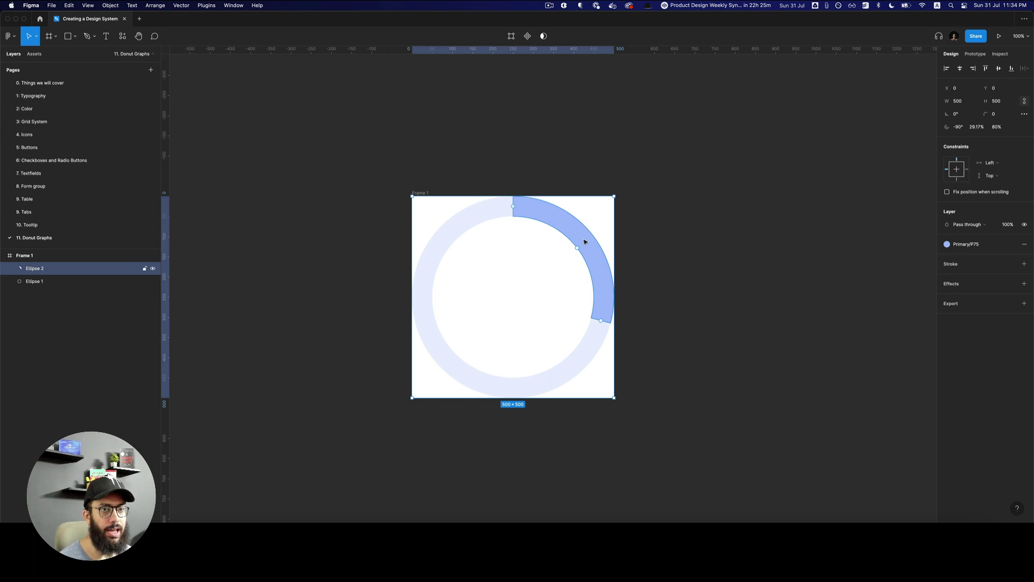
{"action": "key", "text": "super+d"}
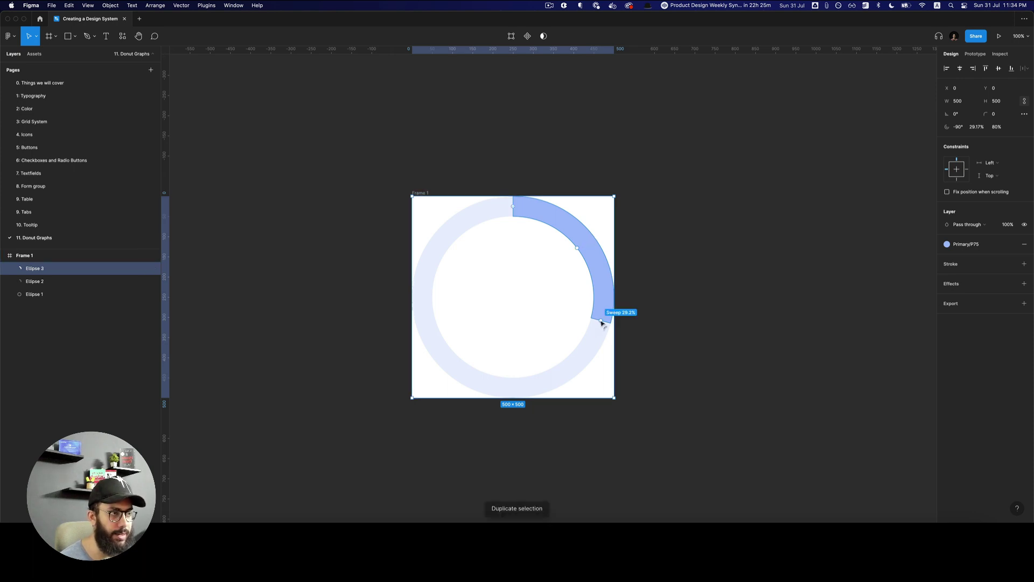
{"action": "left_click_drag", "start_coordinate": [603, 316], "coordinate": [560, 381]}
Step: Apply the Primary/P100 color style to the longer arc and send it one layer behind the original P75 arc
{"action": "left_click", "coordinate": [980, 247]}
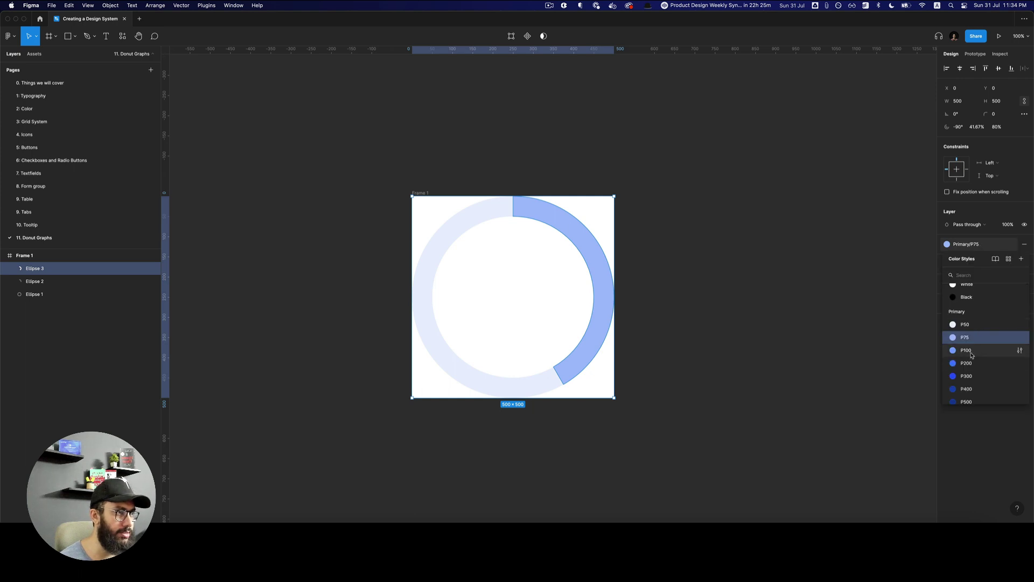
{"action": "left_click", "coordinate": [973, 355]}
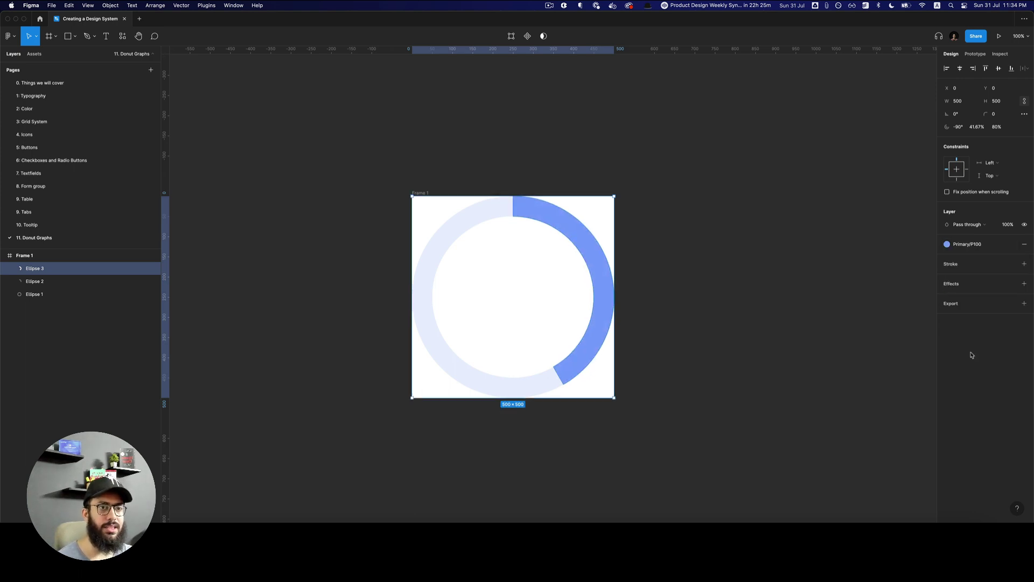
{"action": "key", "text": "super+bracketleft"}
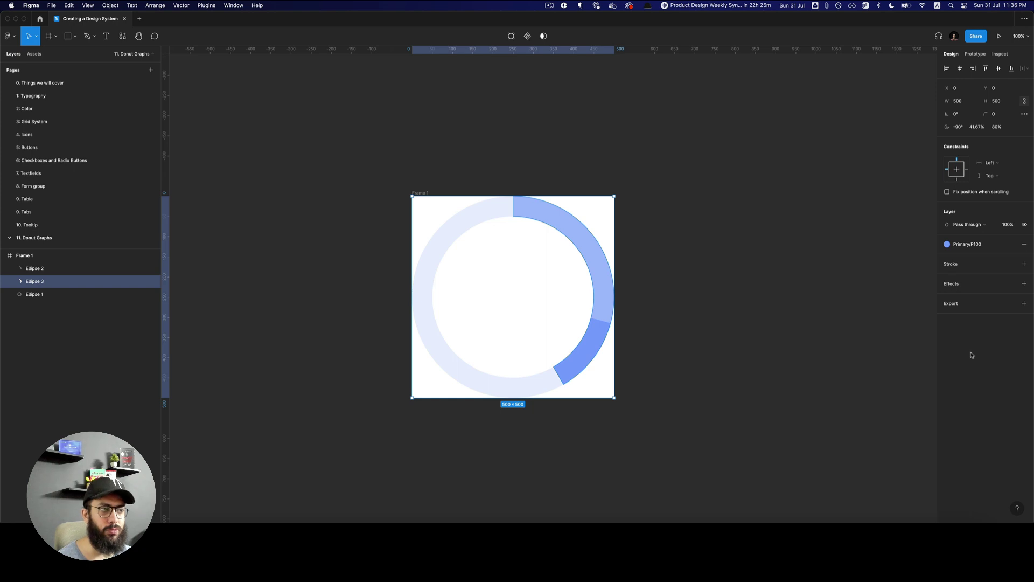
{"action": "left_click", "coordinate": [655, 345]}
Step: Duplicate the P100 arc as a Primary/P200 segment and extend the copy's sweep to about 58%
{"action": "scroll", "coordinate": [655, 346], "scroll_direction": "left", "scroll_amount": 1}
{"action": "left_click", "coordinate": [599, 350]}
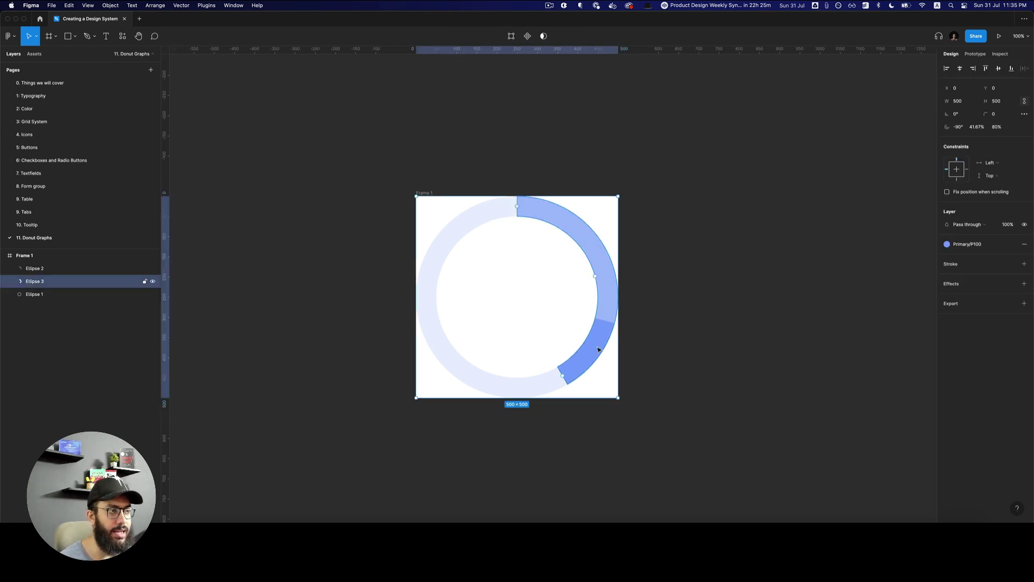
{"action": "key", "text": "super+d"}
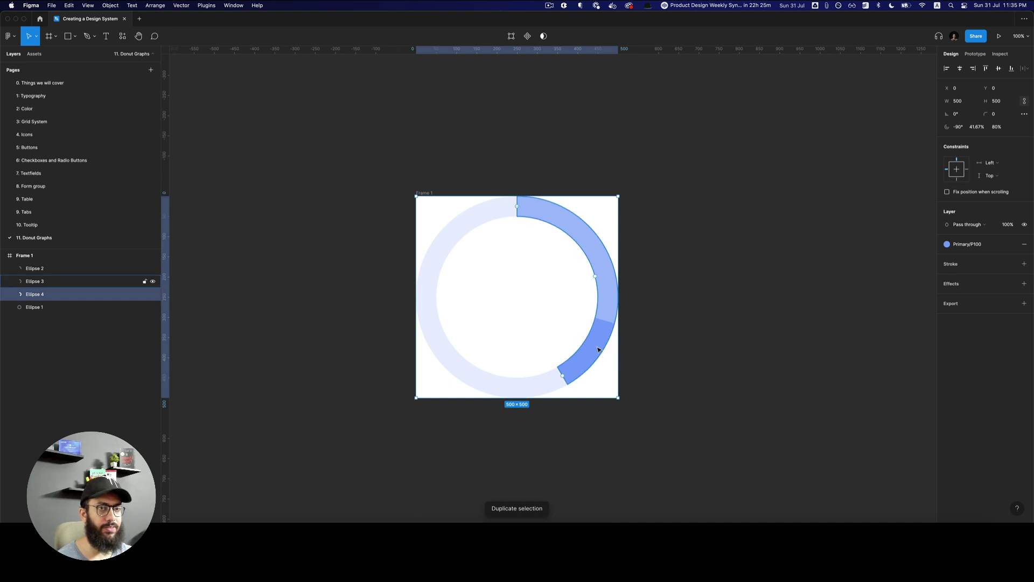
{"action": "left_click", "coordinate": [978, 245]}
{"action": "left_click", "coordinate": [967, 350]}
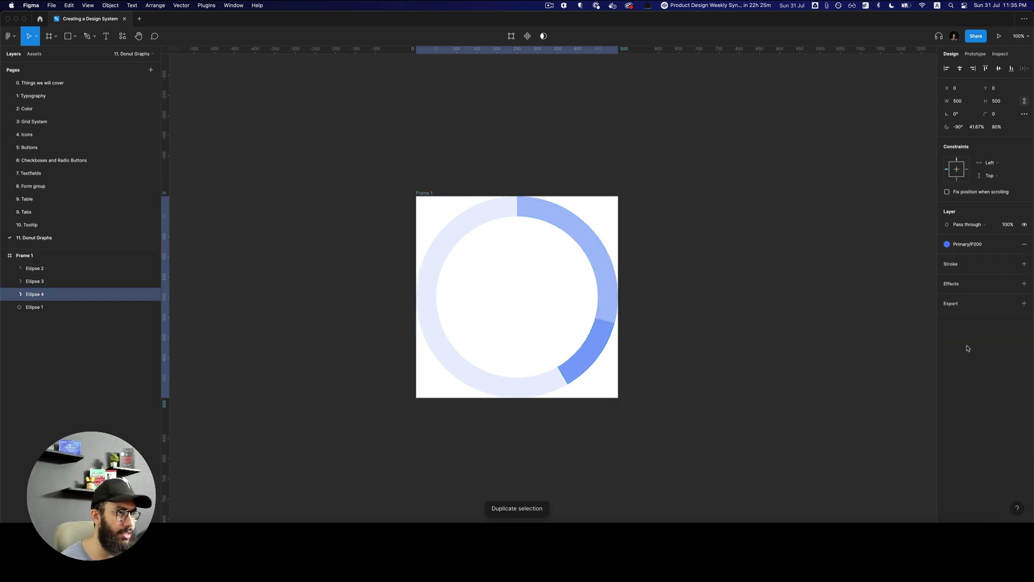
{"action": "left_click_drag", "start_coordinate": [563, 379], "coordinate": [475, 377]}
Step: Duplicate the P200 arc behind the original as a Primary/P300 segment, extending its end up the ring's left side
{"action": "key", "text": "super+d"}
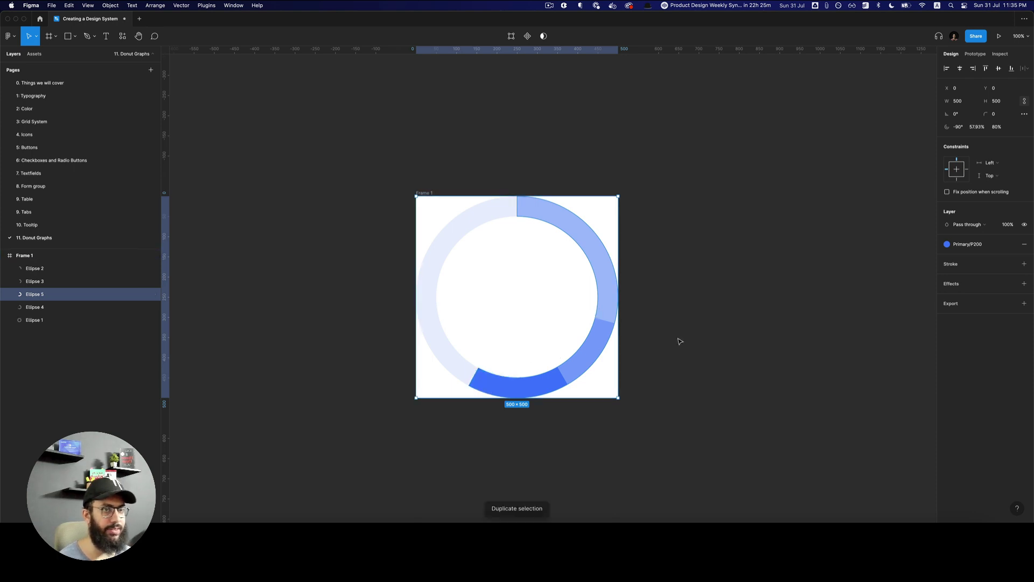
{"action": "key", "text": "super+bracketleft"}
{"action": "left_click", "coordinate": [968, 244]}
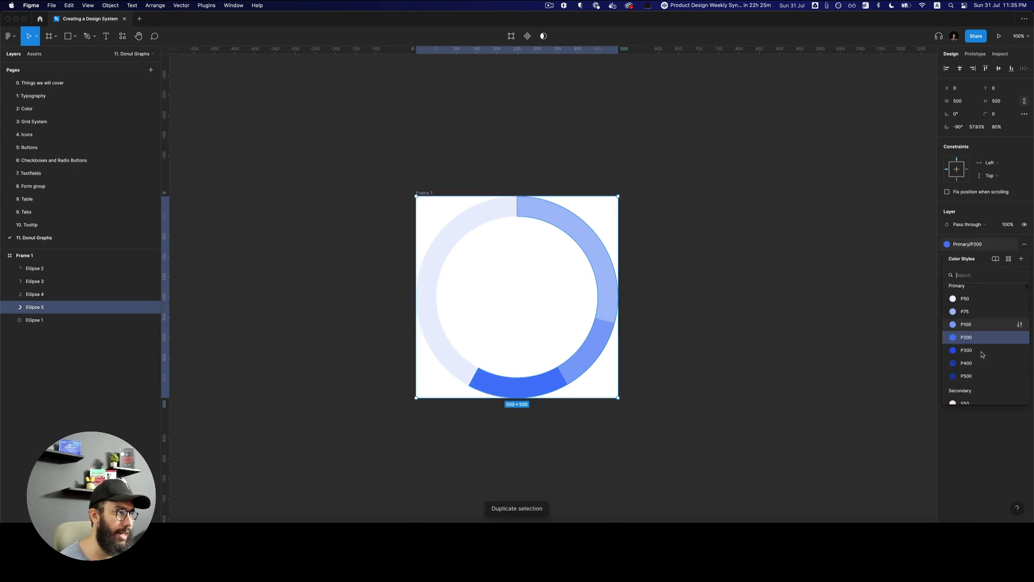
{"action": "left_click", "coordinate": [963, 355]}
{"action": "left_click_drag", "start_coordinate": [469, 379], "coordinate": [440, 277]}
{"action": "left_click", "coordinate": [706, 252]}
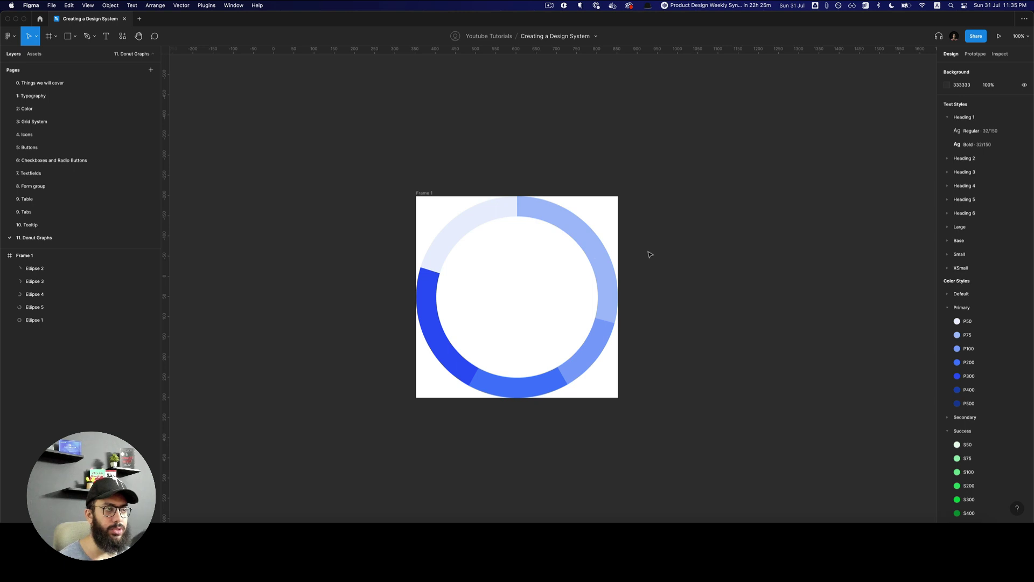
Step: Set the corner radius of both the P300 and P75 arcs to 500
{"action": "left_click", "coordinate": [438, 279]}
{"action": "left_click", "coordinate": [560, 224], "text": "shift"}
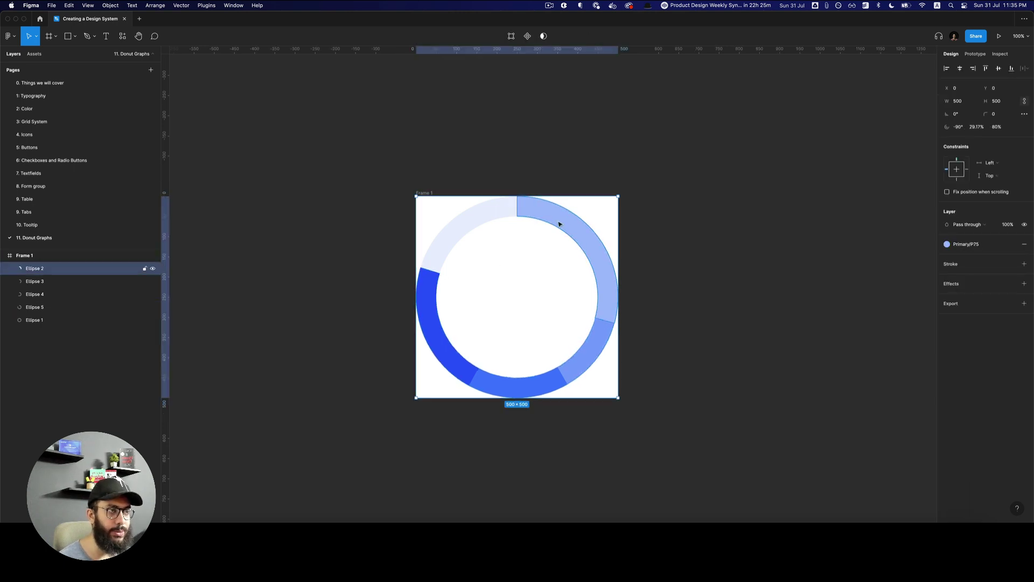
{"action": "left_click", "coordinate": [997, 116]}
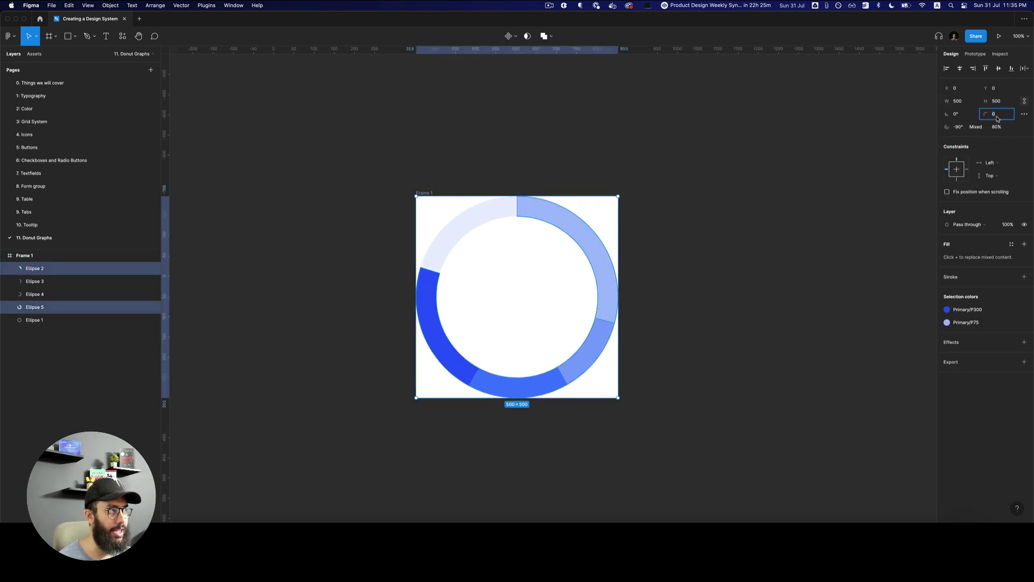
{"action": "type", "text": "500"}
{"action": "key", "text": "Return"}
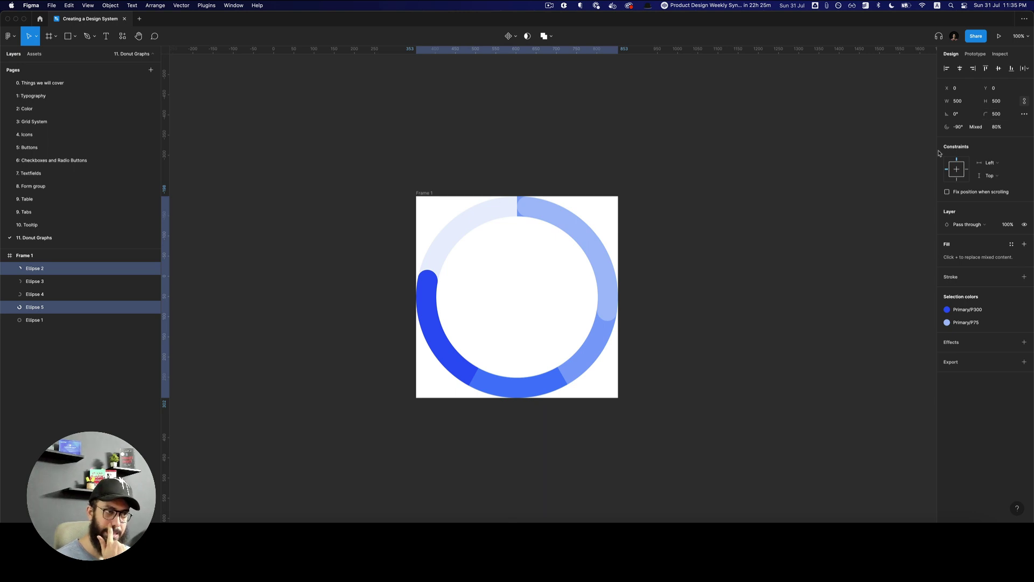
Step: Set the corner radius of the Primary/P100 and Primary/P200 arcs to 50
{"action": "left_click", "coordinate": [751, 208]}
{"action": "left_click", "coordinate": [589, 343]}
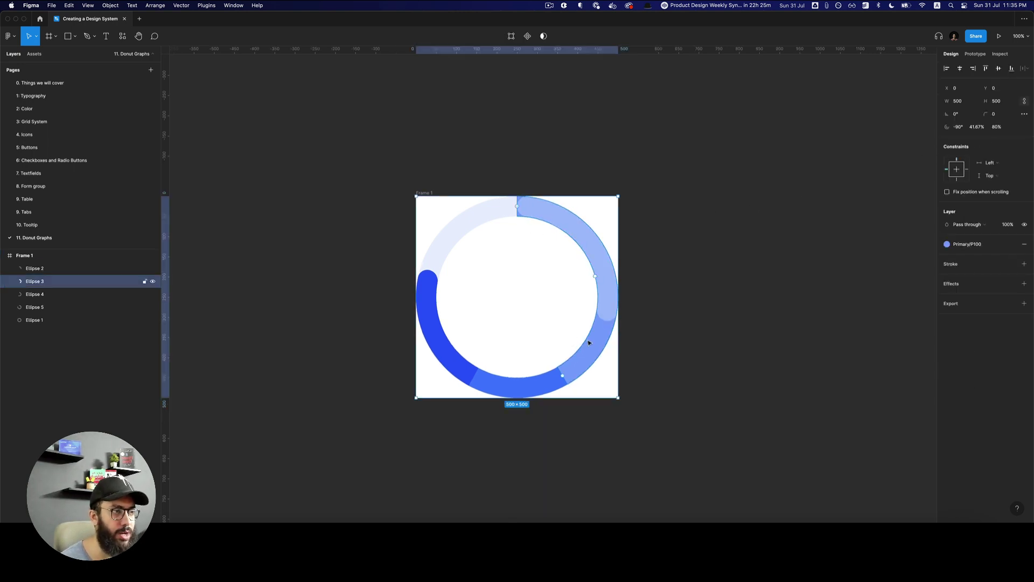
{"action": "left_click", "coordinate": [504, 390], "text": "shift"}
{"action": "left_click", "coordinate": [1002, 115]}
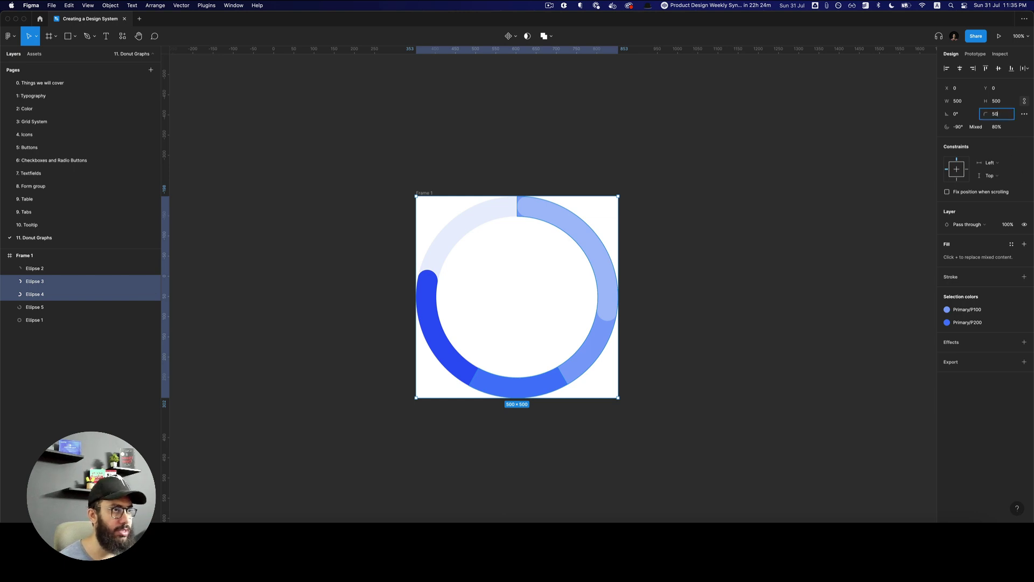
{"action": "type", "text": "50"}
{"action": "key", "text": "Return"}
{"action": "left_click", "coordinate": [794, 199]}
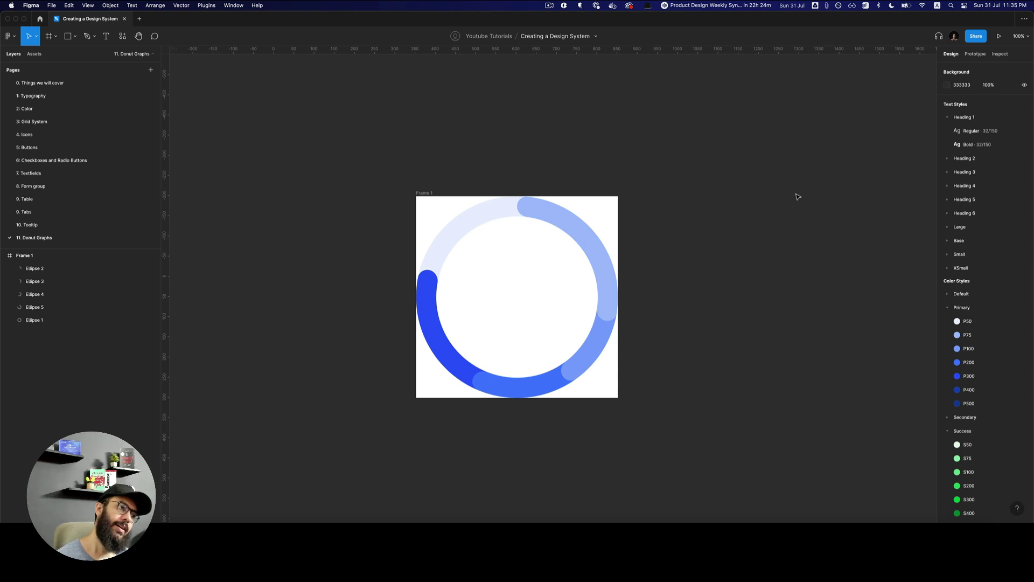
Step: Undo the corner radius changes on all four colored arcs
{"action": "key", "text": "super+z"}
{"action": "key", "text": "super+z"}
{"action": "key", "text": "super+z"}
{"action": "key", "text": "super+z"}
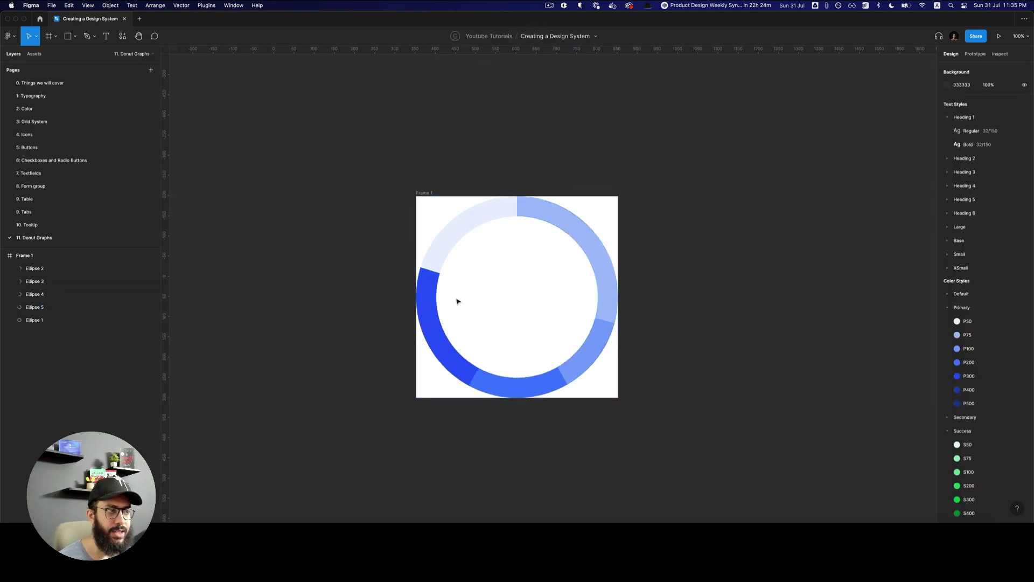
Step: Add an "Active Seats" text label inside the donut's hole
{"action": "key", "text": "t"}
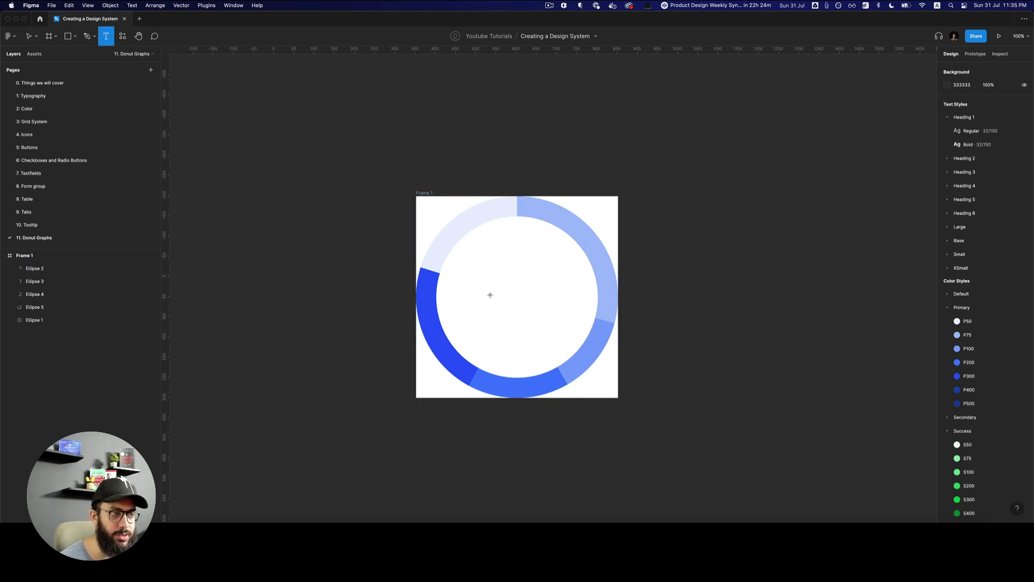
{"action": "left_click", "coordinate": [515, 316]}
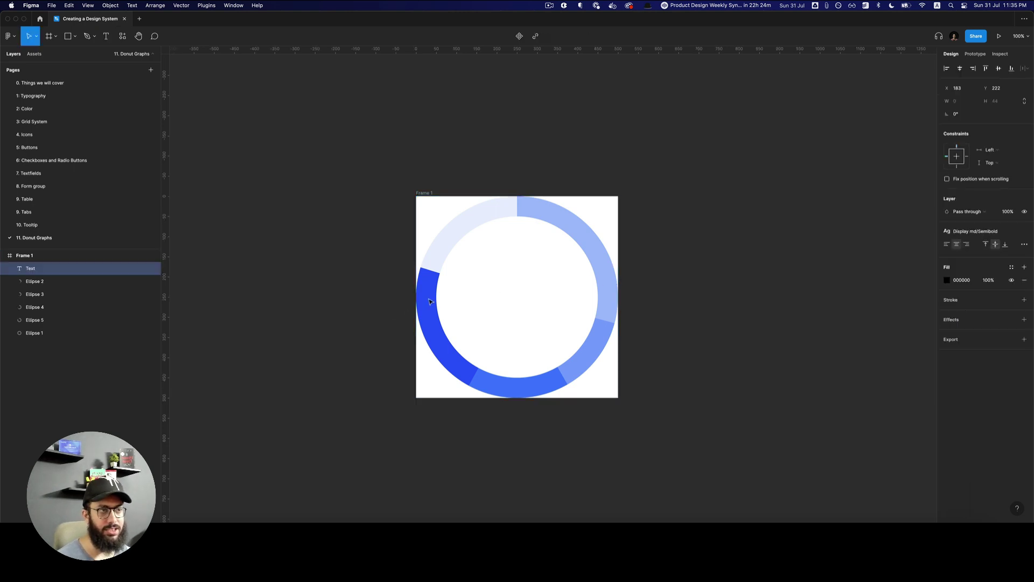
{"action": "type", "text": "A"}
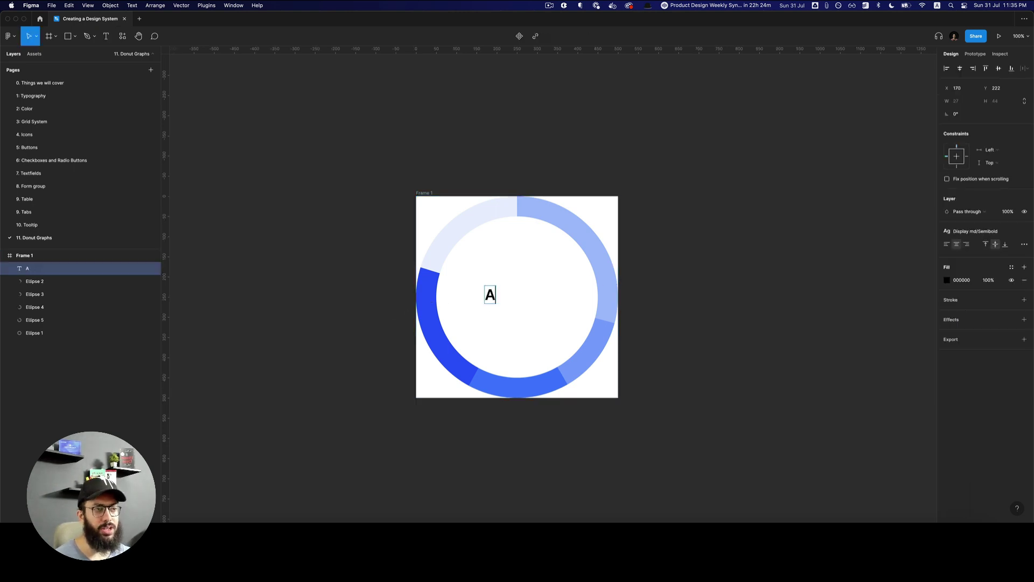
{"action": "type", "text": "ctive "}
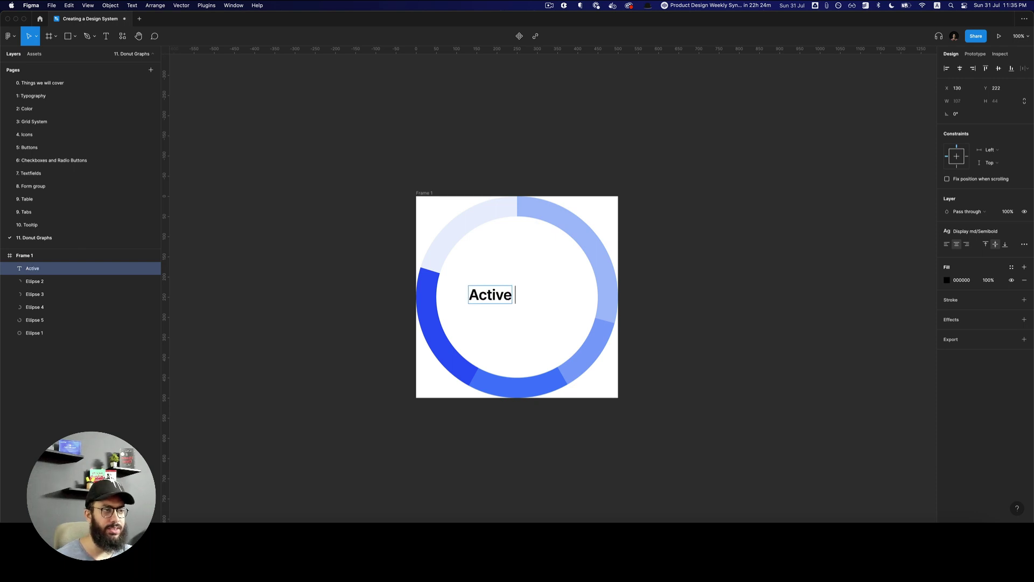
{"action": "type", "text": "Seats"}
{"action": "key", "text": "Escape"}
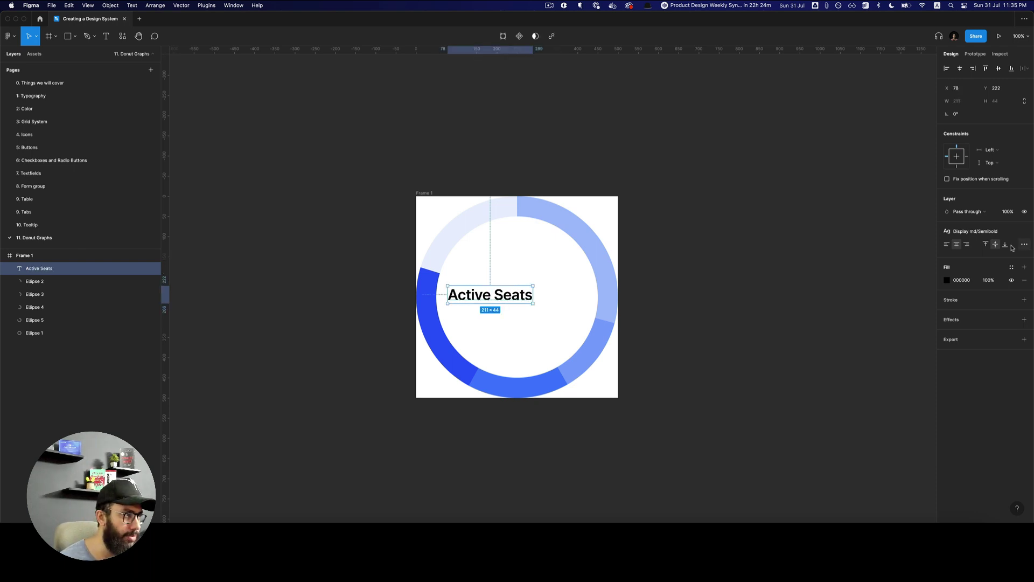
Step: Apply the Text lg/Medium text style to the Active Seats label and move it to the donut's center
{"action": "left_click", "coordinate": [990, 234]}
{"action": "scroll", "coordinate": [994, 323], "scroll_direction": "down", "scroll_amount": 5}
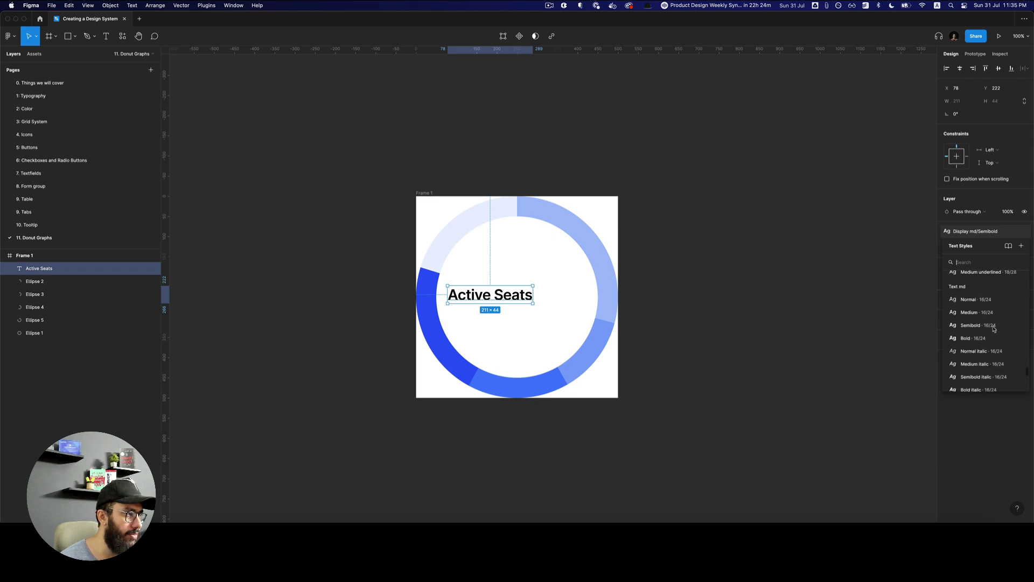
{"action": "scroll", "coordinate": [991, 318], "scroll_direction": "up", "scroll_amount": 3}
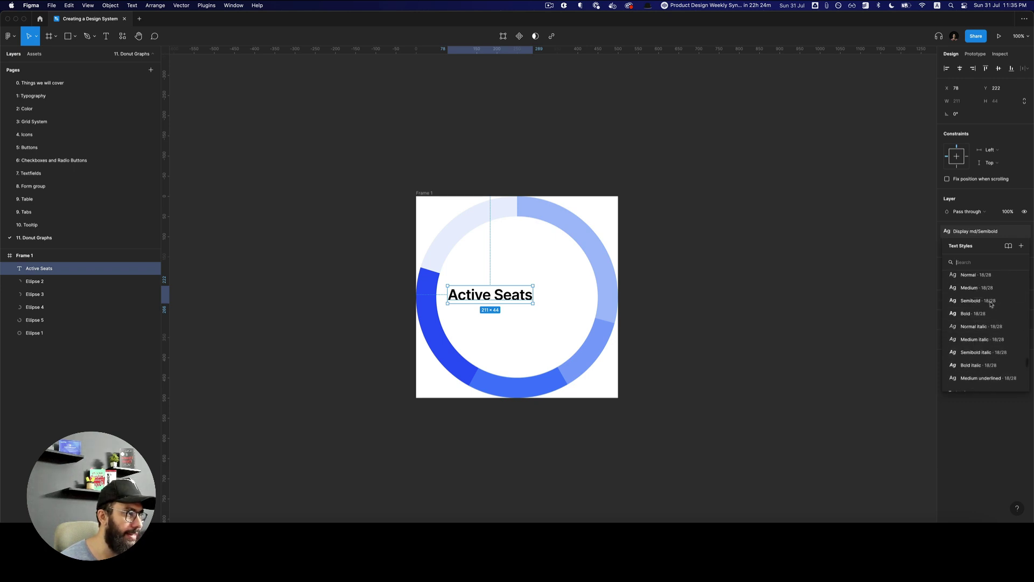
{"action": "left_click", "coordinate": [989, 289]}
{"action": "left_click_drag", "start_coordinate": [490, 295], "coordinate": [528, 286]}
Step: Duplicate the Active Seats label directly above the original and change the copy's text to 1282
{"action": "key", "text": "super+d"}
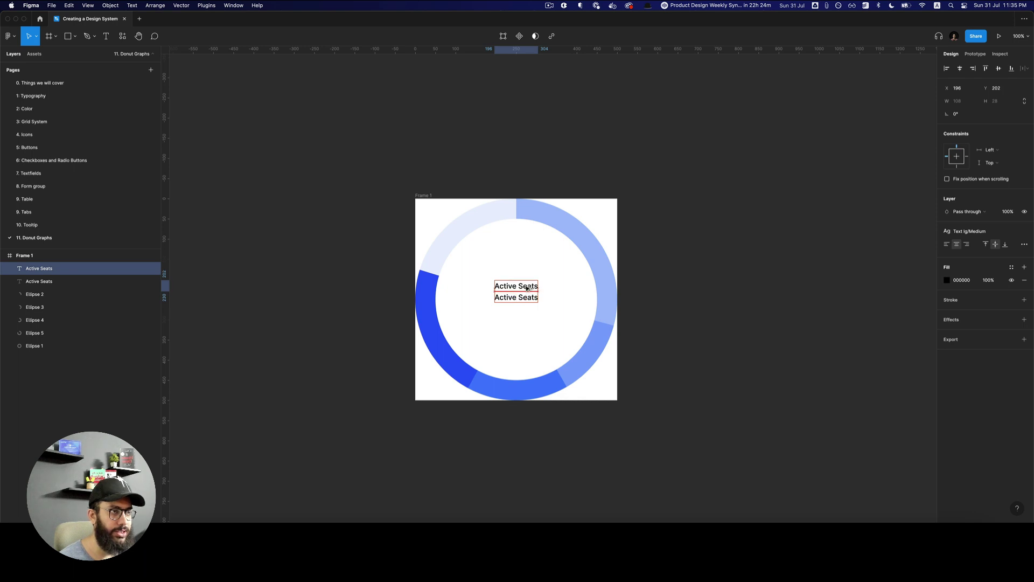
{"action": "double_click", "coordinate": [527, 288]}
{"action": "type", "text": "128"}
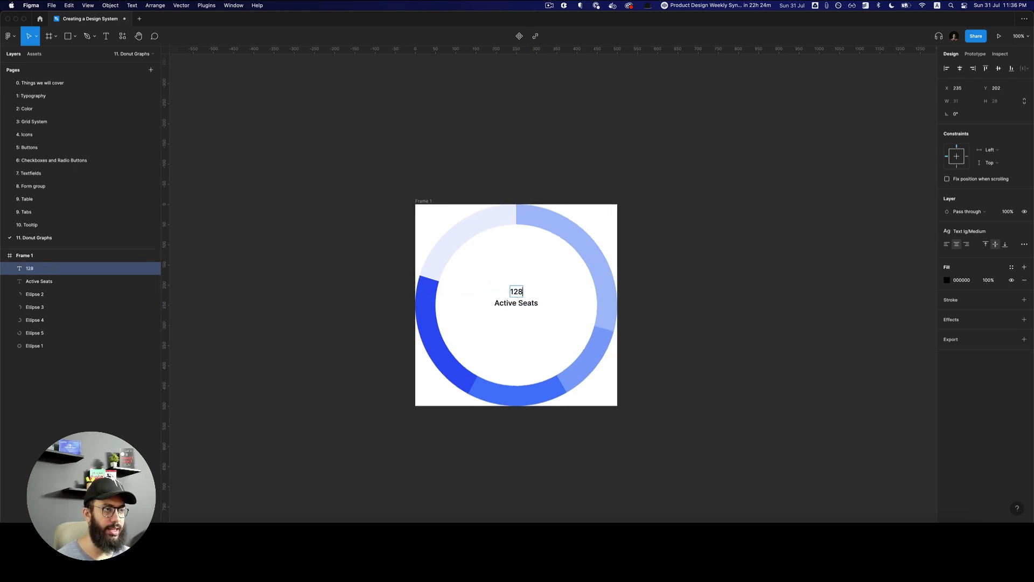
{"action": "type", "text": "2"}
{"action": "key", "text": "Escape"}
Step: Apply the Display md/Semibold text style to the 1282 text
{"action": "left_click", "coordinate": [970, 231]}
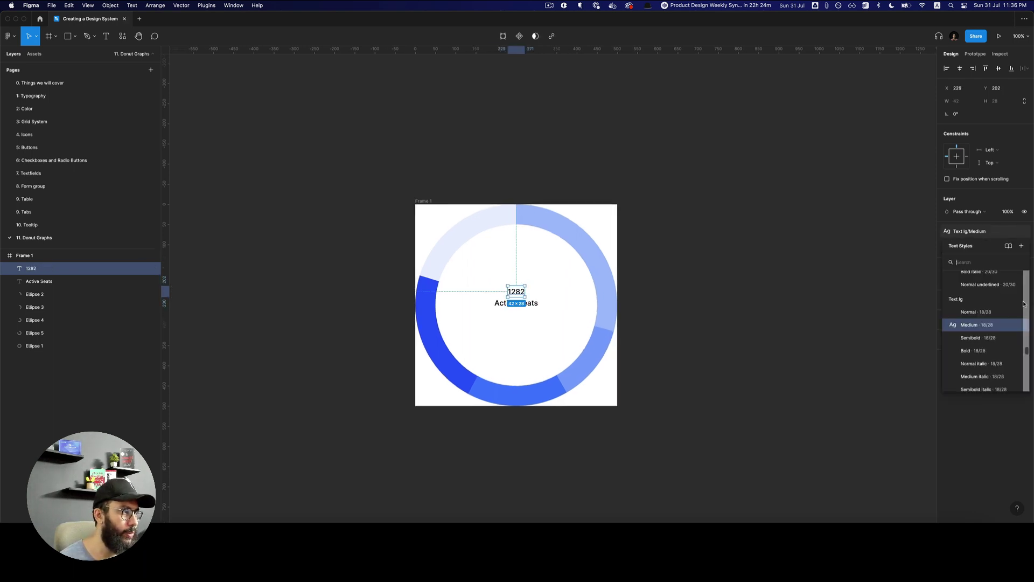
{"action": "scroll", "coordinate": [1012, 323], "scroll_direction": "up", "scroll_amount": 10}
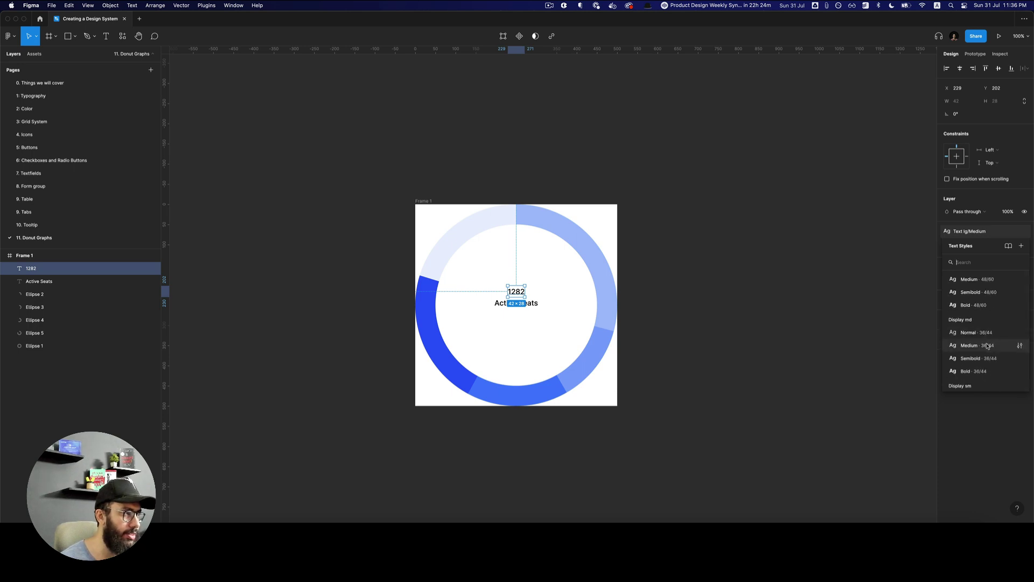
{"action": "key", "text": "Escape"}
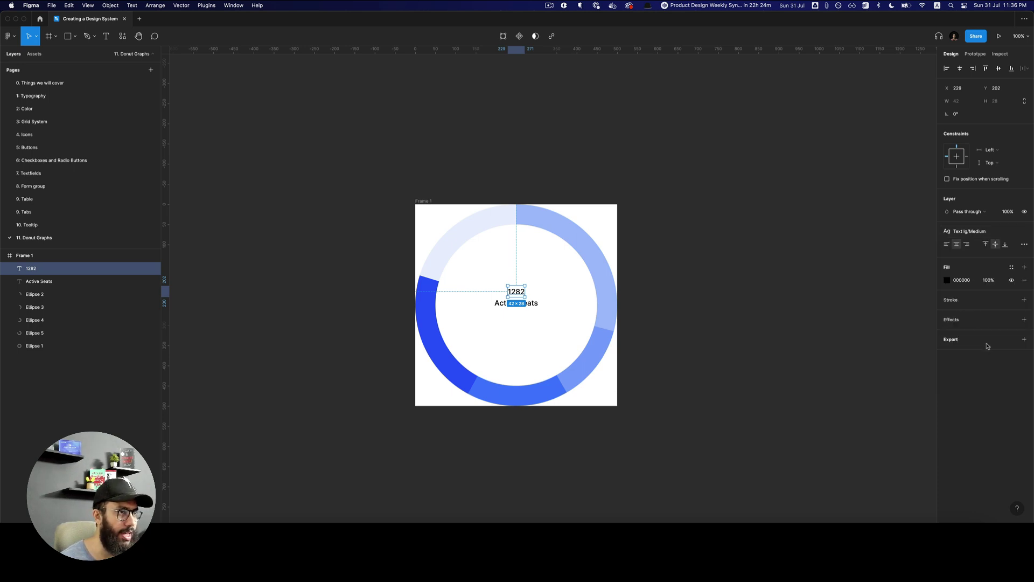
{"action": "left_click", "coordinate": [974, 233]}
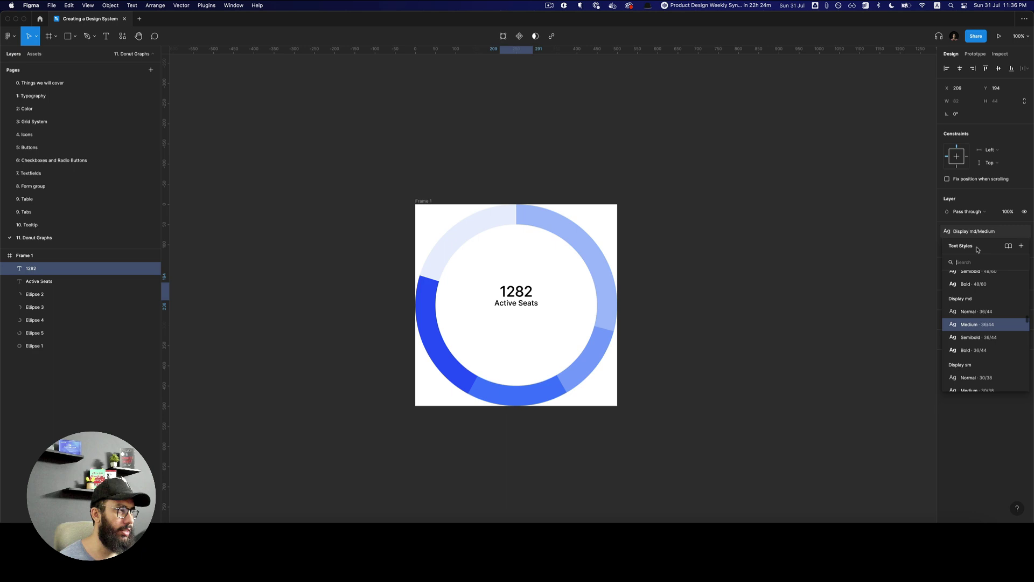
{"action": "left_click", "coordinate": [977, 343]}
{"action": "scroll", "coordinate": [528, 291], "scroll_direction": "up", "scroll_amount": 3}
Step: Wrap 1282 and Active Seats in a vertical auto layout with 0 spacing and center it vertically in the donut
{"action": "left_click", "coordinate": [526, 317]}
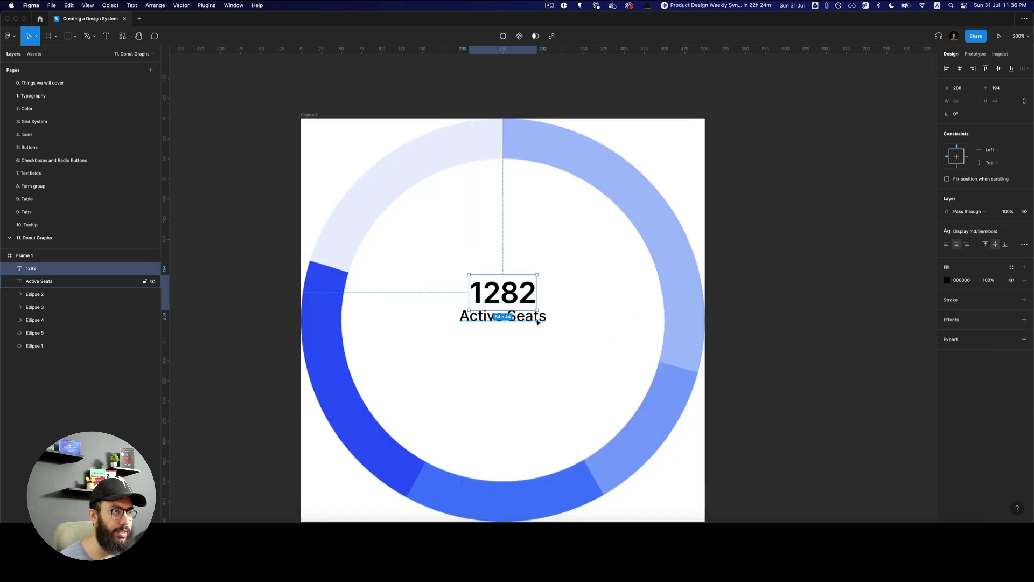
{"action": "left_click", "coordinate": [504, 294], "text": "shift"}
{"action": "key", "text": "shift+a"}
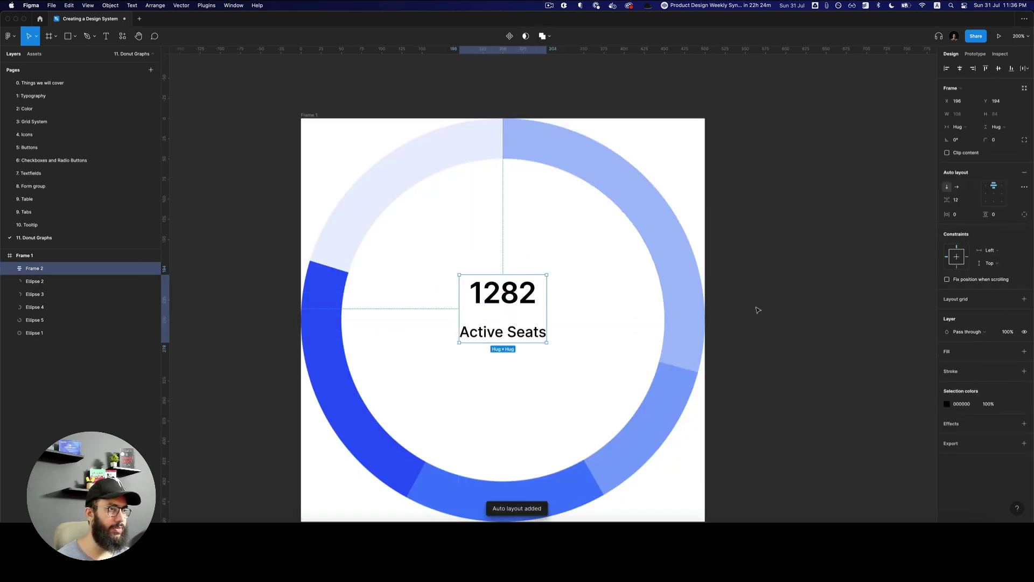
{"action": "left_click_drag", "start_coordinate": [501, 313], "coordinate": [503, 310]}
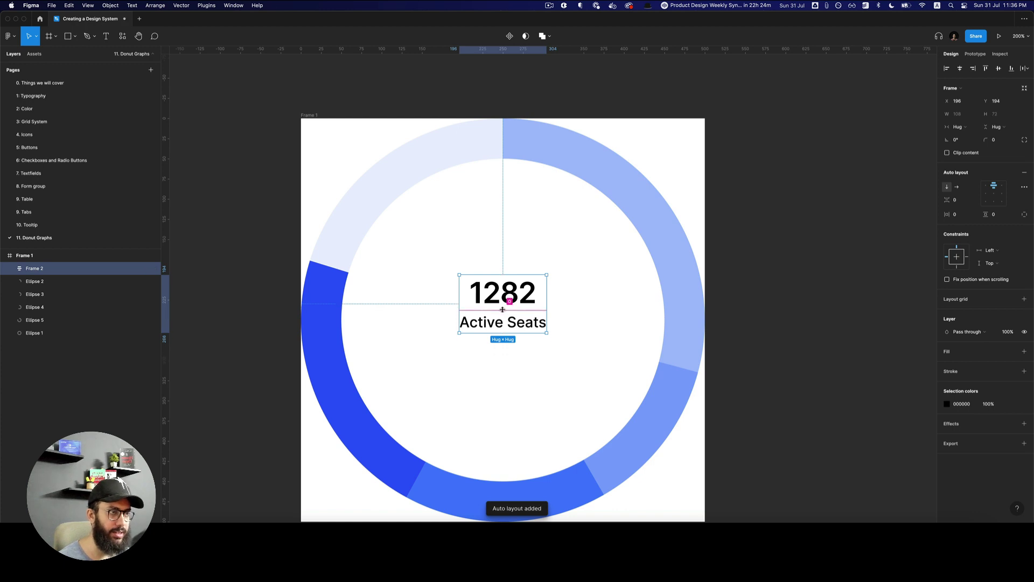
{"action": "key", "text": "alt"}
Step: Apply the Neutrals/N300 color style to the Active Seats label
{"action": "double_click", "coordinate": [510, 337]}
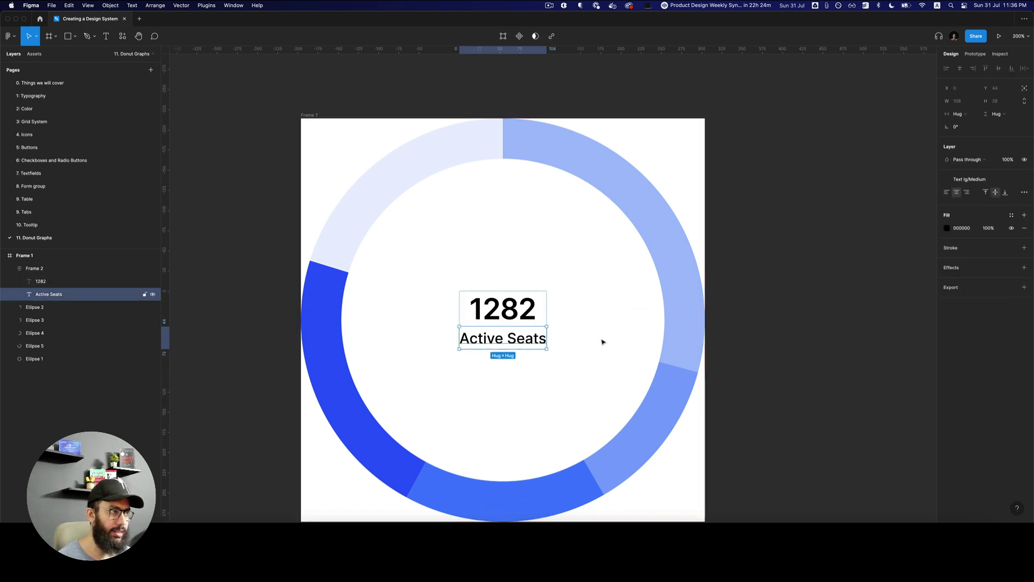
{"action": "left_click", "coordinate": [1011, 215]}
{"action": "type", "text": "n300"}
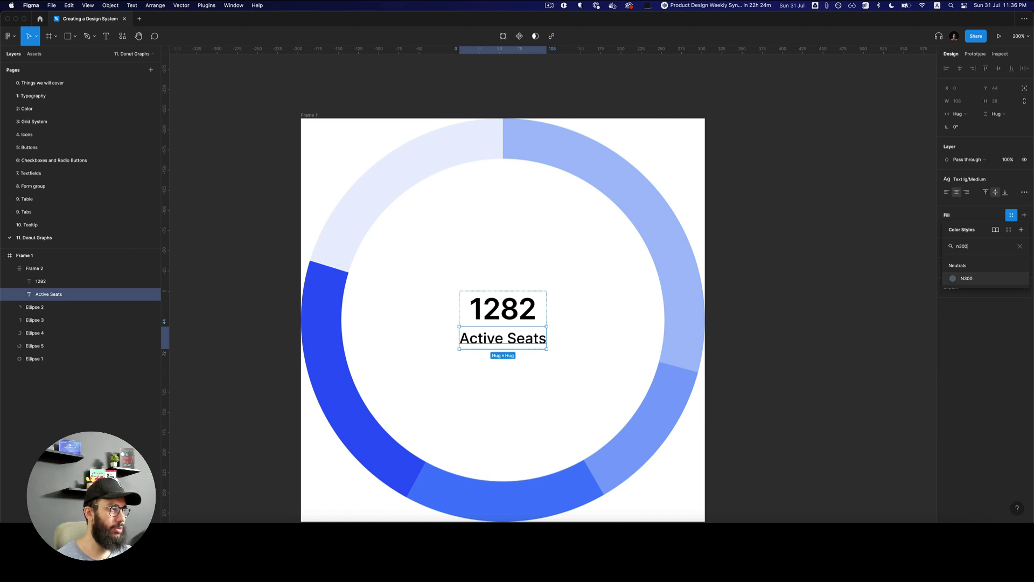
{"action": "left_click", "coordinate": [970, 278]}
Step: Apply the Default/Body color style to the 1282 text
{"action": "left_click", "coordinate": [503, 308]}
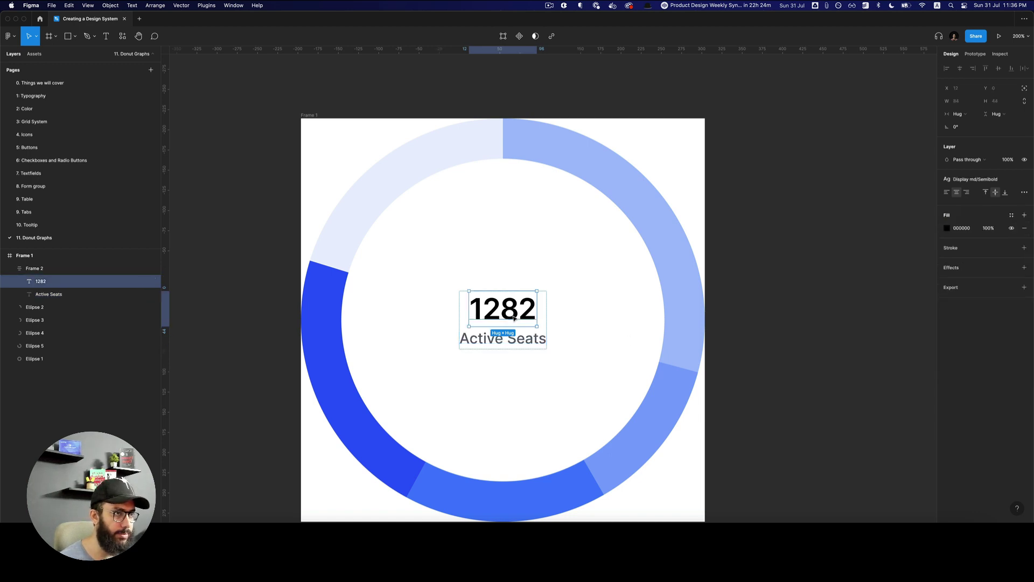
{"action": "left_click", "coordinate": [1011, 215]}
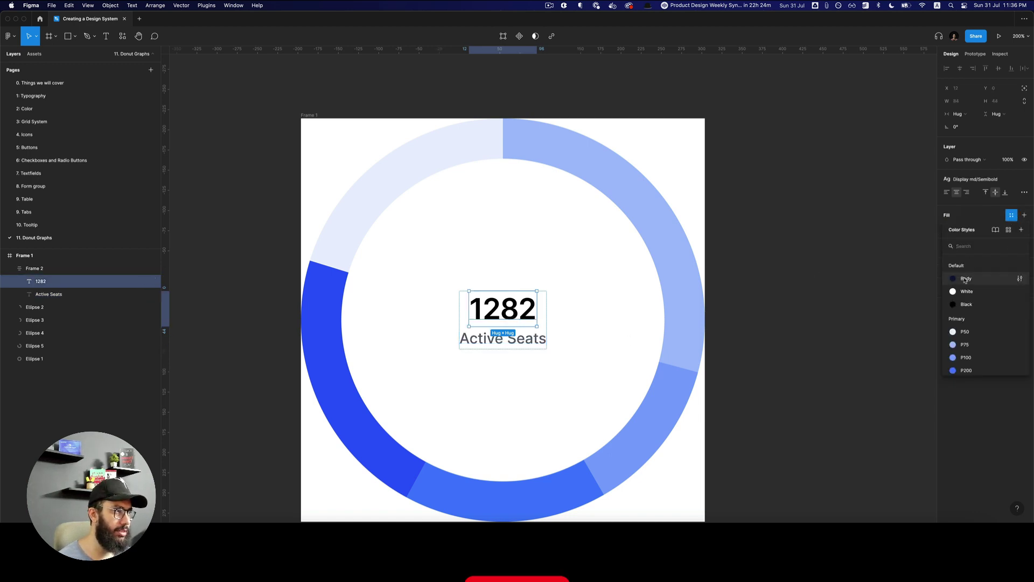
{"action": "left_click", "coordinate": [966, 278]}
{"action": "left_click", "coordinate": [865, 272]}
{"action": "key", "text": "shift+0"}
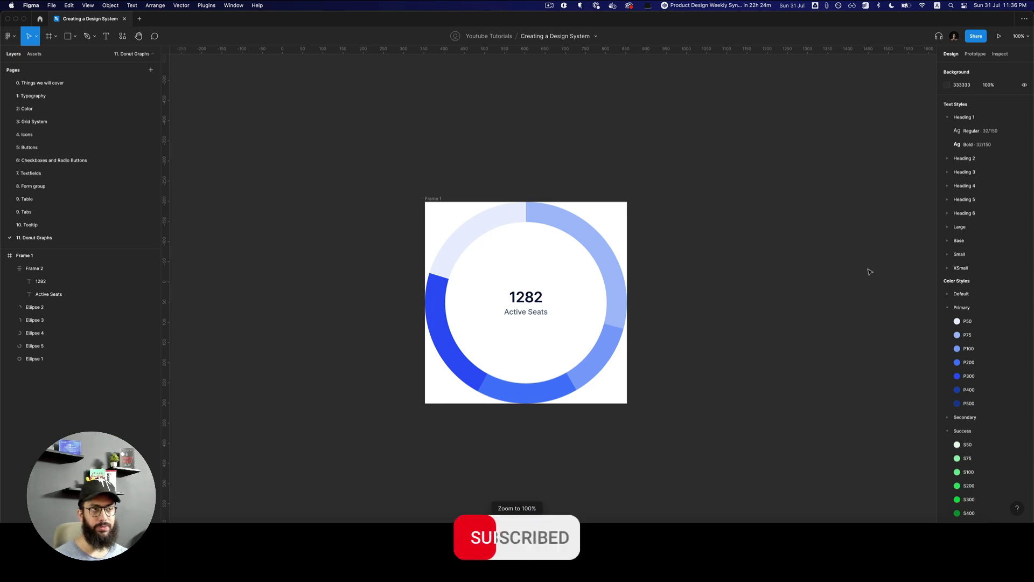
Step: Rename the donut's outer frame to Graph/Donut 1 and turn it into a component
{"action": "left_click", "coordinate": [436, 200]}
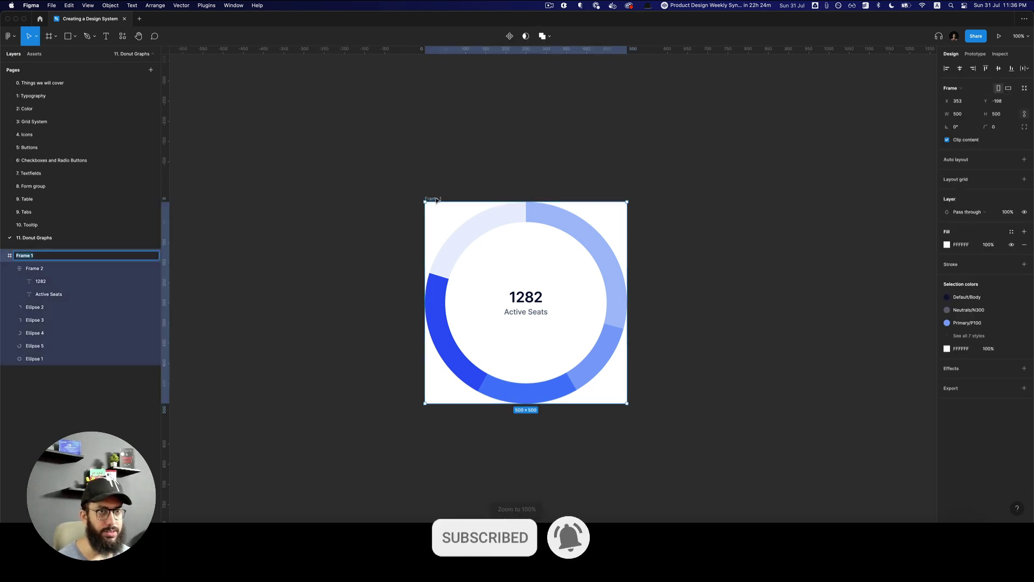
{"action": "key", "text": "super+r"}
{"action": "type", "text": "Graph/Donut"}
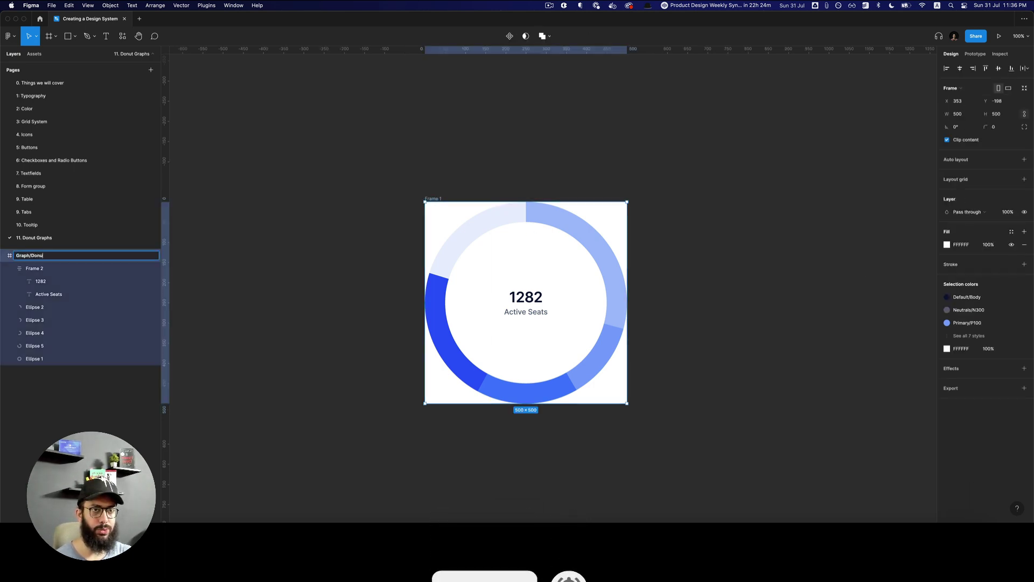
{"action": "type", "text": " 1"}
{"action": "key", "text": "Return"}
{"action": "key", "text": "super+alt+k"}
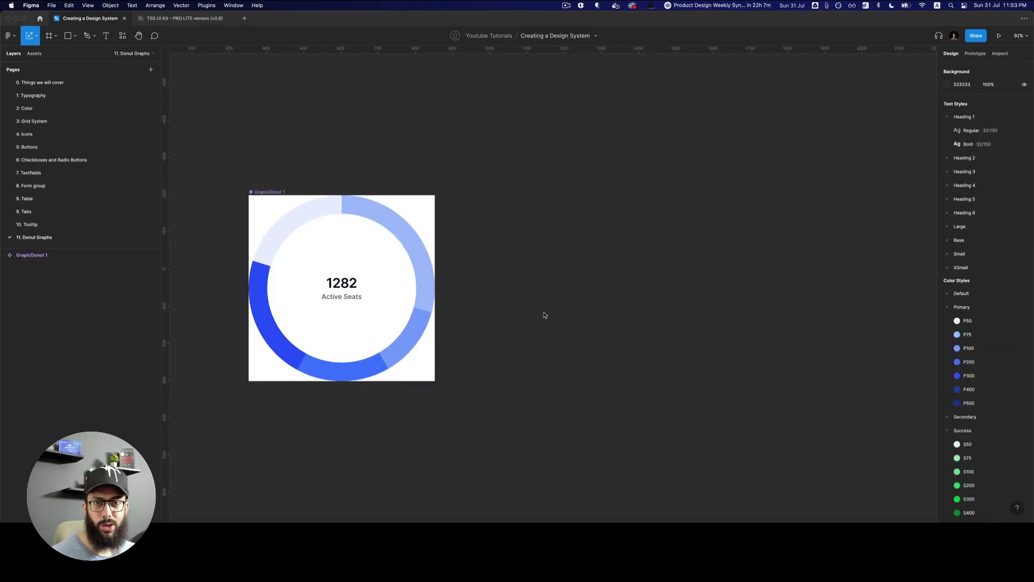
Step: Duplicate Graph/Donut 1 to the right of the original as a separate main component named Graph/Donut 2
{"action": "left_click", "coordinate": [261, 193]}
{"action": "key", "text": "super+d"}
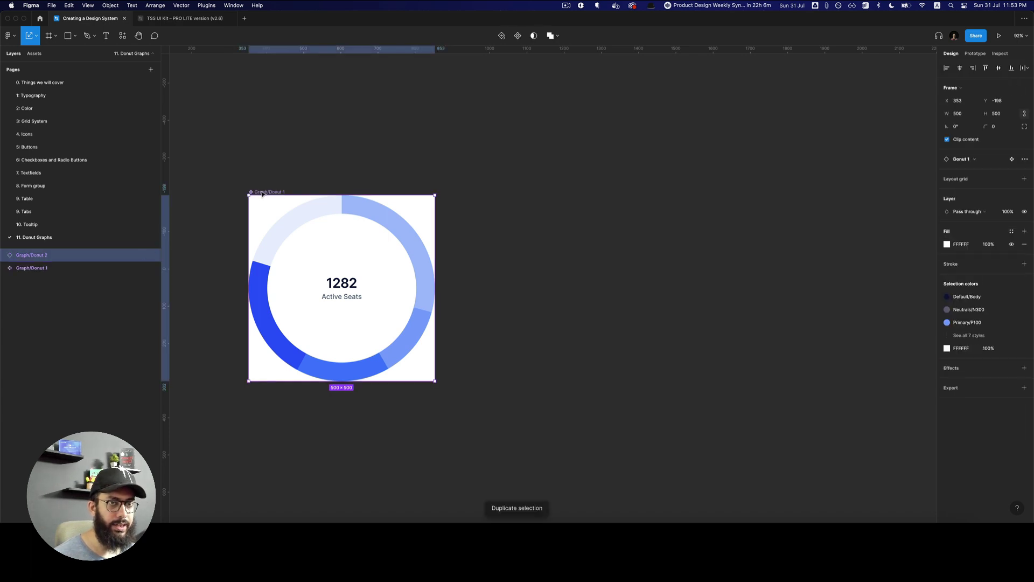
{"action": "left_click_drag", "start_coordinate": [262, 193], "coordinate": [462, 202]}
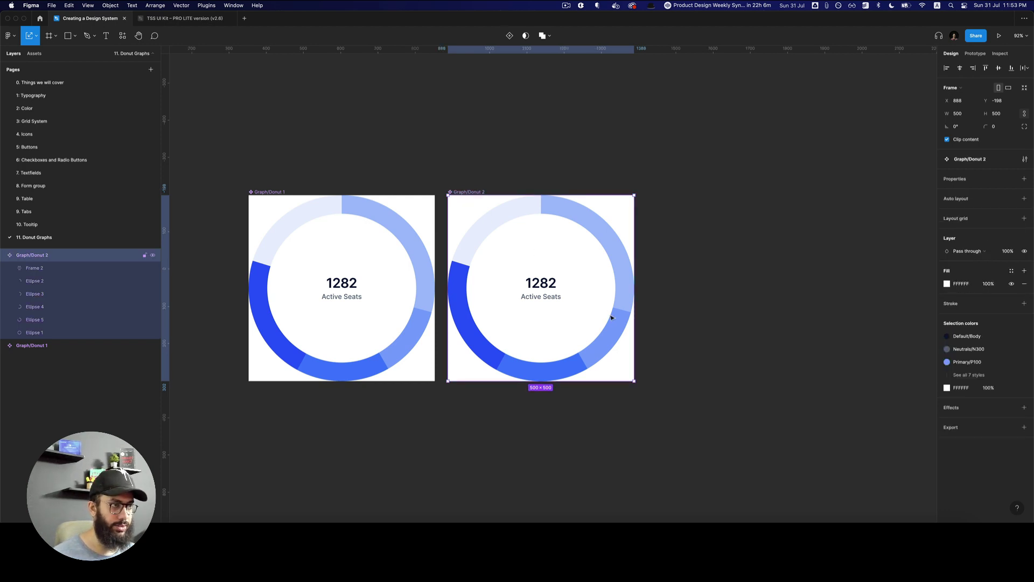
Step: Delete the P75, P100, P200 and P300 arcs from Graph/Donut 2, keeping only the pale base ring and center text
{"action": "left_click", "coordinate": [620, 300]}
{"action": "left_click", "coordinate": [618, 333]}
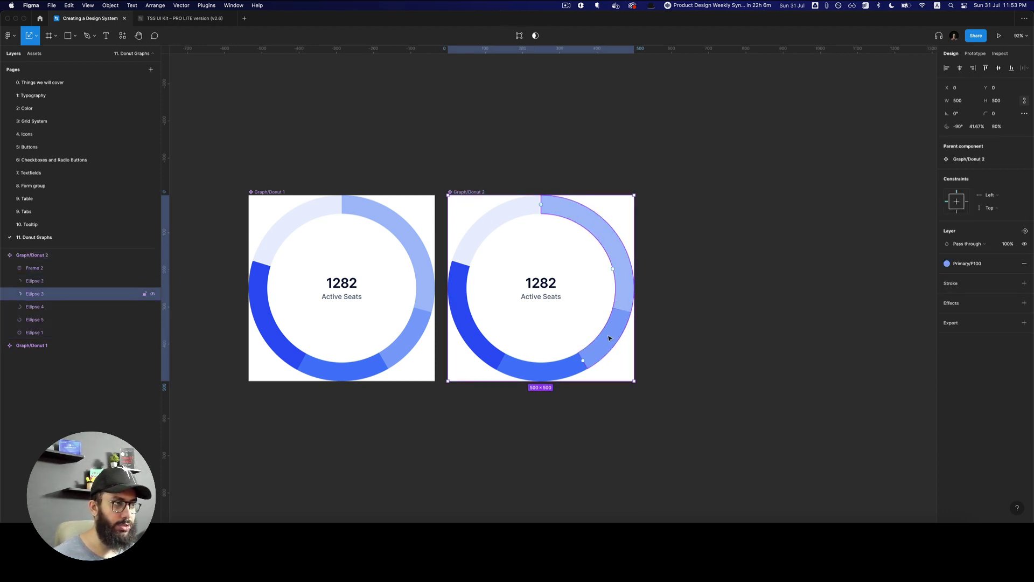
{"action": "left_click", "coordinate": [539, 371], "text": "shift"}
{"action": "left_click", "coordinate": [479, 350], "text": "shift"}
{"action": "key", "text": "Delete"}
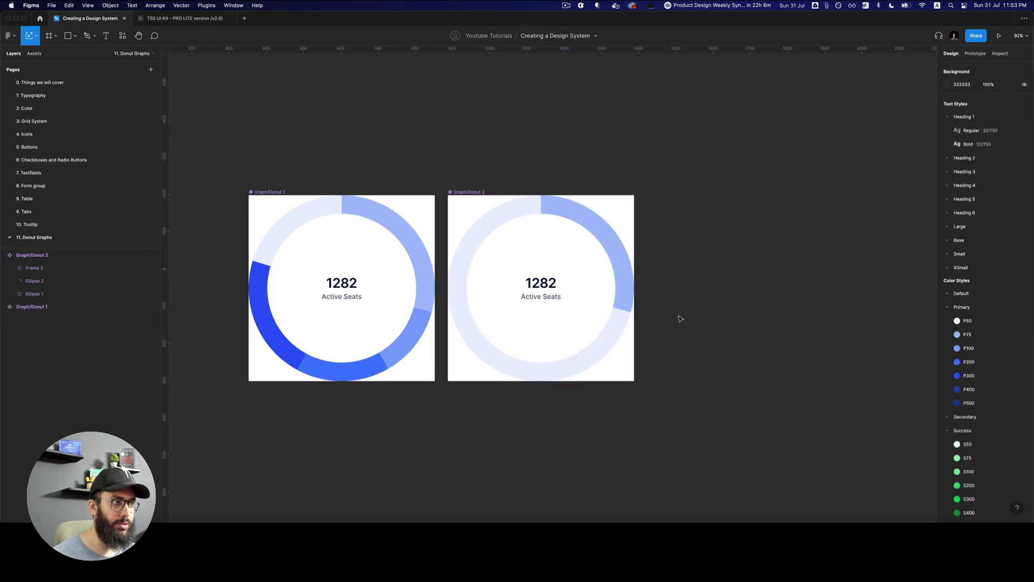
{"action": "left_click", "coordinate": [628, 296]}
{"action": "key", "text": "Delete"}
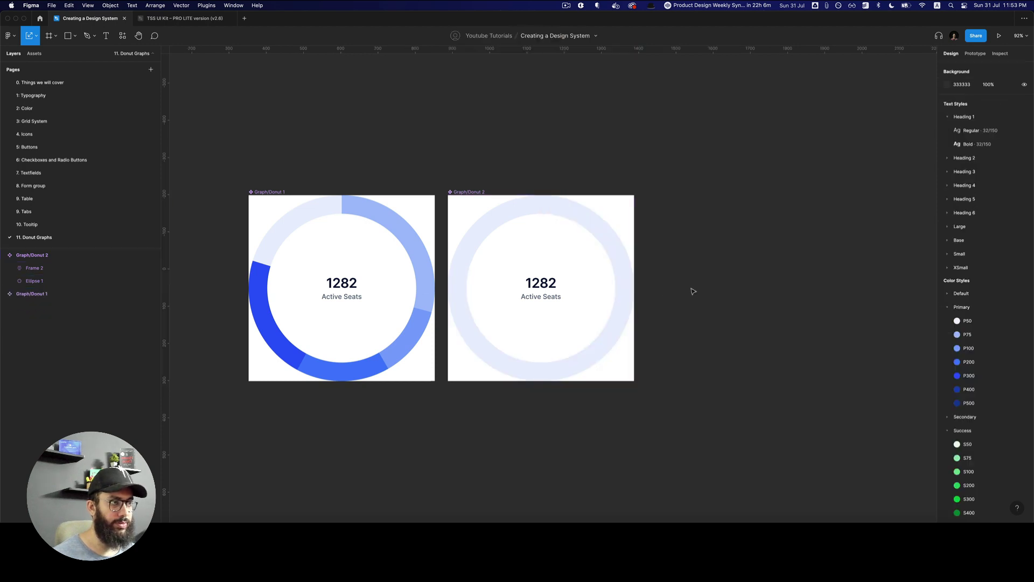
Step: Set the inner ratio of Graph/Donut 2's base ring to 85%
{"action": "left_click", "coordinate": [620, 292]}
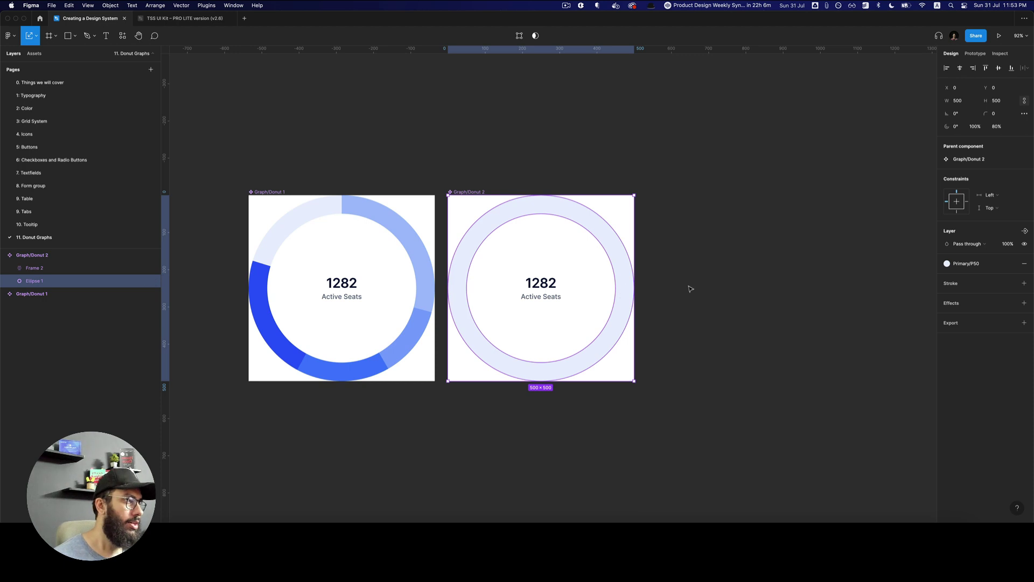
{"action": "left_click", "coordinate": [997, 127]}
{"action": "type", "text": "85"}
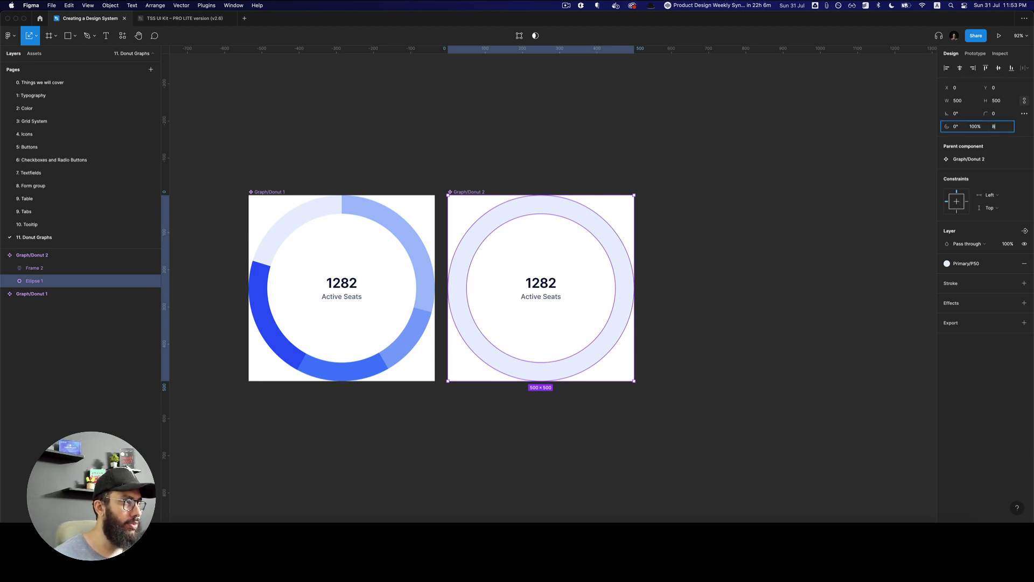
{"action": "key", "text": "Return"}
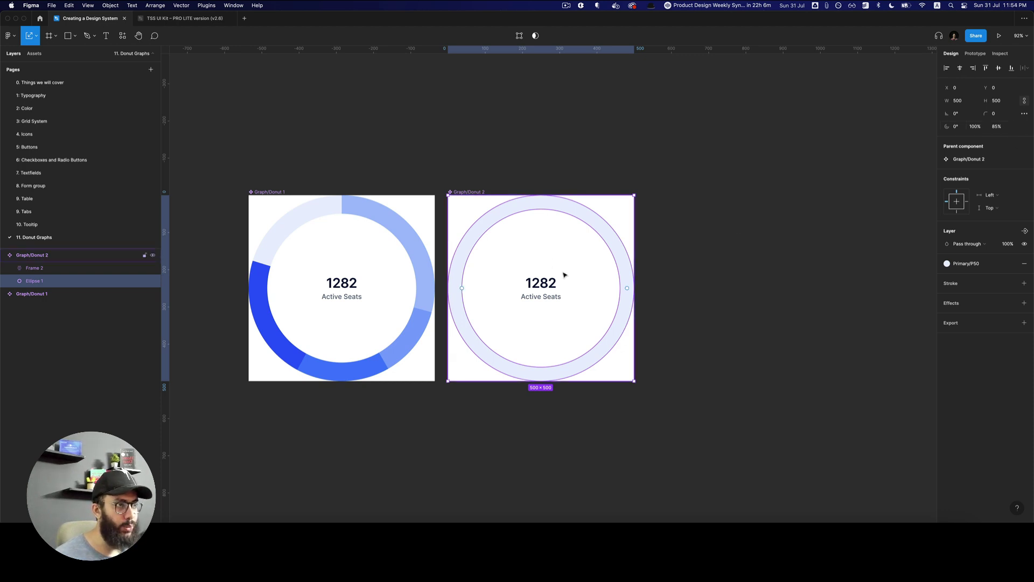
Step: Set the inner ratio of Graph/Donut 2's base ellipse to 100%
{"action": "left_click", "coordinate": [1005, 126]}
{"action": "type", "text": "100"}
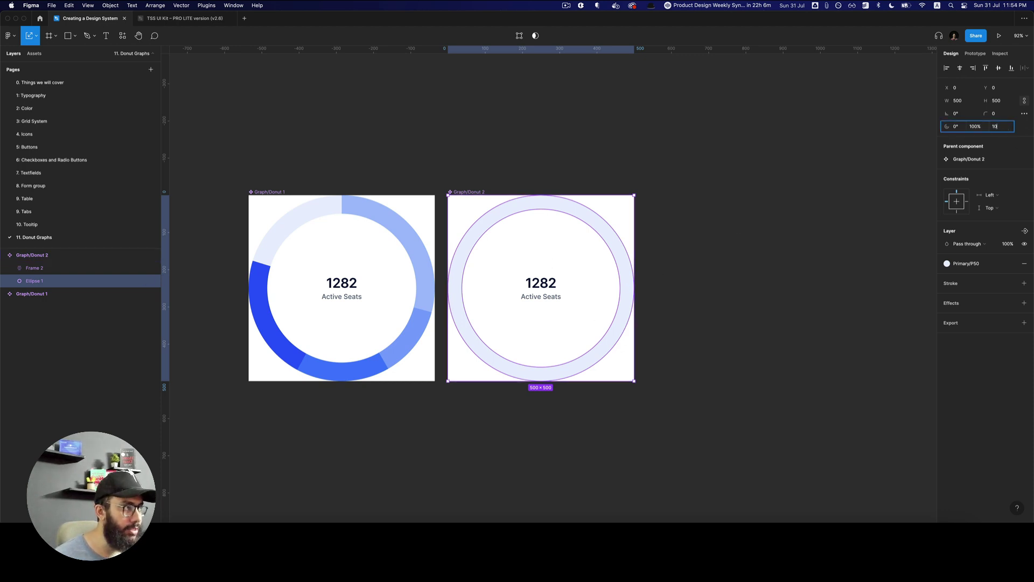
{"action": "key", "text": "Return"}
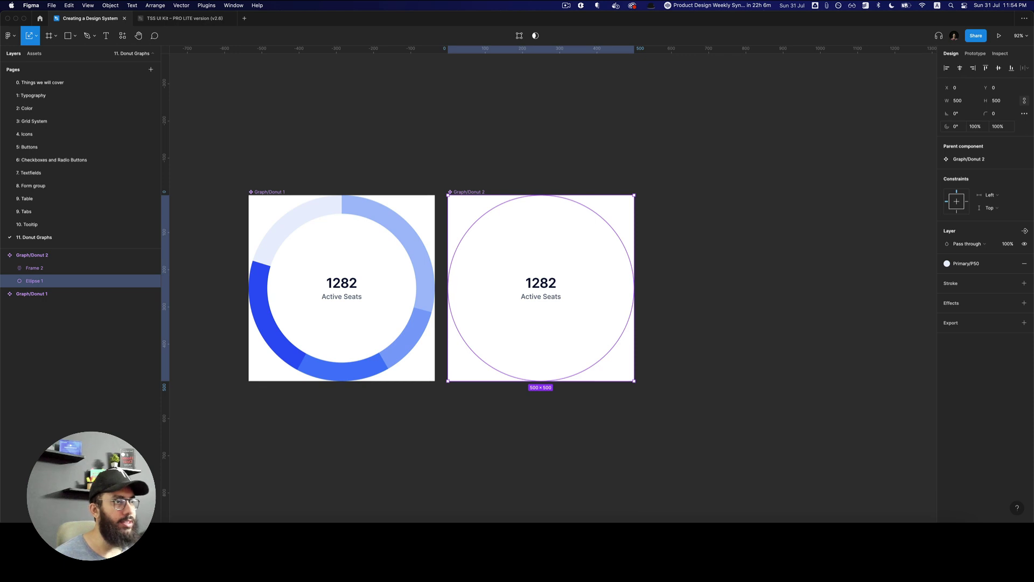
Step: Give Graph/Donut 2's base ellipse a Primary/P50 stroke and remove its fill
{"action": "left_click", "coordinate": [497, 285]}
{"action": "scroll", "coordinate": [702, 321], "scroll_direction": "right", "scroll_amount": 2}
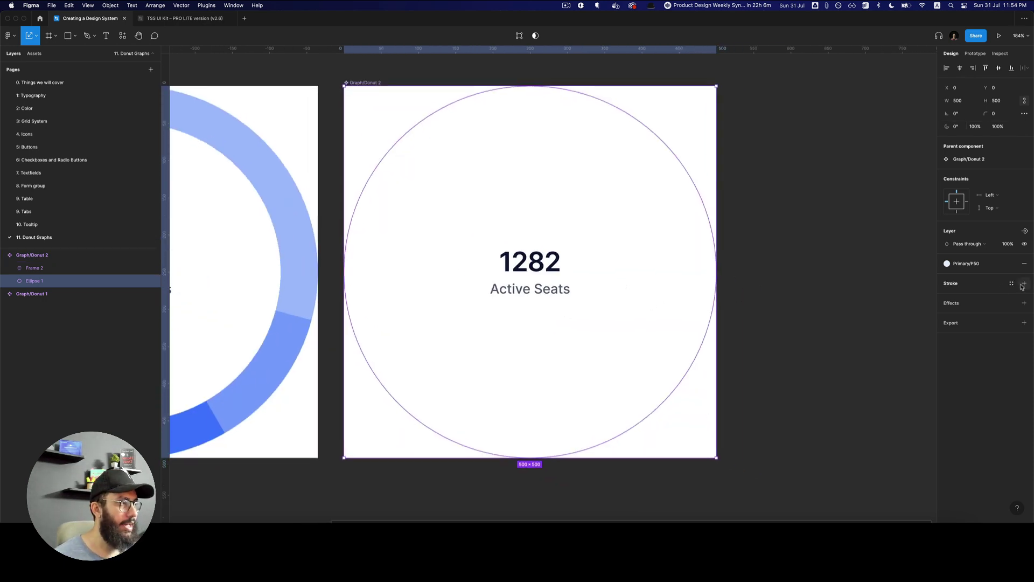
{"action": "left_click", "coordinate": [1023, 284]}
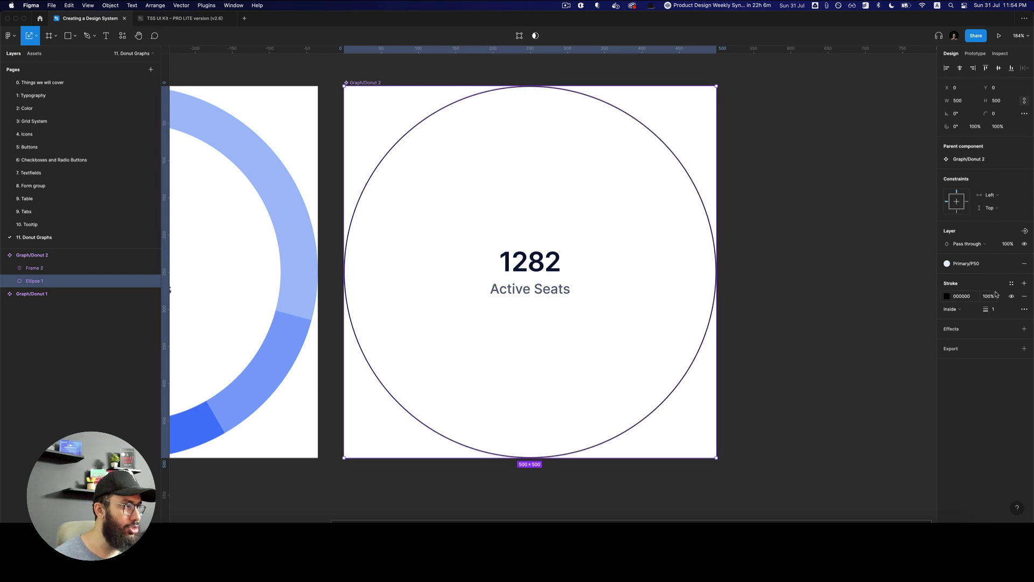
{"action": "left_click", "coordinate": [1012, 283]}
{"action": "left_click", "coordinate": [965, 376]}
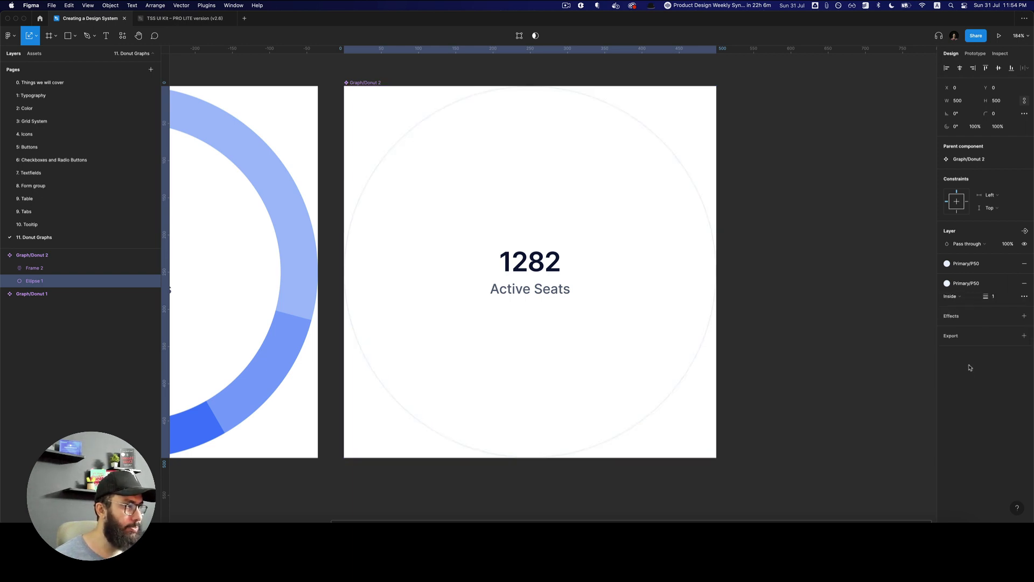
{"action": "left_click", "coordinate": [1025, 263]}
Step: Try stroke thicknesses of 20, 25 and 30 on Graph/Donut 2's base ellipse
{"action": "left_click", "coordinate": [994, 297]}
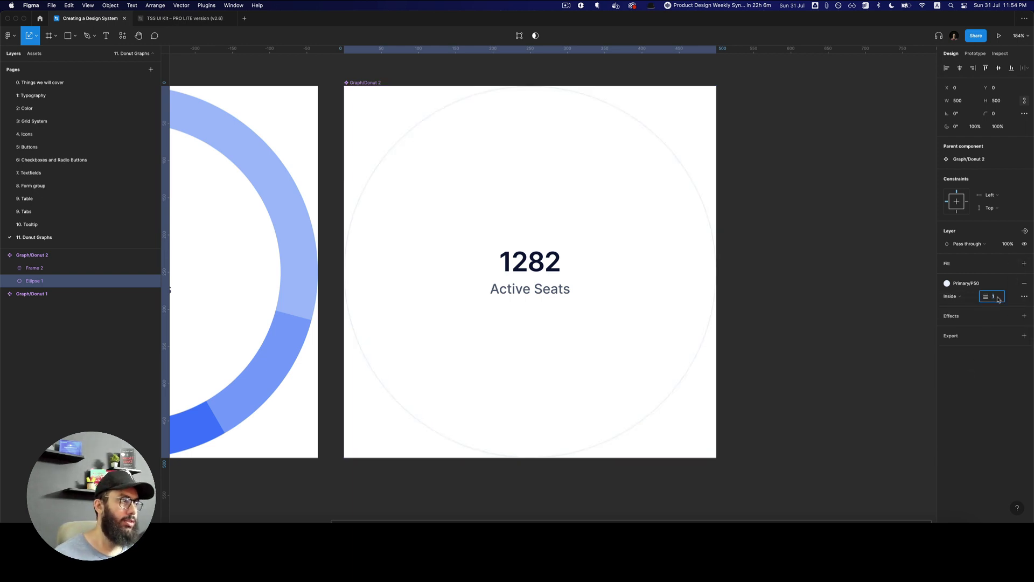
{"action": "type", "text": "20"}
{"action": "key", "text": "Return"}
{"action": "type", "text": "25"}
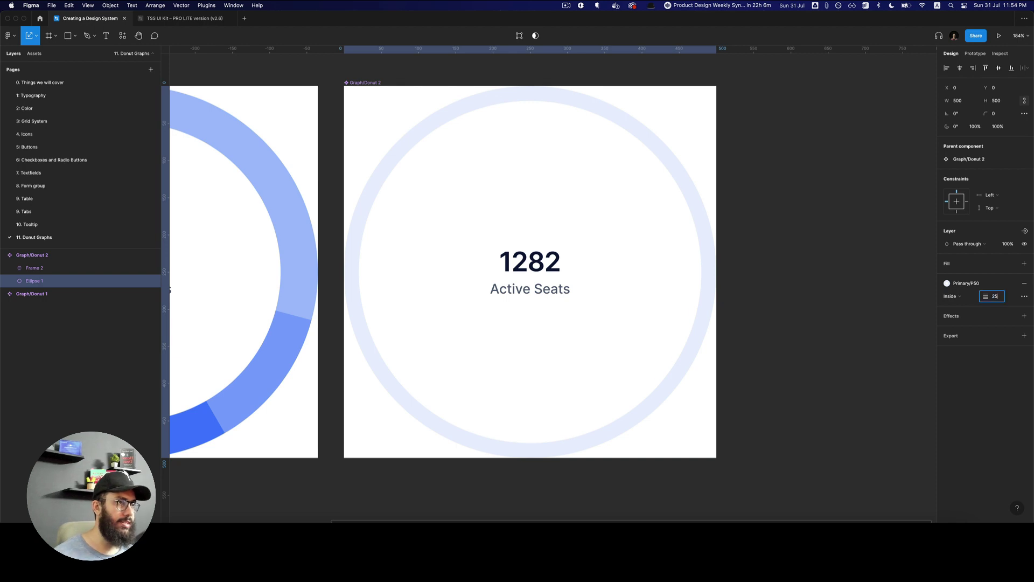
{"action": "key", "text": "Return"}
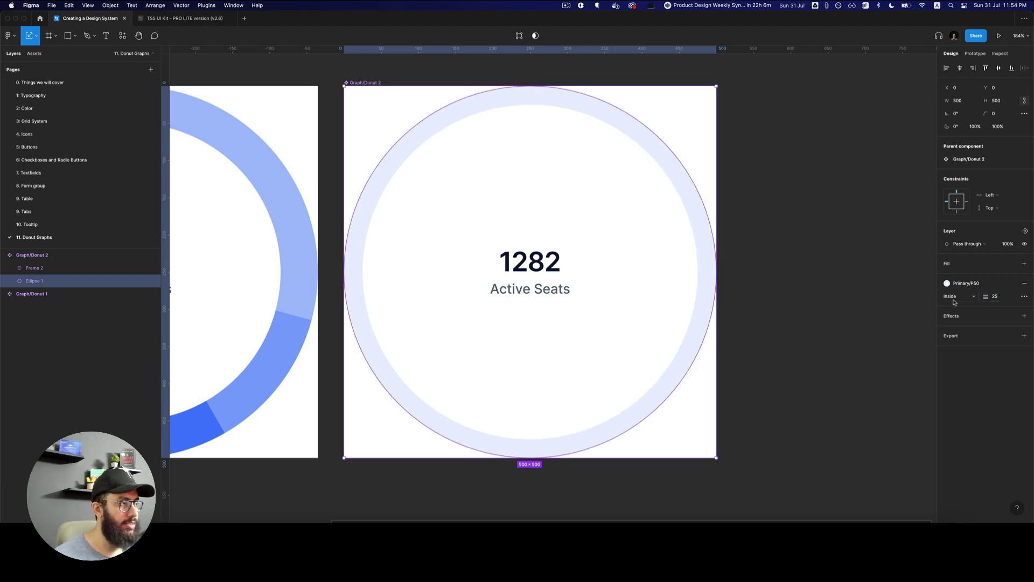
{"action": "left_click", "coordinate": [995, 296]}
{"action": "type", "text": "30"}
{"action": "key", "text": "Return"}
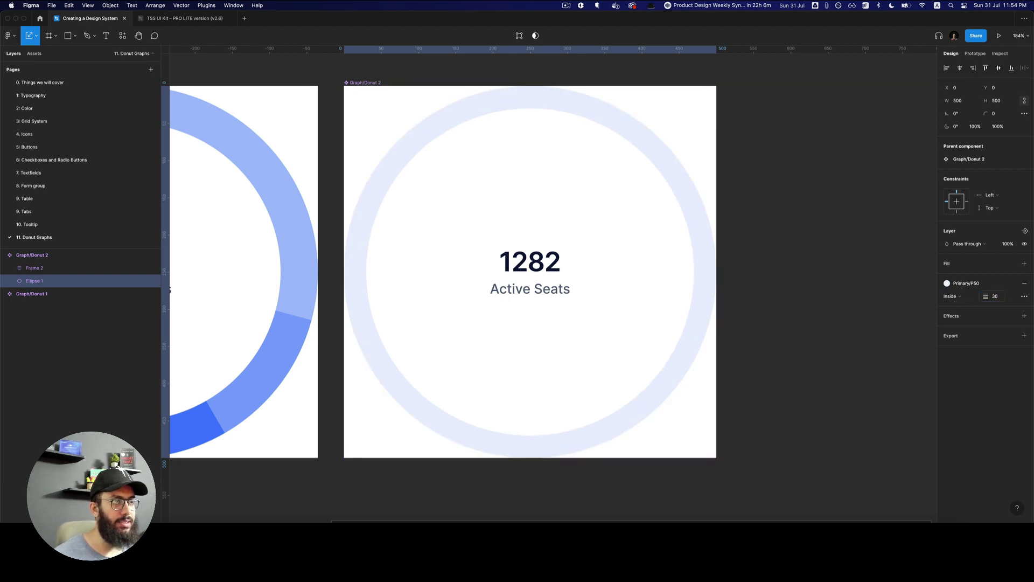
Step: Set the stroke thickness of Graph/Donut 2's base ellipse to 25
{"action": "key", "text": "shift+0"}
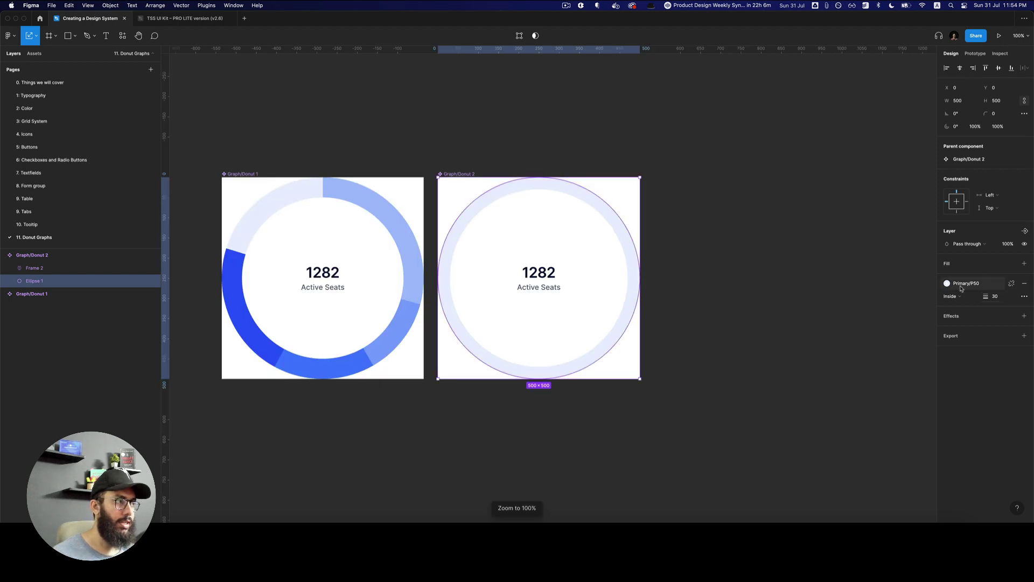
{"action": "left_click", "coordinate": [995, 297]}
{"action": "type", "text": "25"}
{"action": "key", "text": "Return"}
Step: Try duplicating the base ring and scaling the copy about its center to 430 × 430 with the Scale tool, then undo it
{"action": "key", "text": "shift+2"}
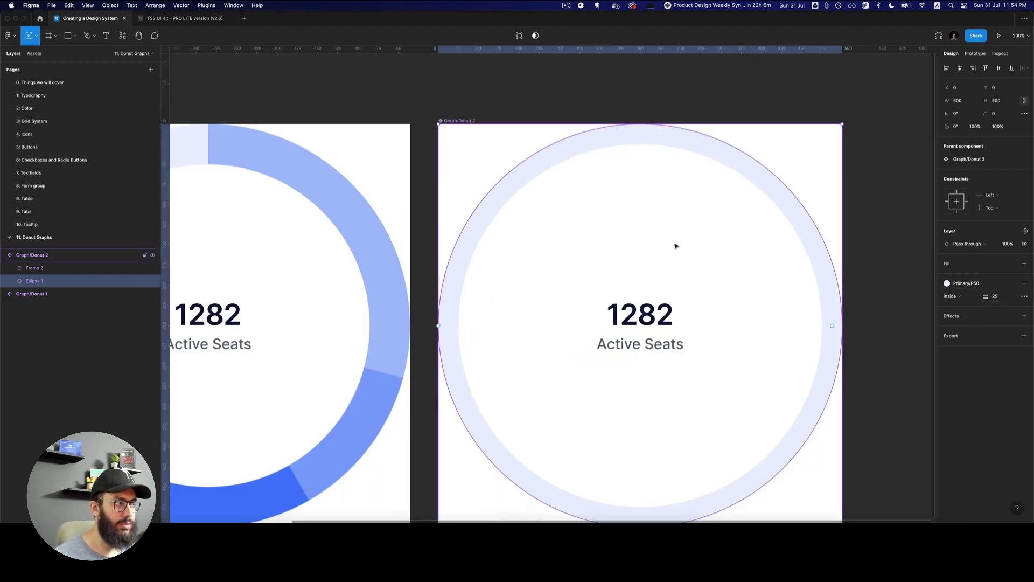
{"action": "scroll", "coordinate": [688, 233], "scroll_direction": "down", "scroll_amount": 2}
{"action": "scroll", "coordinate": [688, 234], "scroll_direction": "right", "scroll_amount": 3}
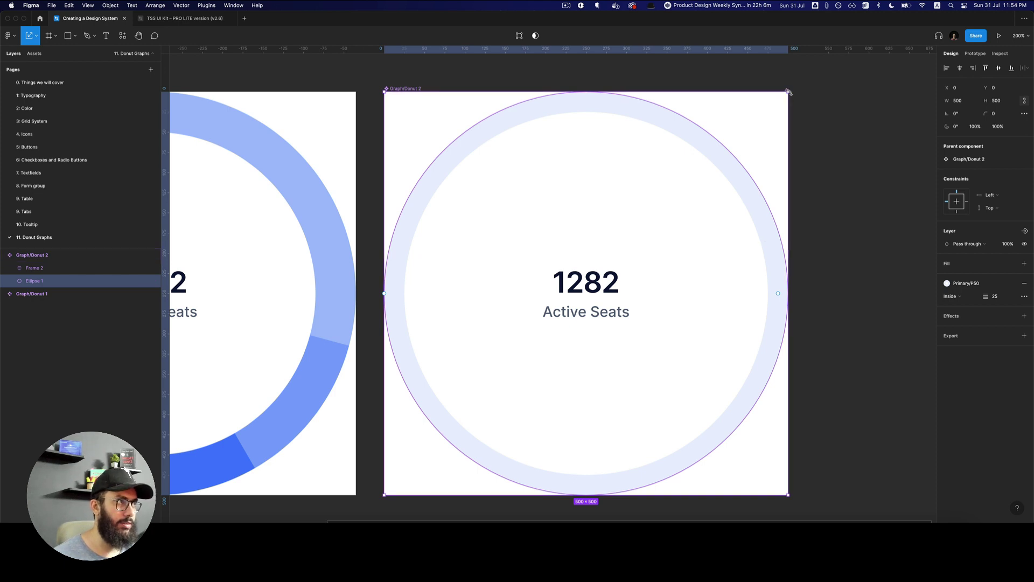
{"action": "key", "text": "super+d"}
{"action": "left_click_drag", "start_coordinate": [789, 88], "coordinate": [760, 123]}
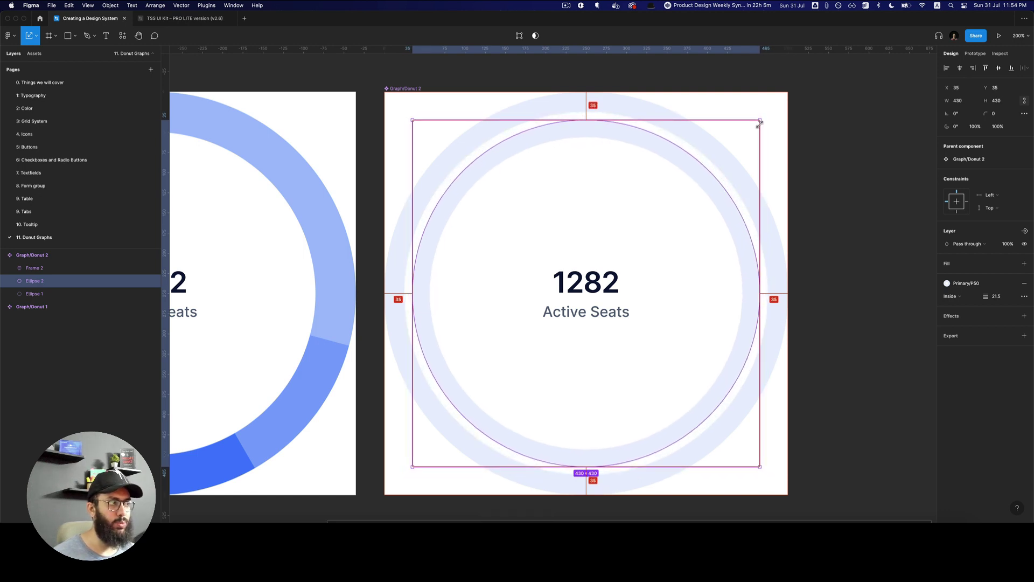
{"action": "left_click", "coordinate": [774, 268]}
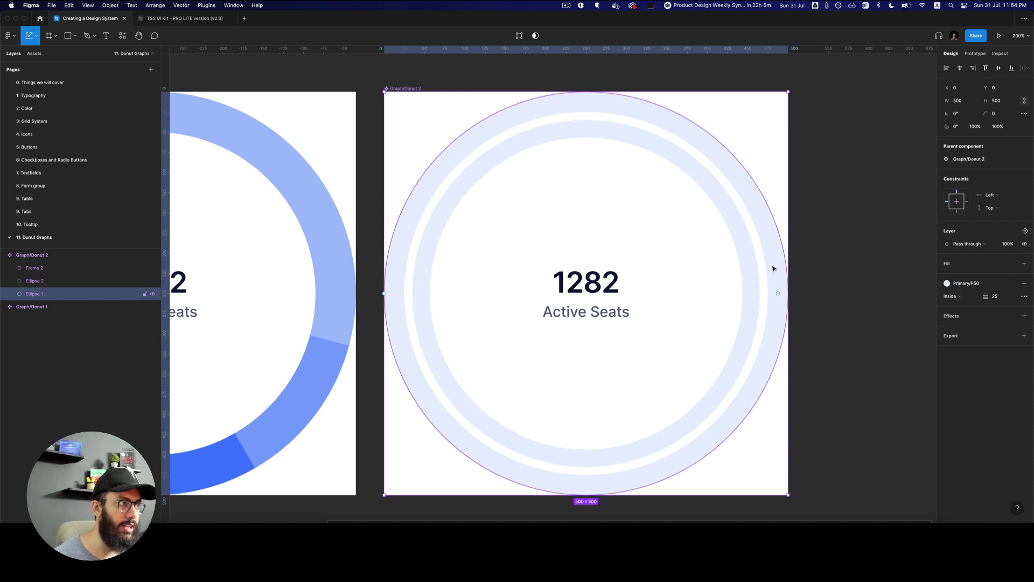
{"action": "left_click", "coordinate": [746, 274]}
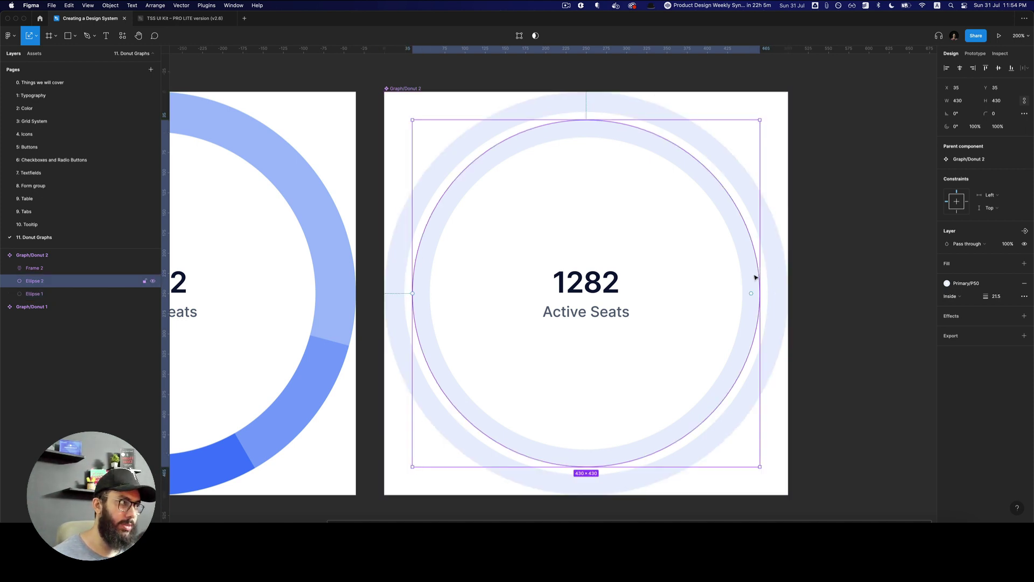
{"action": "key", "text": "ctrl+z"}
{"action": "key", "text": "ctrl+shift+z"}
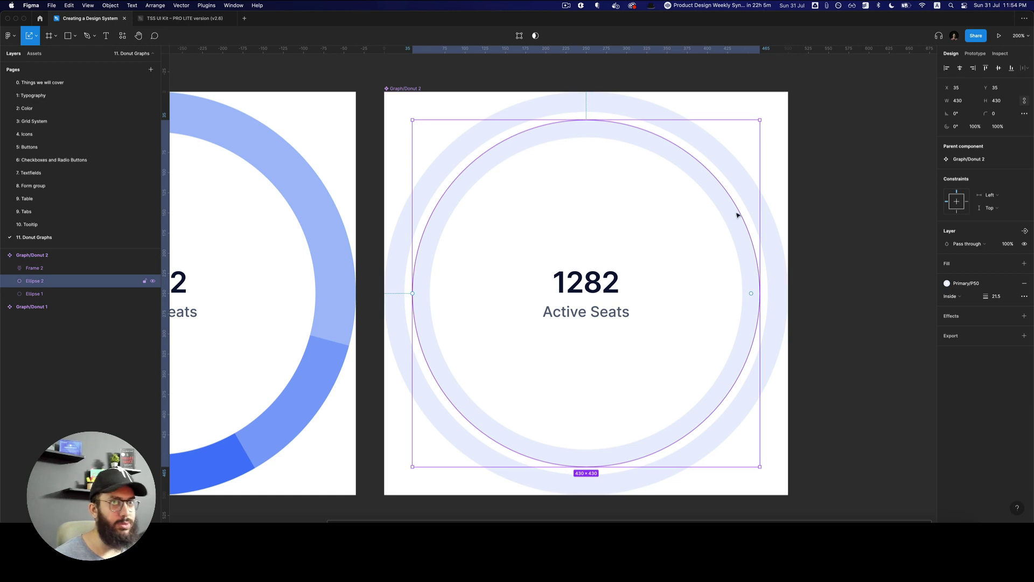
{"action": "key", "text": "ctrl+z"}
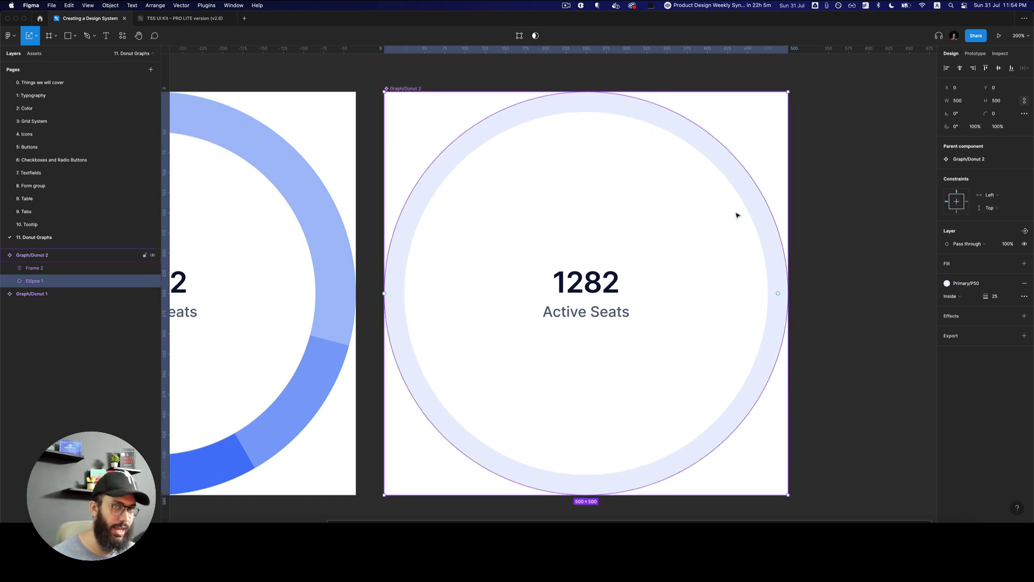
Step: Duplicate Graph/Donut 2's base ring and resize the copy about its center to 430 × 430 with the Move tool
{"action": "key", "text": "ctrl+d"}
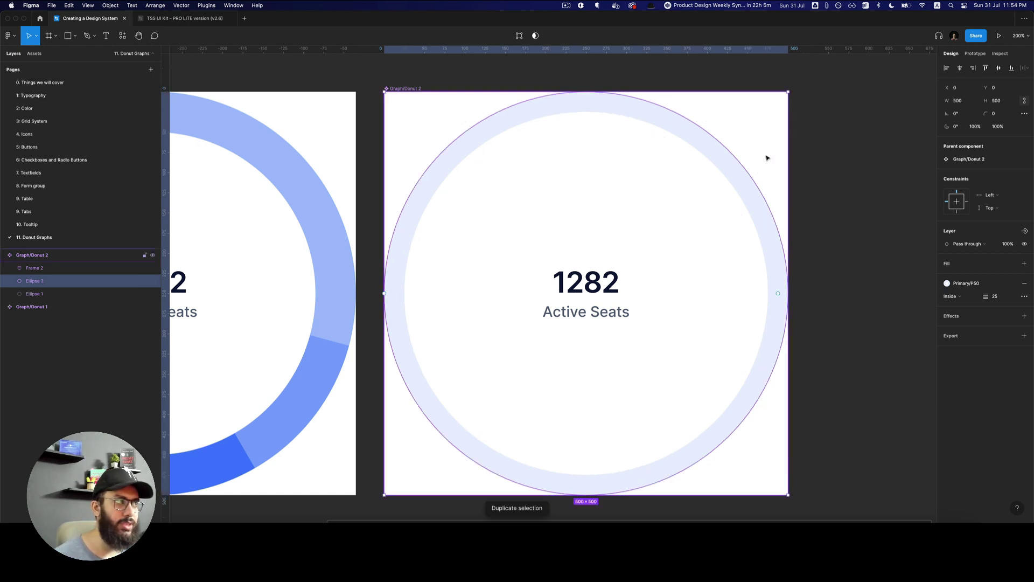
{"action": "left_click_drag", "start_coordinate": [788, 92], "coordinate": [761, 122]}
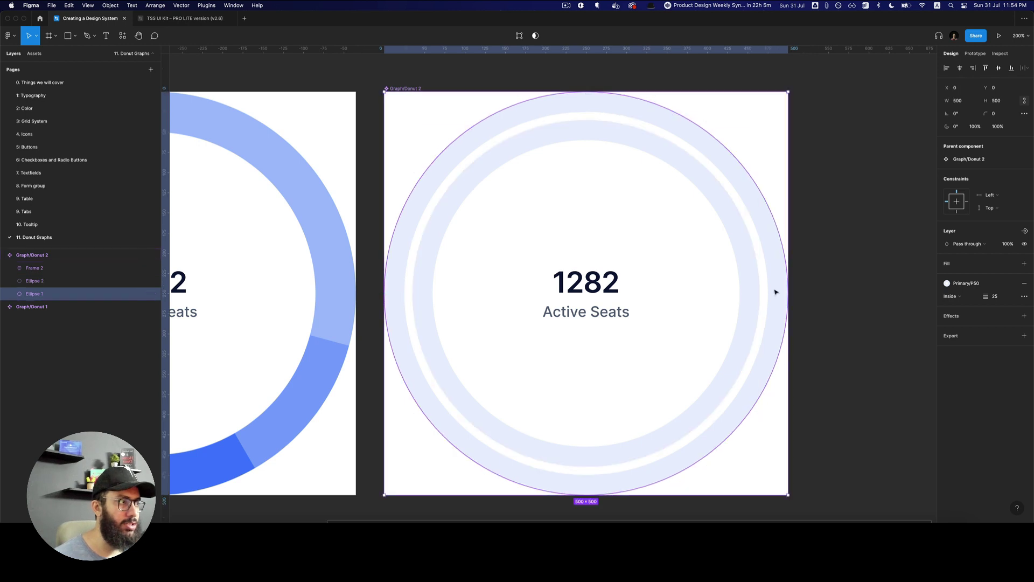
{"action": "key", "text": "alt"}
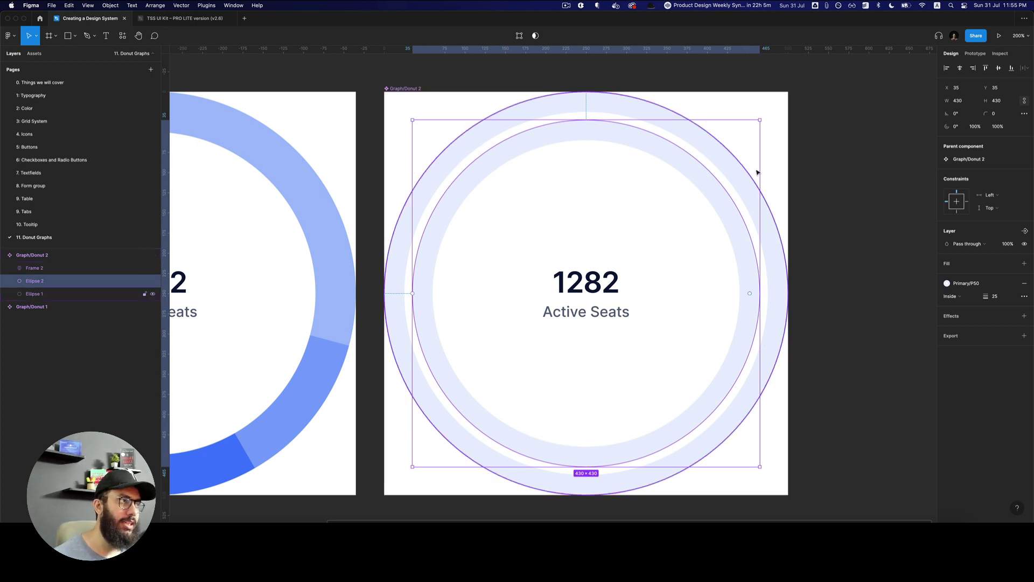
Step: Duplicate the 430 × 430 ring and resize the copy about its center to 360 × 360
{"action": "key", "text": "super+d"}
{"action": "left_click_drag", "start_coordinate": [759, 121], "coordinate": [731, 150]}
{"action": "left_click", "coordinate": [862, 226]}
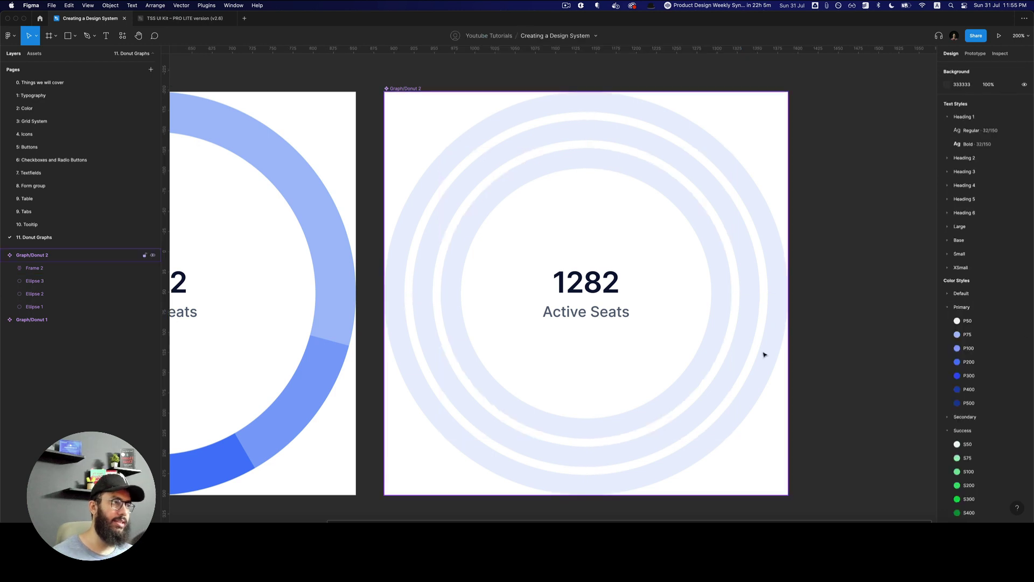
Step: Duplicate the 360 × 360 ring and resize the copy about its center to 290 × 290 as the innermost ring
{"action": "left_click", "coordinate": [721, 318]}
{"action": "key", "text": "super+d"}
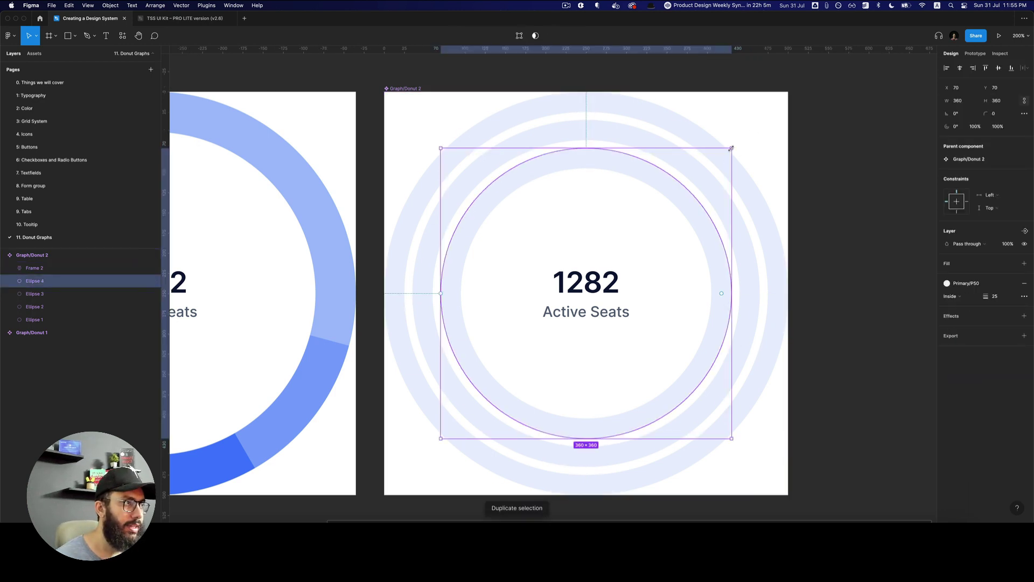
{"action": "left_click_drag", "start_coordinate": [731, 148], "coordinate": [700, 180]}
{"action": "key", "text": "super+z"}
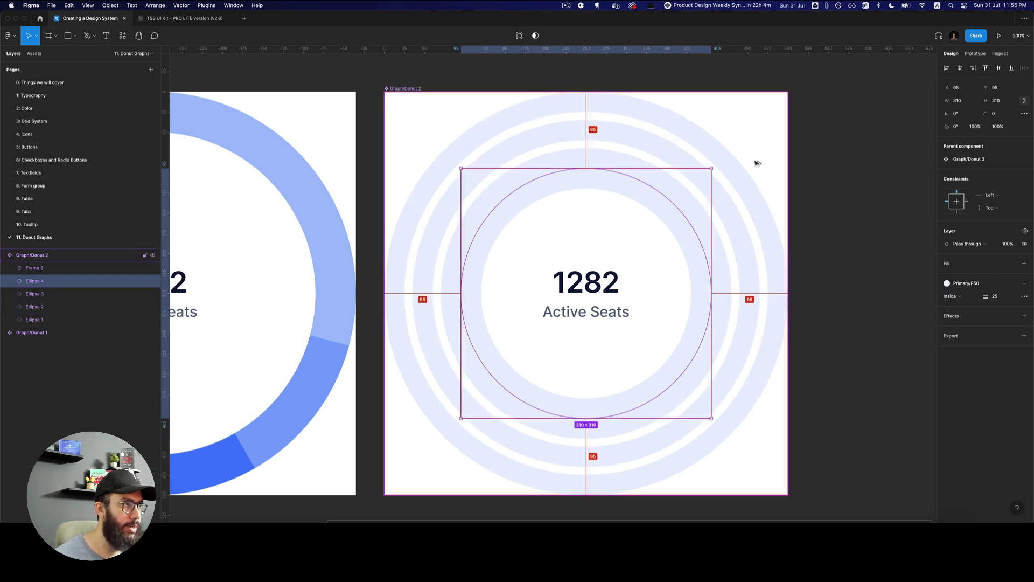
{"action": "left_click_drag", "start_coordinate": [711, 169], "coordinate": [704, 182]}
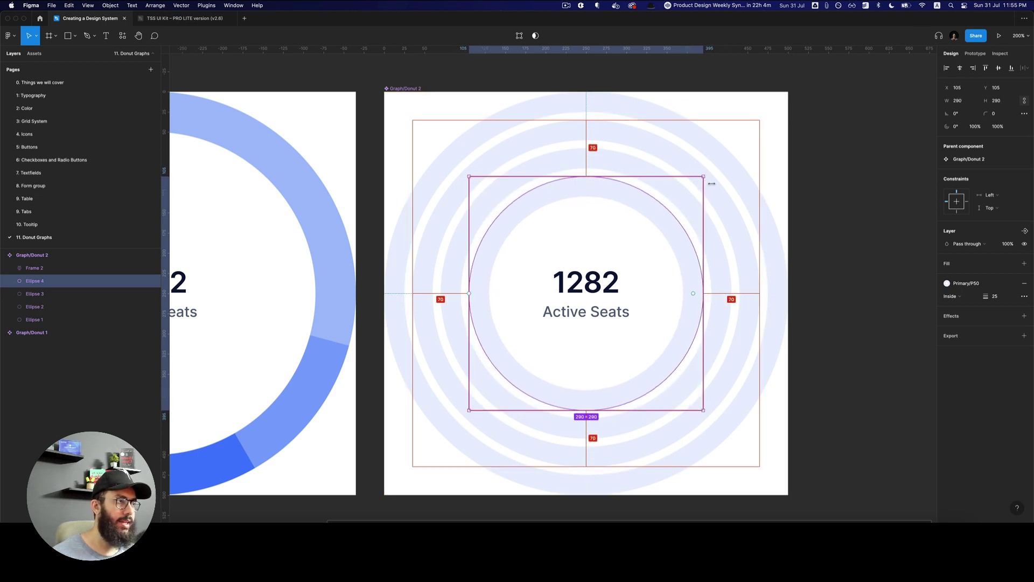
{"action": "left_click", "coordinate": [865, 370]}
Step: Duplicate the outermost ring and make the copy a Primary/P75 arc starting at -90° and sweeping clockwise slightly past a quarter turn
{"action": "key", "text": "shift+0"}
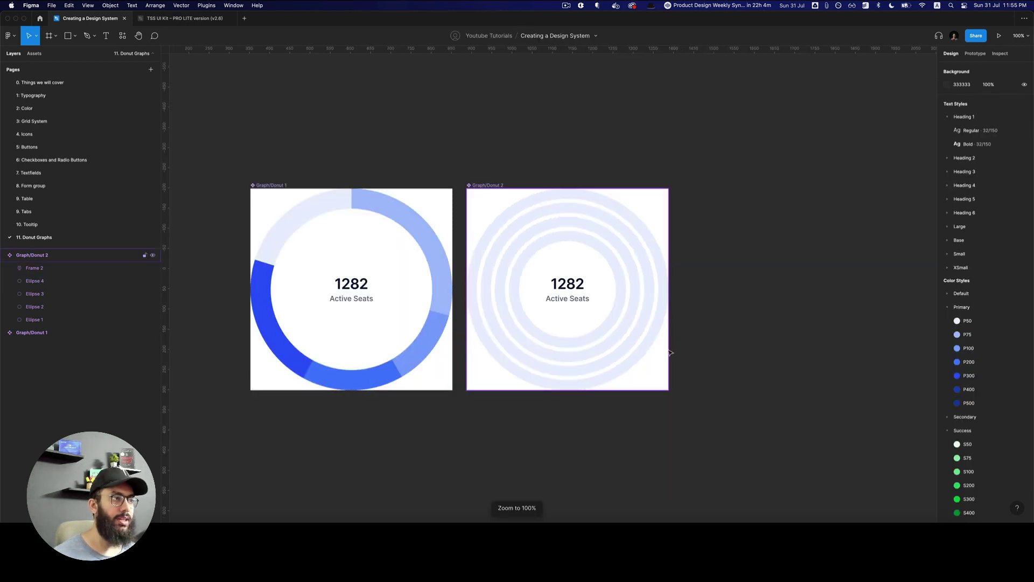
{"action": "double_click", "coordinate": [652, 348]}
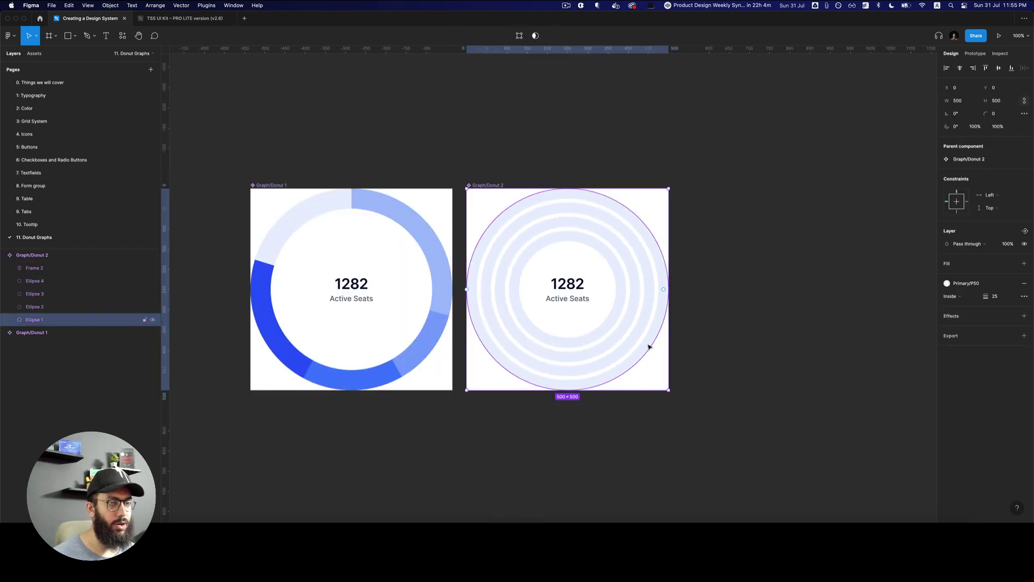
{"action": "key", "text": "super+d"}
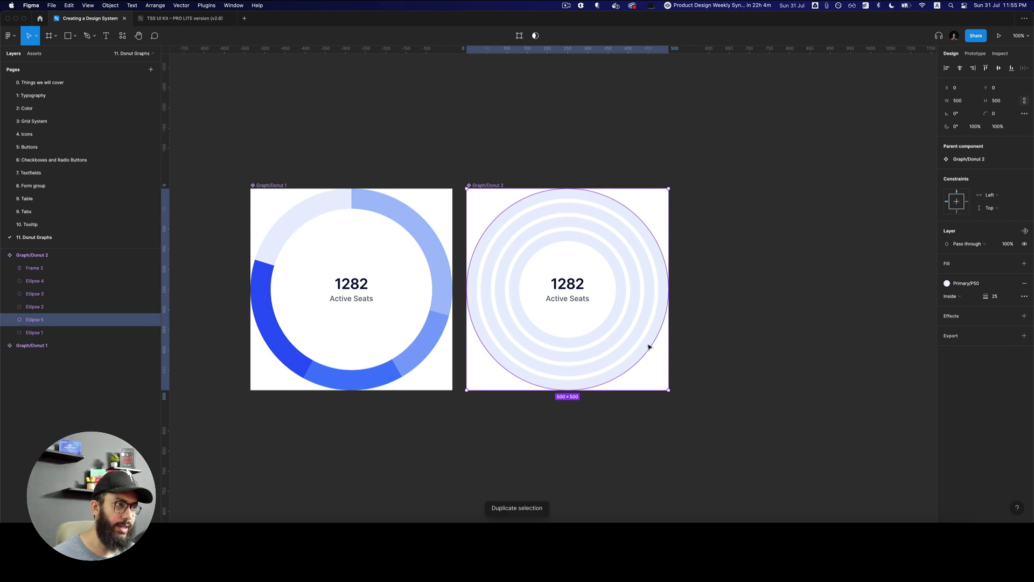
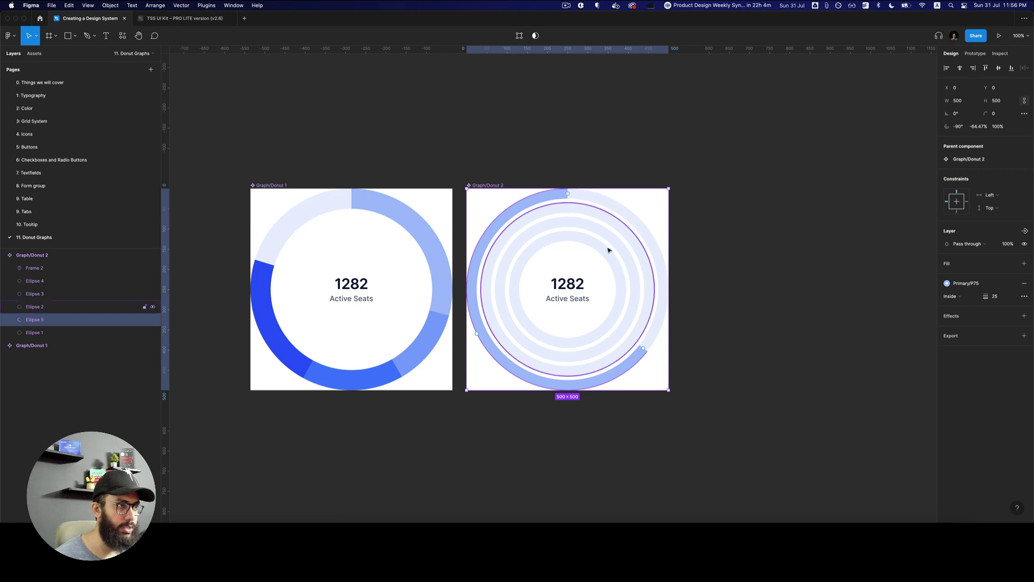
{"action": "left_click_drag", "start_coordinate": [644, 348], "coordinate": [645, 311]}
{"action": "left_click", "coordinate": [739, 284]}
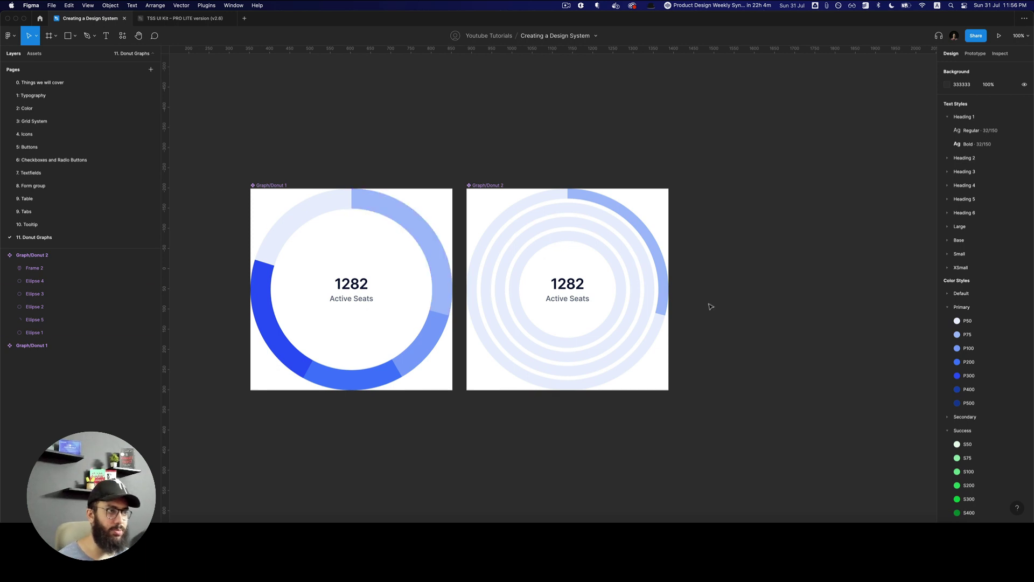
Step: Duplicate the 430 × 430 ring and make the copy a Primary/P75 arc starting at -90° with a 37.5% sweep
{"action": "left_click", "coordinate": [651, 296]}
{"action": "key", "text": "super+d"}
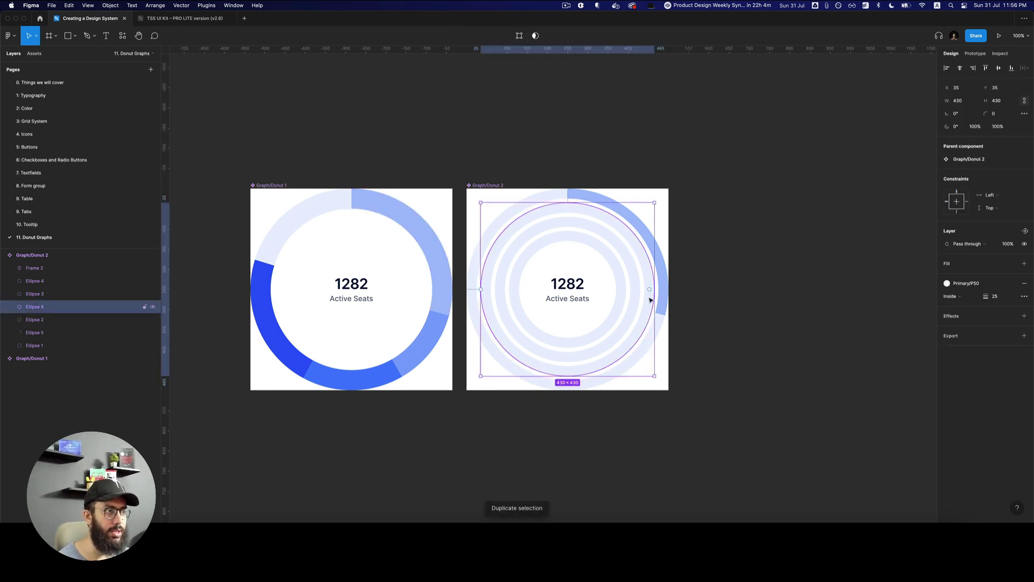
{"action": "left_click", "coordinate": [966, 283]}
{"action": "left_click", "coordinate": [965, 390]}
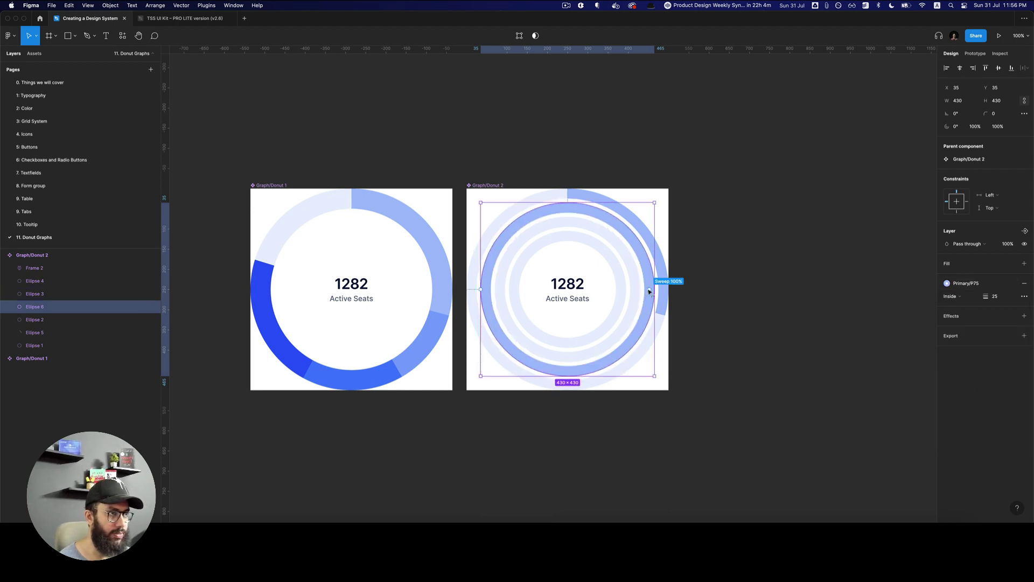
{"action": "left_click_drag", "start_coordinate": [647, 309], "coordinate": [633, 337]}
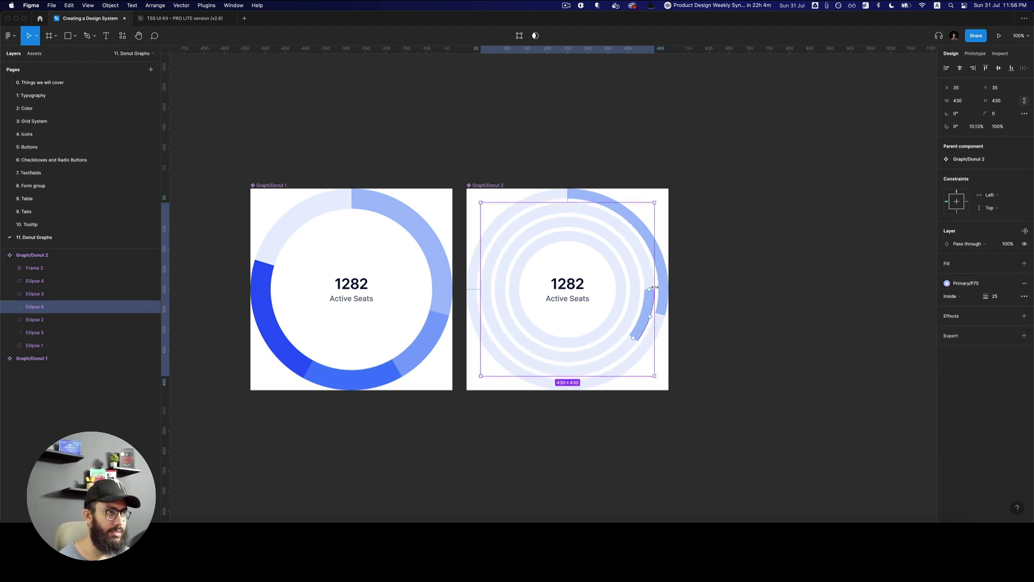
{"action": "left_click_drag", "start_coordinate": [651, 293], "coordinate": [622, 350]}
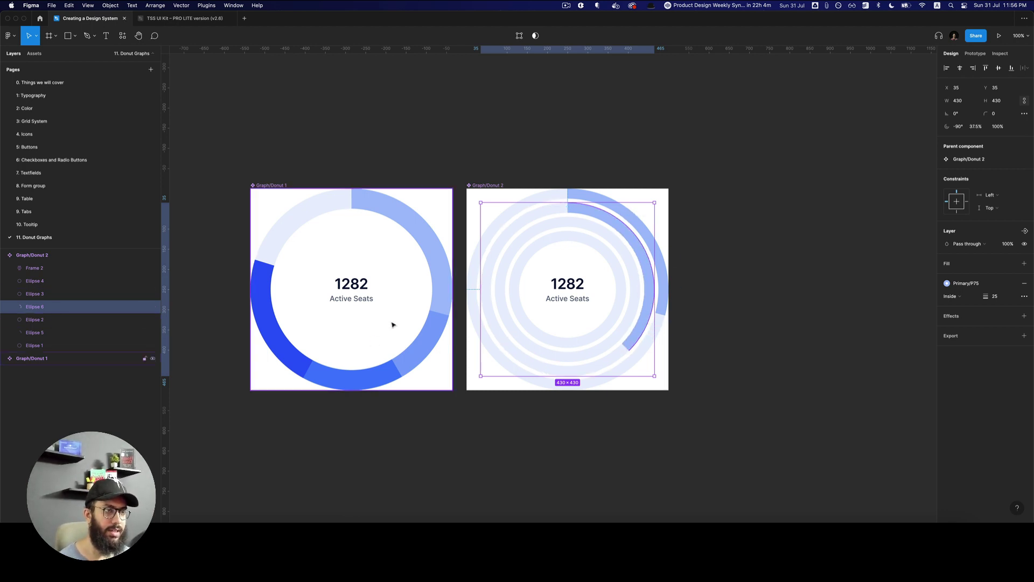
Step: Duplicate the 360 × 360 ring and make the copy a Primary/P100 arc starting at -90° with a 58.33% sweep
{"action": "double_click", "coordinate": [420, 349]}
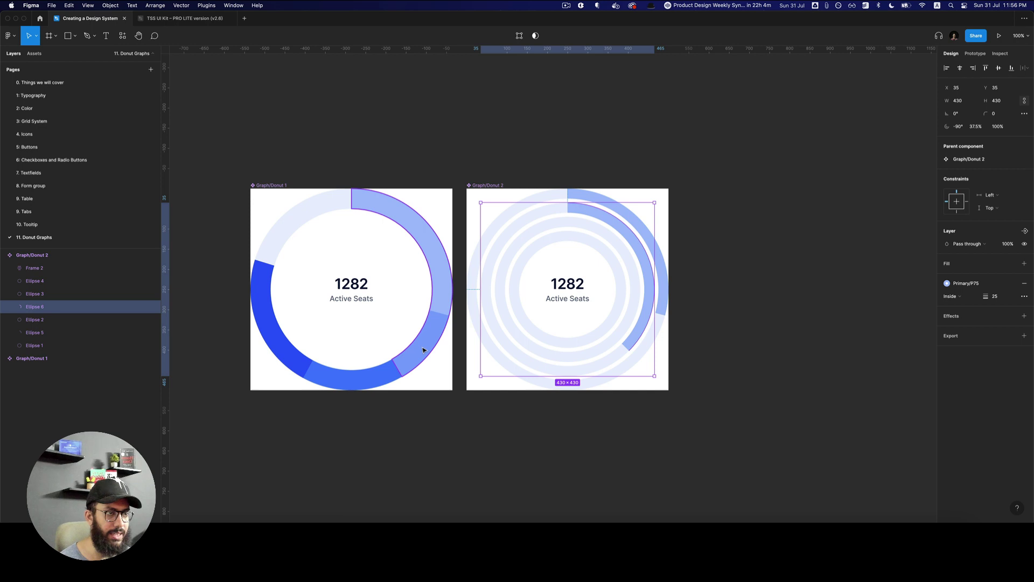
{"action": "left_click", "coordinate": [728, 362]}
{"action": "double_click", "coordinate": [644, 327]}
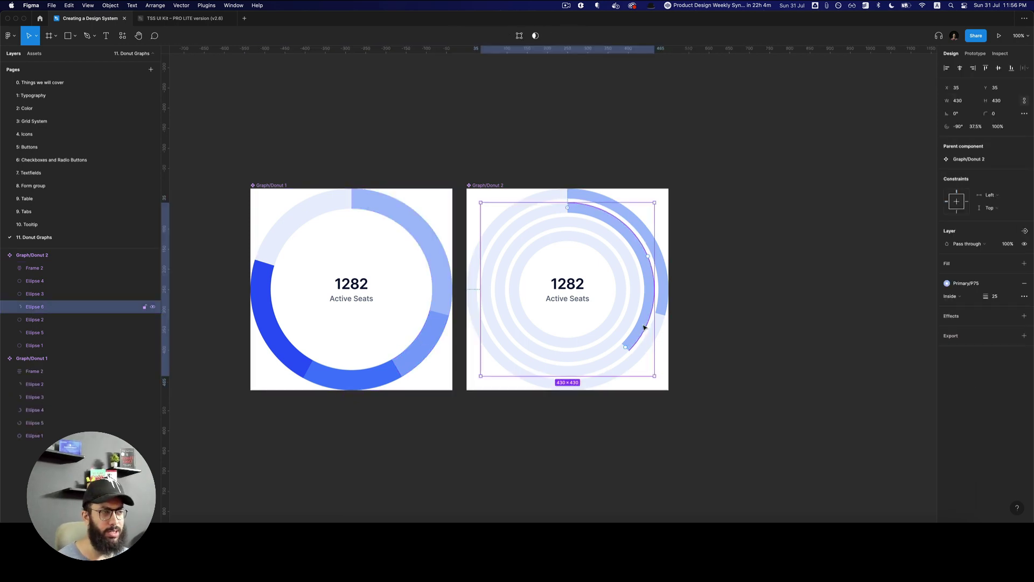
{"action": "left_click", "coordinate": [630, 311]}
{"action": "key", "text": "super+d"}
{"action": "left_click_drag", "start_coordinate": [635, 293], "coordinate": [593, 347]}
{"action": "left_click", "coordinate": [991, 285]}
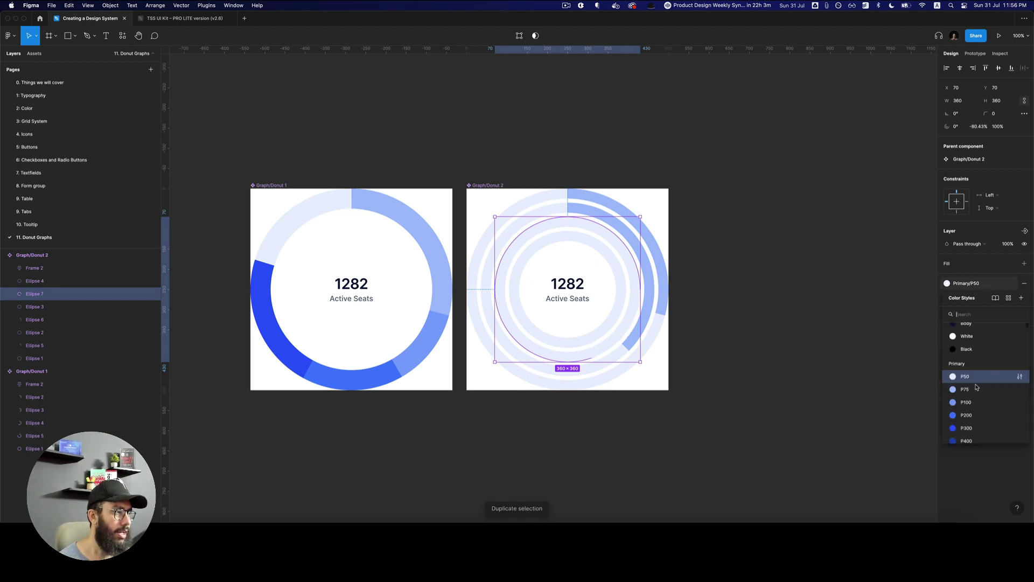
{"action": "left_click", "coordinate": [968, 402]}
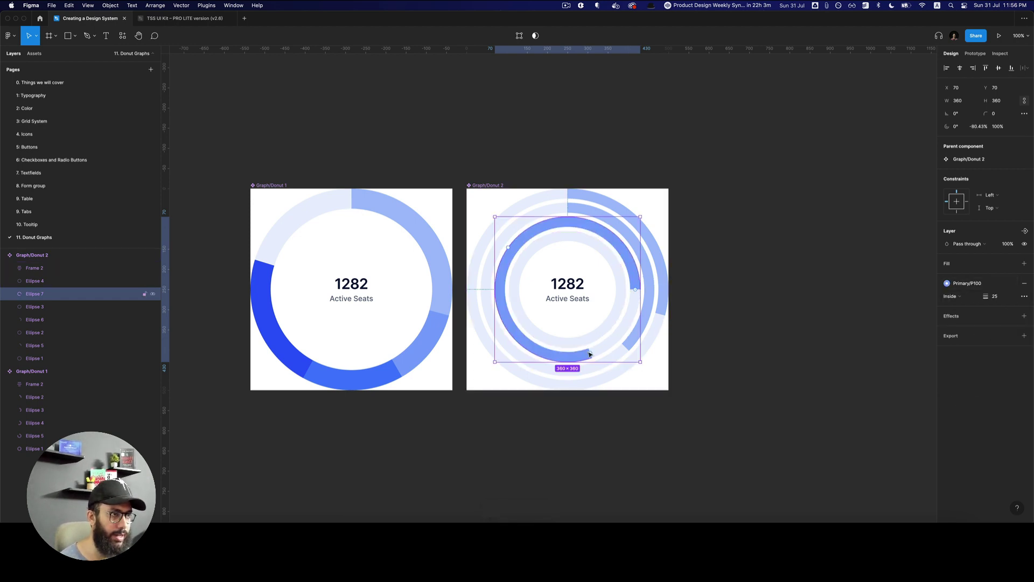
{"action": "left_click_drag", "start_coordinate": [591, 354], "coordinate": [568, 356]}
{"action": "left_click_drag", "start_coordinate": [635, 289], "coordinate": [569, 220]}
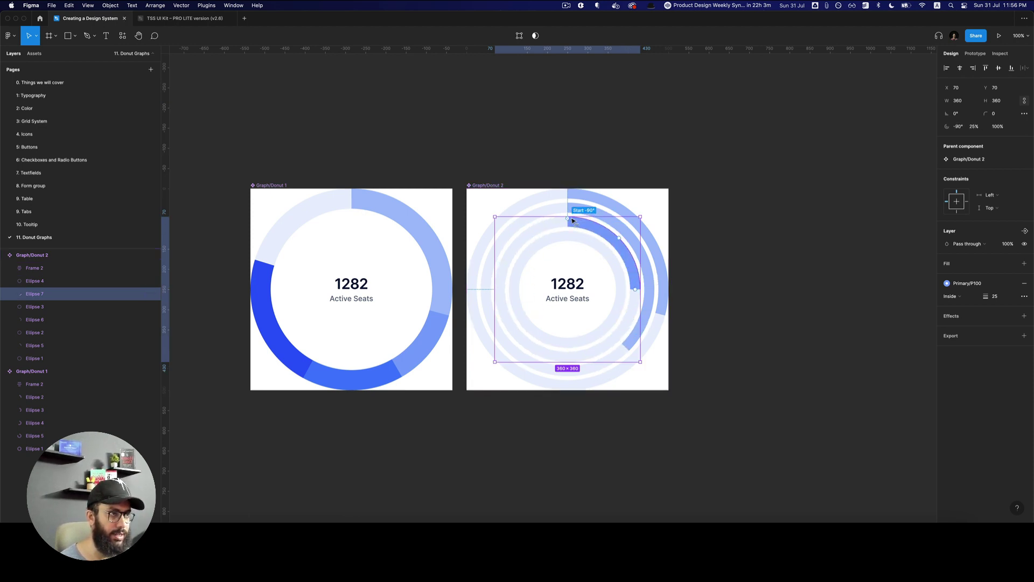
{"action": "left_click_drag", "start_coordinate": [635, 298], "coordinate": [535, 358]}
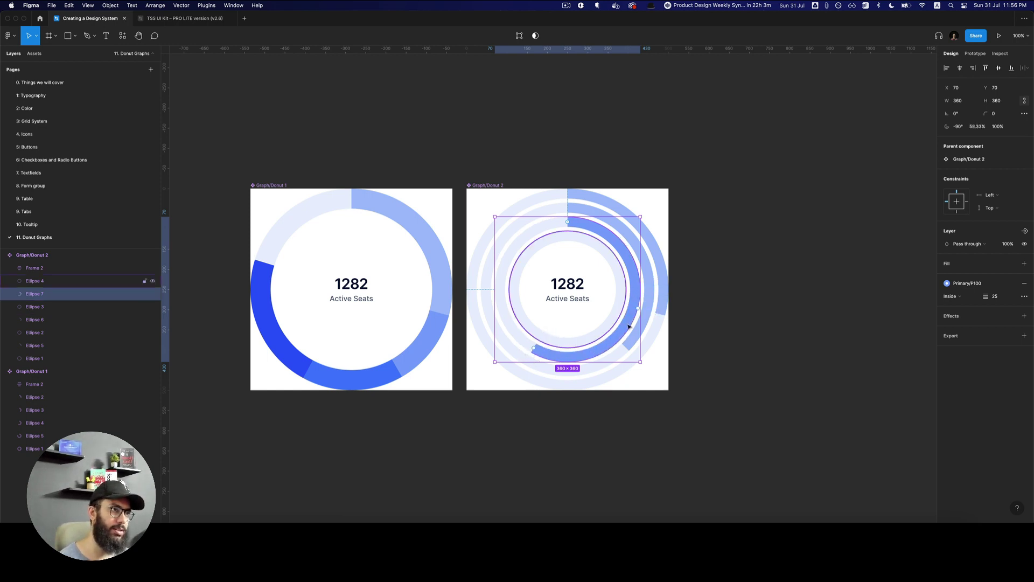
Step: Duplicate the innermost 290 × 290 ring and apply the Primary/P200 stroke style to the copy
{"action": "key", "text": "Escape"}
{"action": "left_click", "coordinate": [623, 290]}
{"action": "key", "text": "super+d"}
{"action": "left_click_drag", "start_coordinate": [622, 289], "coordinate": [622, 292]}
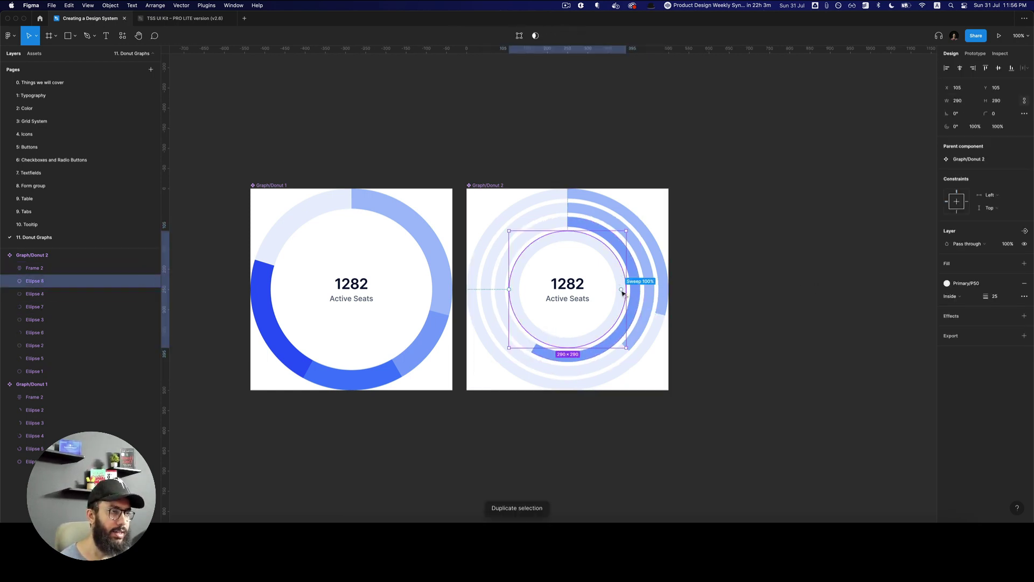
{"action": "left_click", "coordinate": [965, 283]}
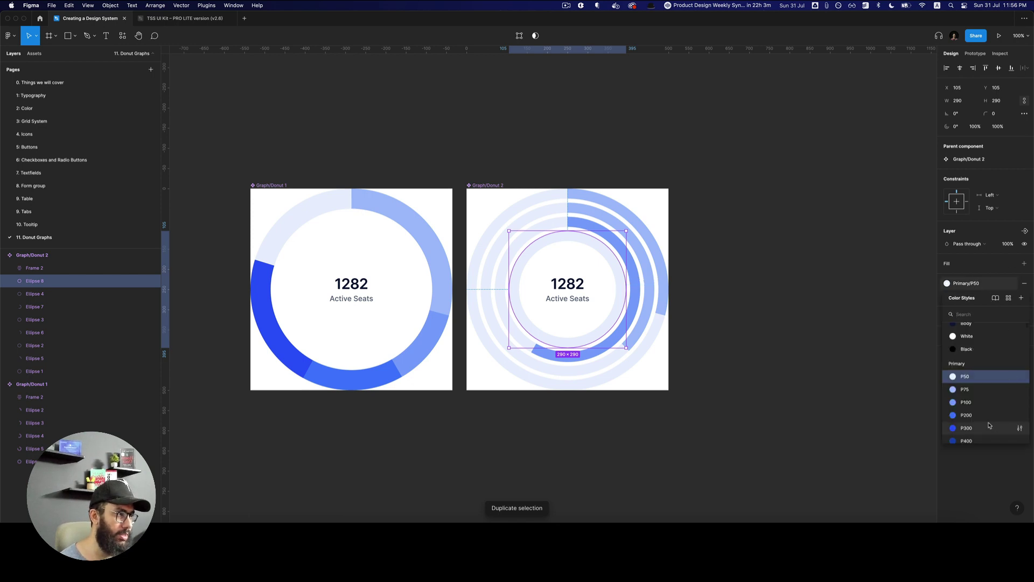
{"action": "left_click", "coordinate": [964, 428]}
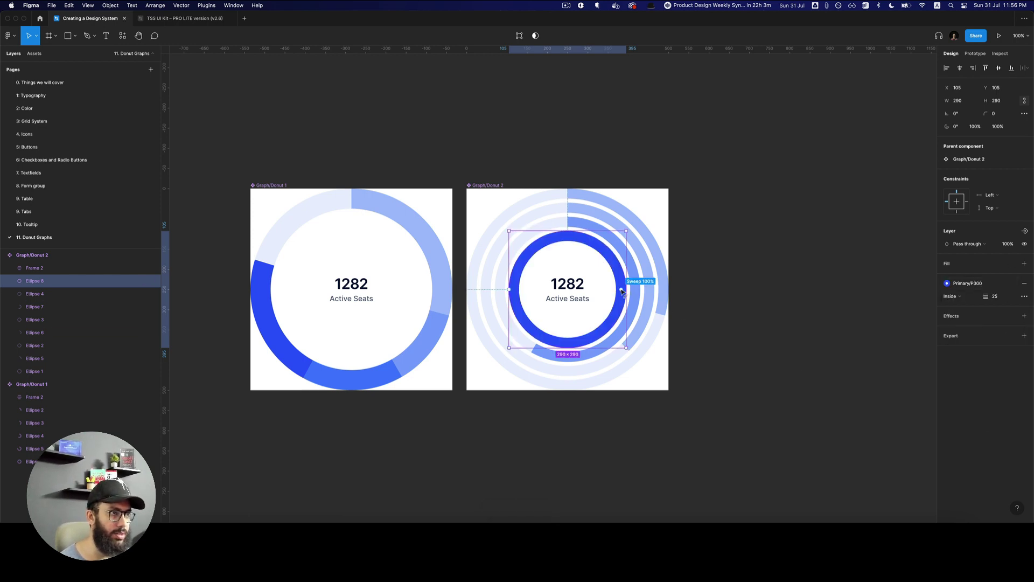
{"action": "left_click", "coordinate": [965, 282]}
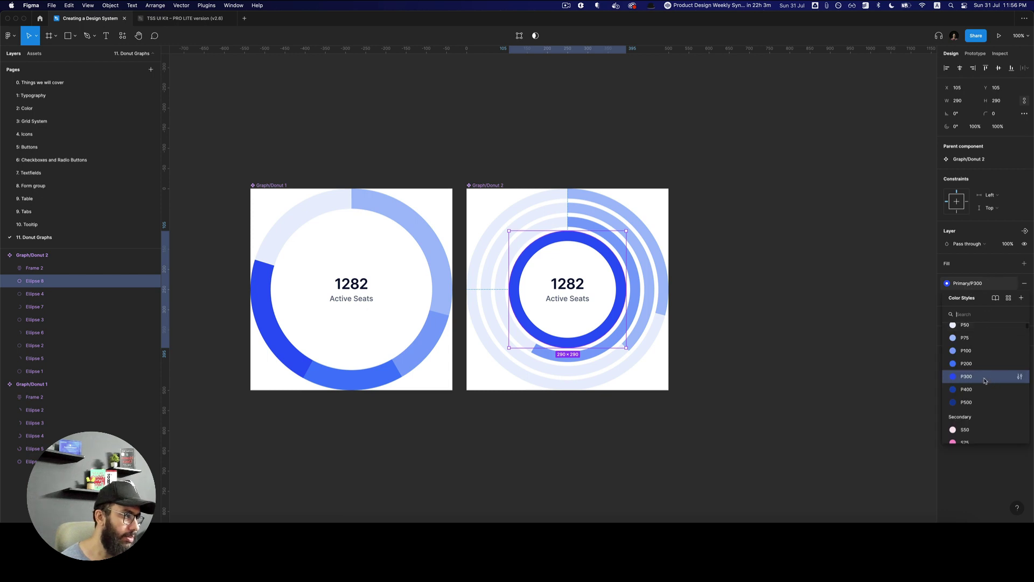
{"action": "left_click", "coordinate": [980, 364]}
Step: Check Graph/Donut 1's segment shades, and recolor the 430 × 430 arc Primary/P100 and the 360 × 360 arc Primary/P200
{"action": "left_click", "coordinate": [286, 354]}
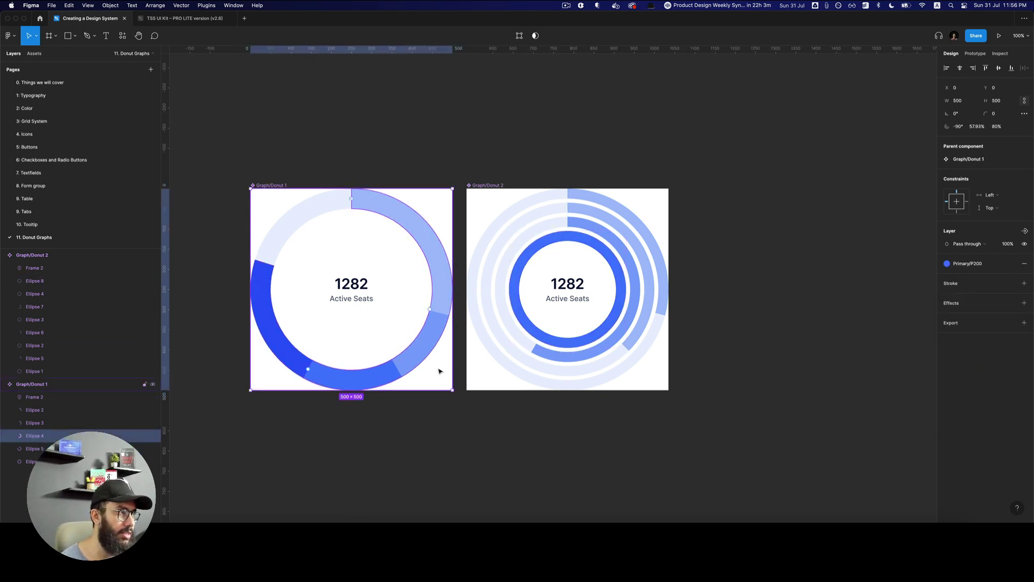
{"action": "left_click", "coordinate": [426, 355]}
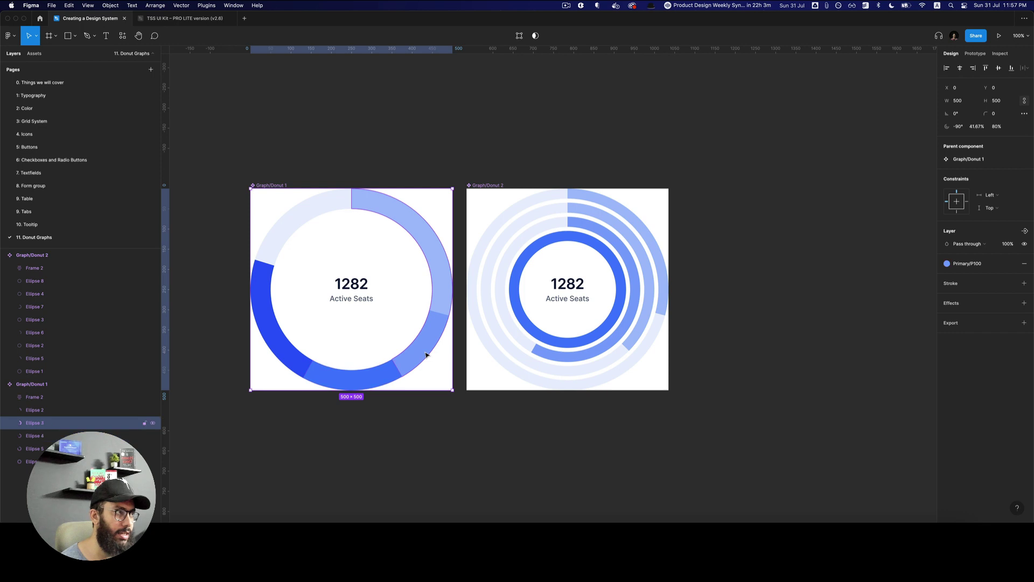
{"action": "left_click", "coordinate": [439, 263]}
{"action": "left_click", "coordinate": [747, 276]}
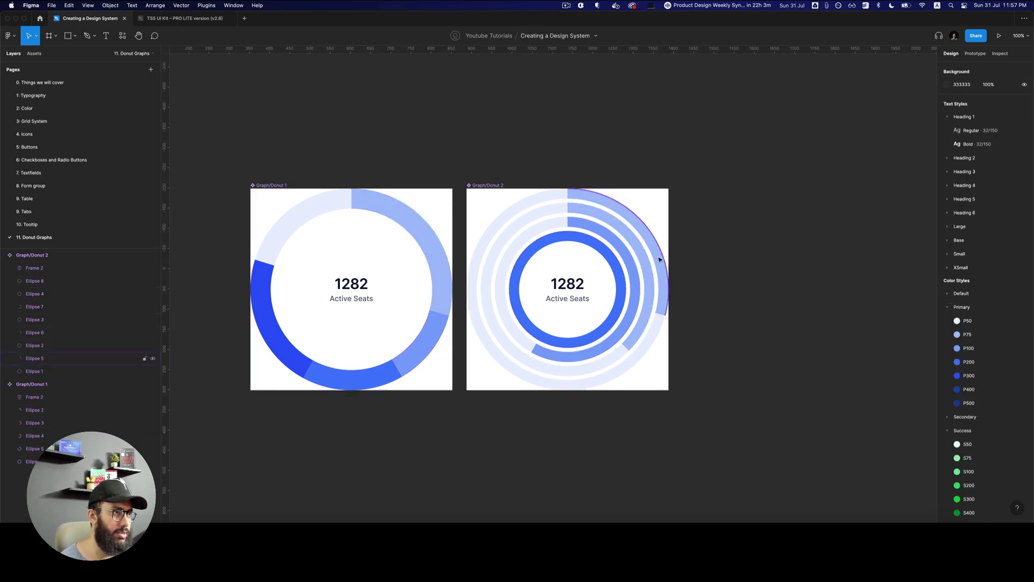
{"action": "left_click", "coordinate": [659, 260]}
{"action": "left_click", "coordinate": [650, 265]}
{"action": "left_click", "coordinate": [965, 283]}
{"action": "left_click", "coordinate": [966, 389]}
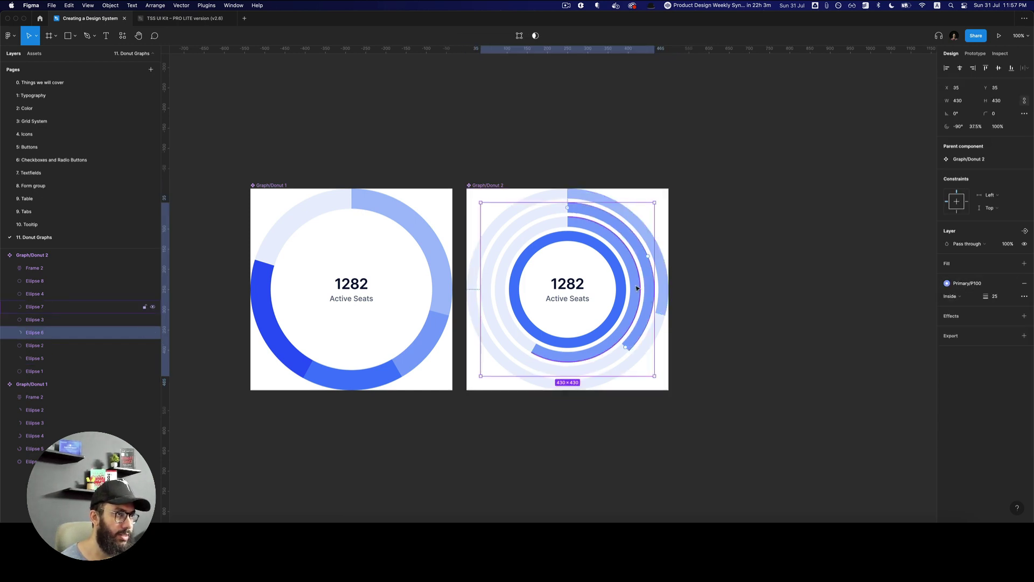
{"action": "left_click", "coordinate": [640, 289]}
{"action": "left_click", "coordinate": [967, 283]}
{"action": "left_click", "coordinate": [966, 389]}
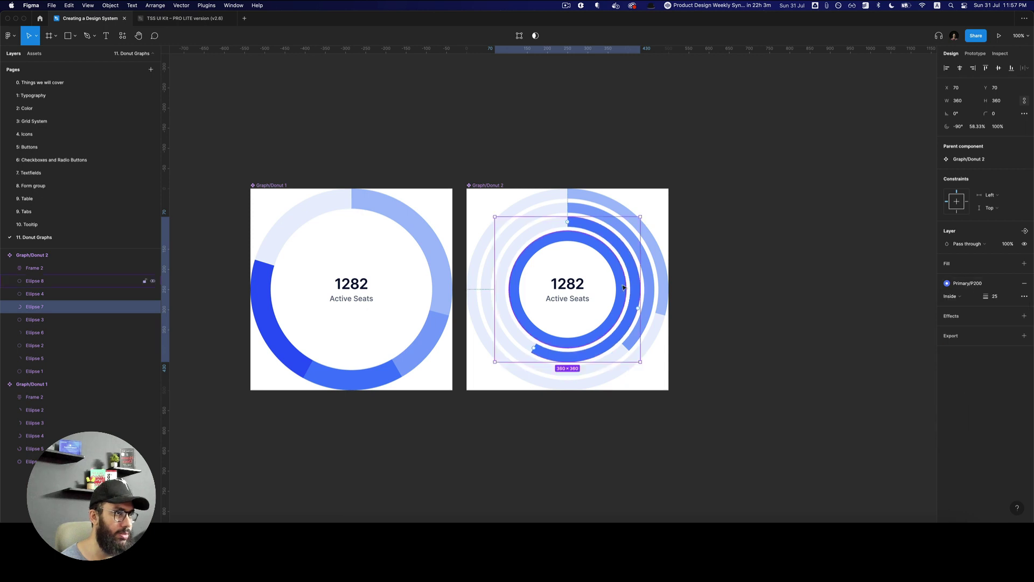
Step: Recolor the full innermost ring Primary/P300 and turn it into an arc starting at -90° with an 83.33% sweep
{"action": "left_click", "coordinate": [620, 290]}
{"action": "left_click", "coordinate": [972, 283]}
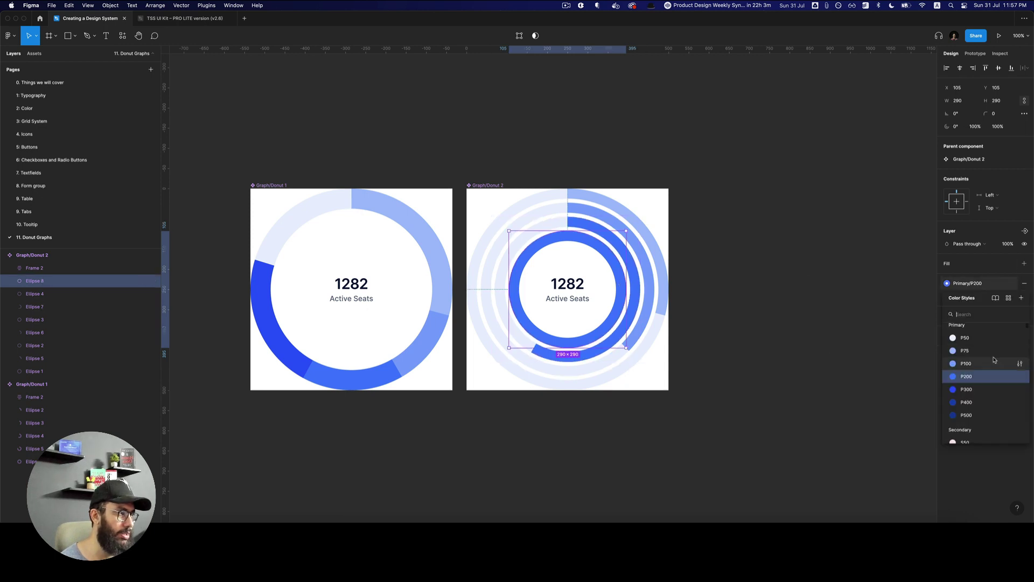
{"action": "left_click", "coordinate": [979, 392]}
{"action": "left_click_drag", "start_coordinate": [621, 291], "coordinate": [610, 264]}
{"action": "left_click_drag", "start_coordinate": [615, 318], "coordinate": [517, 264]}
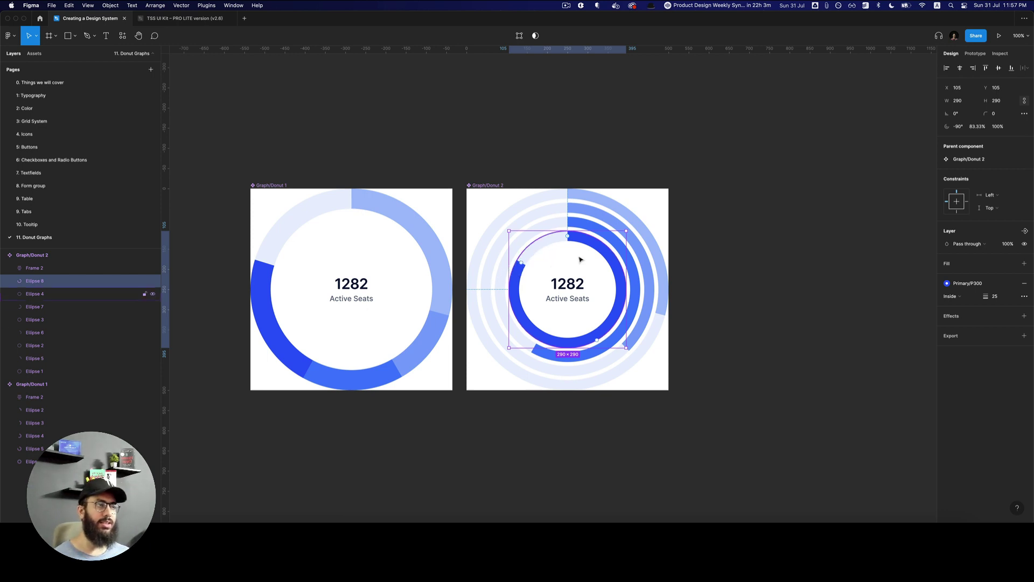
{"action": "left_click", "coordinate": [782, 248]}
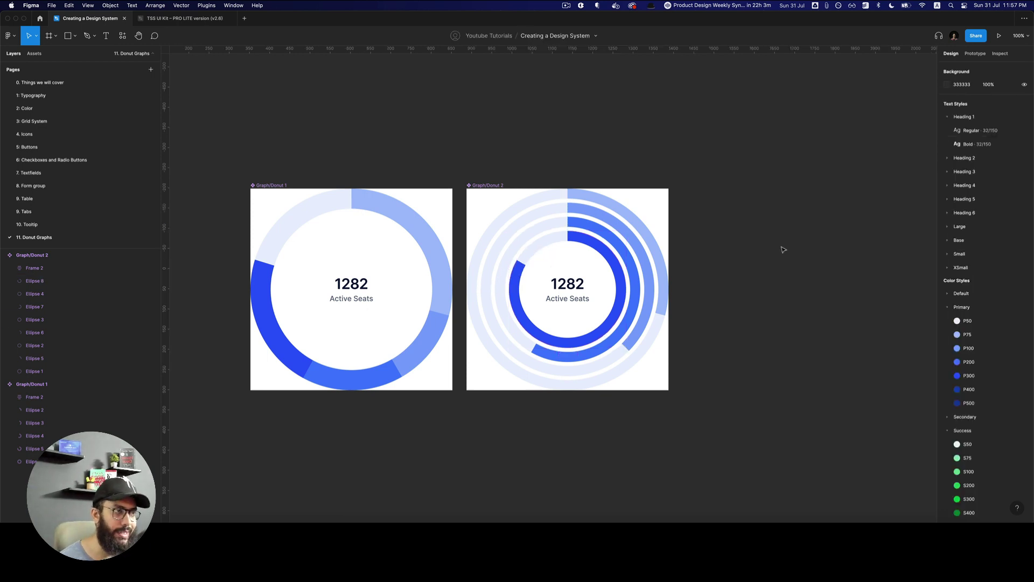
Step: Give all four colored progress arcs in Graph/Donut 2 Round stroke end points
{"action": "scroll", "coordinate": [700, 243], "scroll_direction": "up", "scroll_amount": 5}
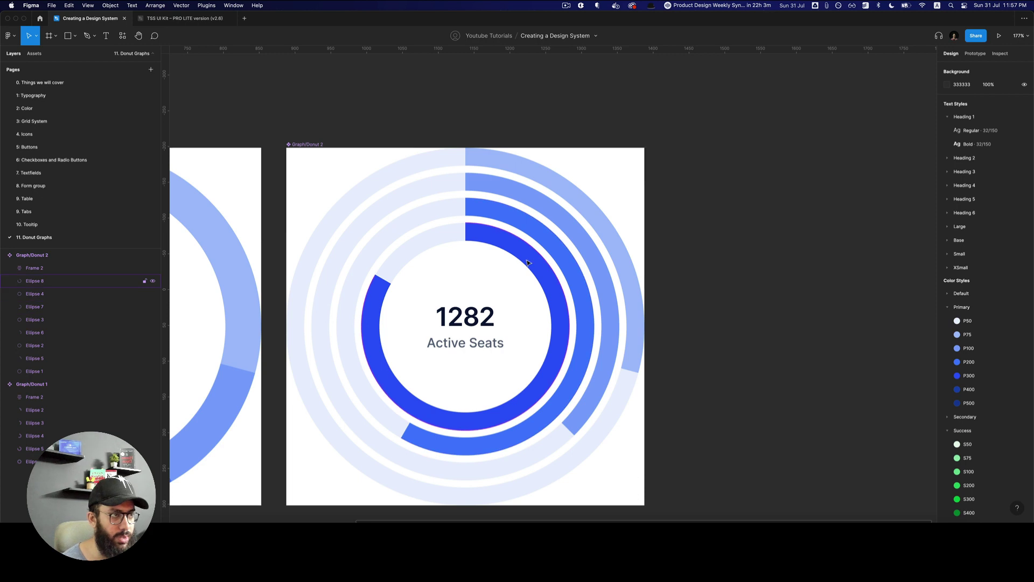
{"action": "left_click", "coordinate": [527, 262]}
{"action": "left_click", "coordinate": [555, 244], "text": "shift"}
{"action": "left_click", "coordinate": [555, 214], "text": "shift"}
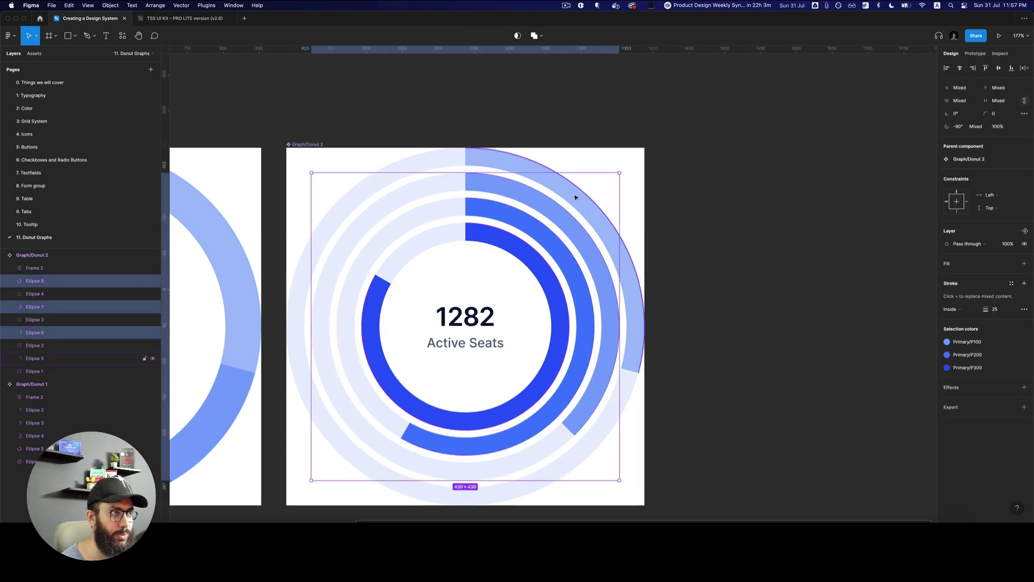
{"action": "left_click", "coordinate": [575, 197], "text": "shift"}
{"action": "left_click", "coordinate": [1025, 310]}
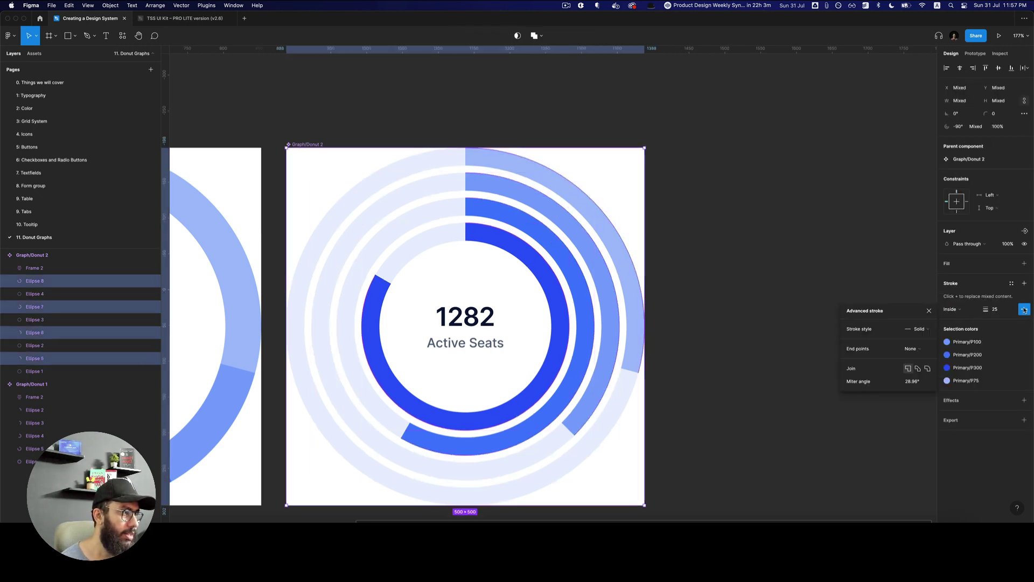
{"action": "left_click", "coordinate": [918, 350]}
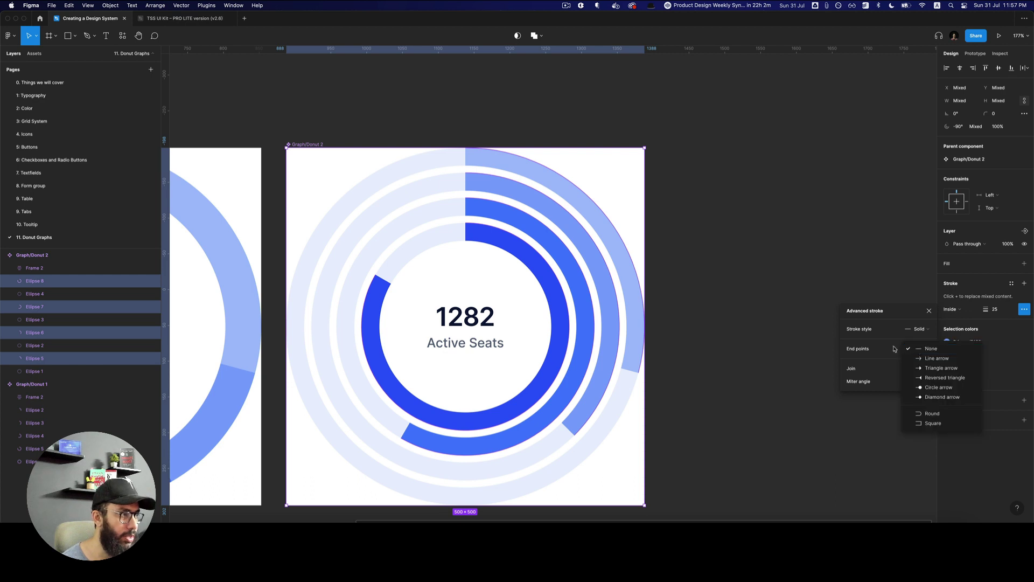
{"action": "left_click", "coordinate": [937, 414]}
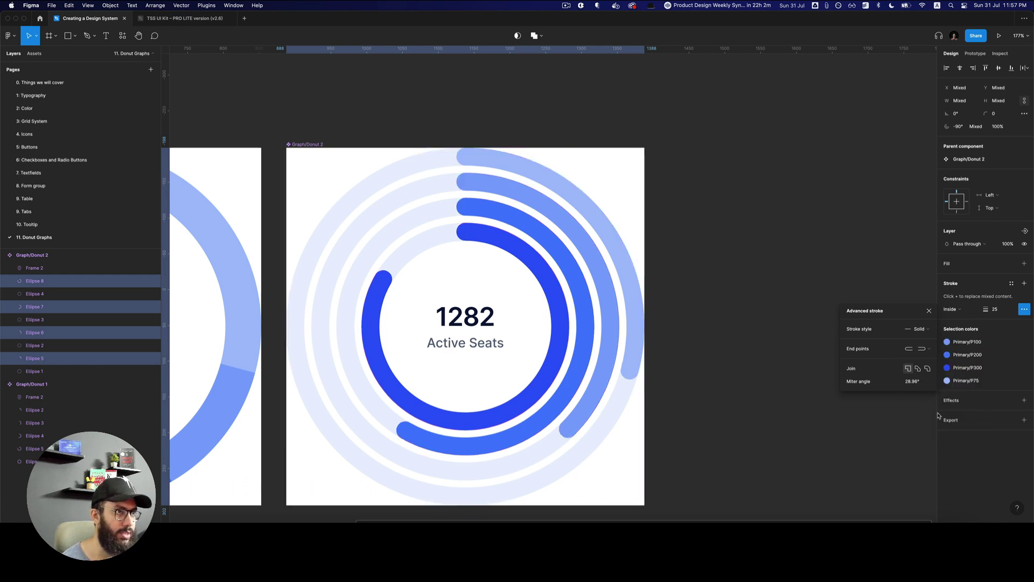
{"action": "left_click", "coordinate": [771, 248]}
{"action": "key", "text": "shift+0"}
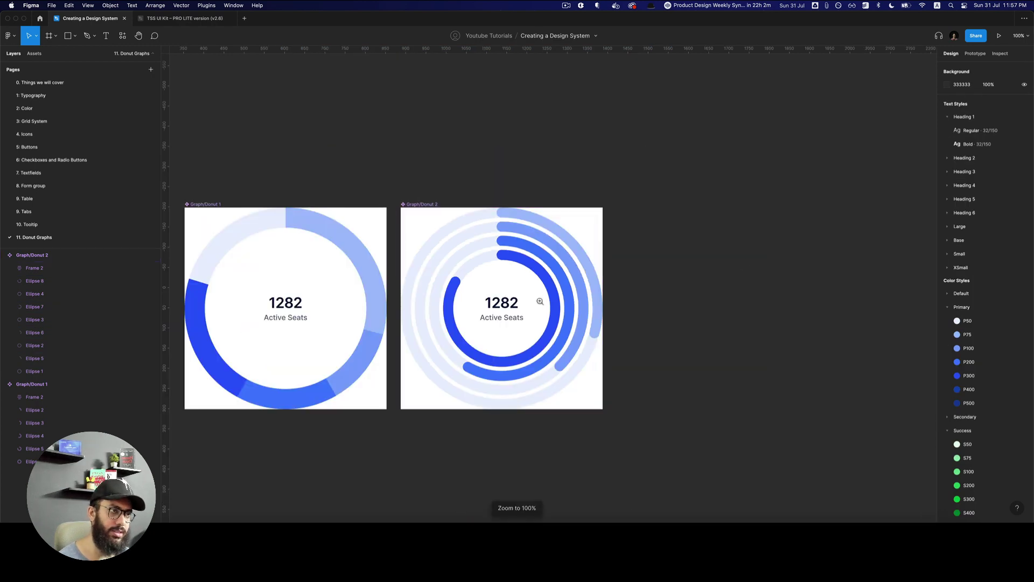
{"action": "scroll", "coordinate": [542, 300], "scroll_direction": "up", "scroll_amount": 5}
{"action": "left_click", "coordinate": [563, 302]}
{"action": "scroll", "coordinate": [566, 302], "scroll_direction": "down", "scroll_amount": 5}
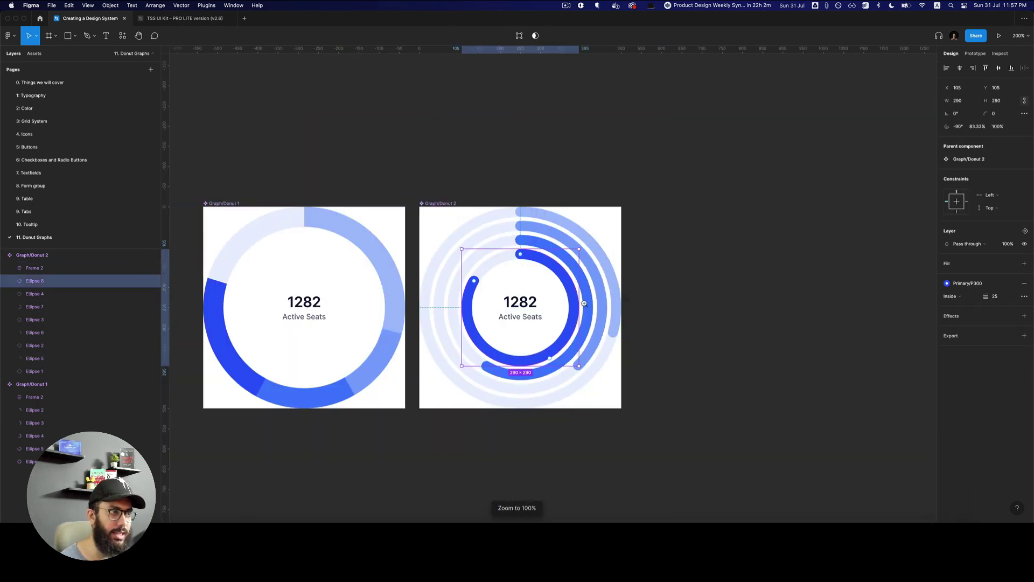
{"action": "left_click", "coordinate": [650, 326]}
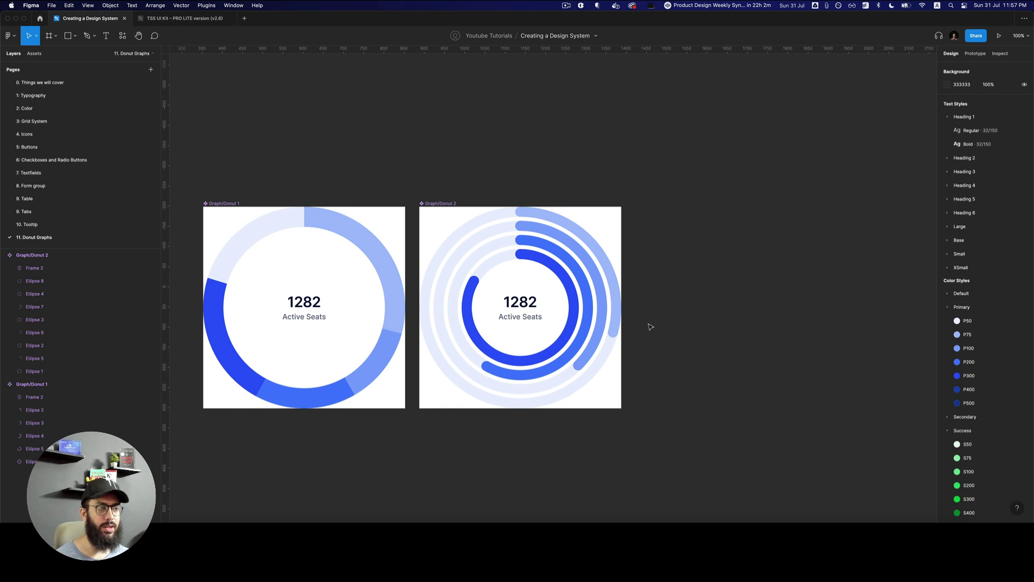
{"action": "scroll", "coordinate": [650, 327], "scroll_direction": "left", "scroll_amount": 3}
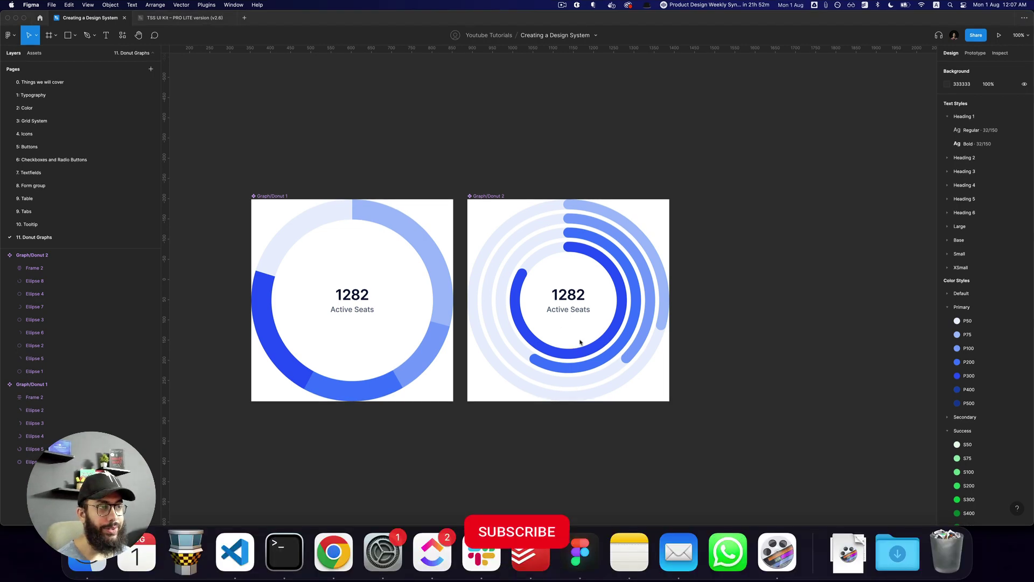
Step: Move Graph/Donut 2 directly below Graph/Donut 1, at X 353 and Y 360, and widen Graph/Donut 1's frame to 910 × 500
{"action": "left_click", "coordinate": [483, 196]}
{"action": "left_click_drag", "start_coordinate": [484, 196], "coordinate": [330, 291]}
{"action": "scroll", "coordinate": [331, 290], "scroll_direction": "up", "scroll_amount": 2}
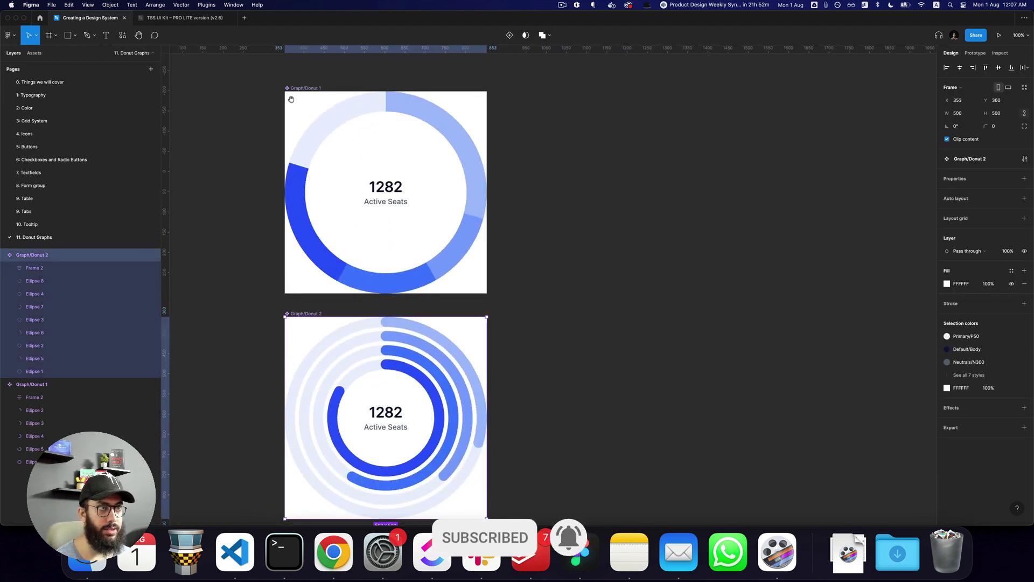
{"action": "left_click", "coordinate": [333, 99]}
{"action": "left_click_drag", "start_coordinate": [487, 171], "coordinate": [652, 171]}
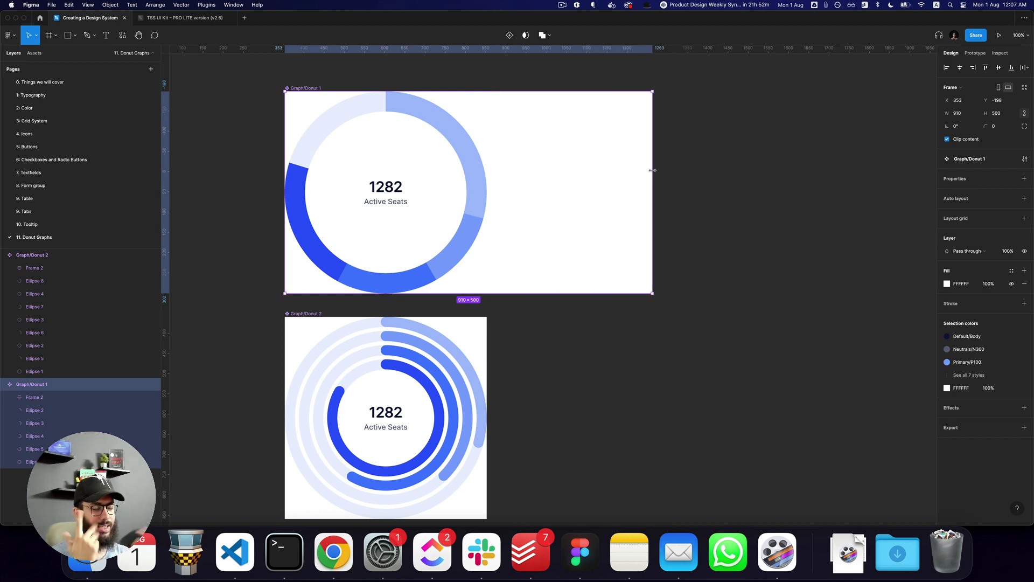
Step: Draw a 20 × 20 circle in the blank area beside Graph/Donut 1's ring and fill it with Primary/P75
{"action": "key", "text": "o"}
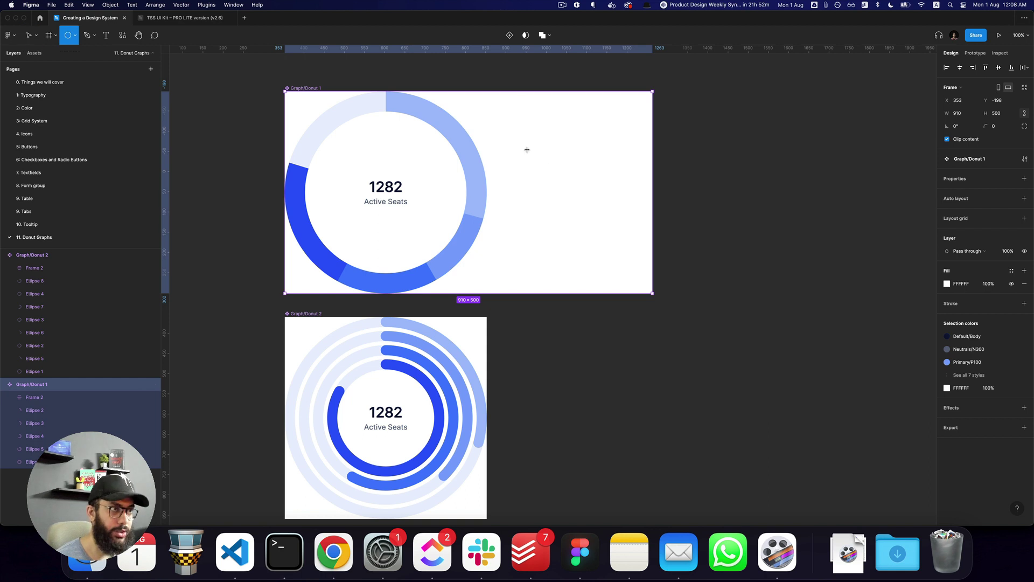
{"action": "left_click_drag", "start_coordinate": [520, 121], "coordinate": [530, 130]}
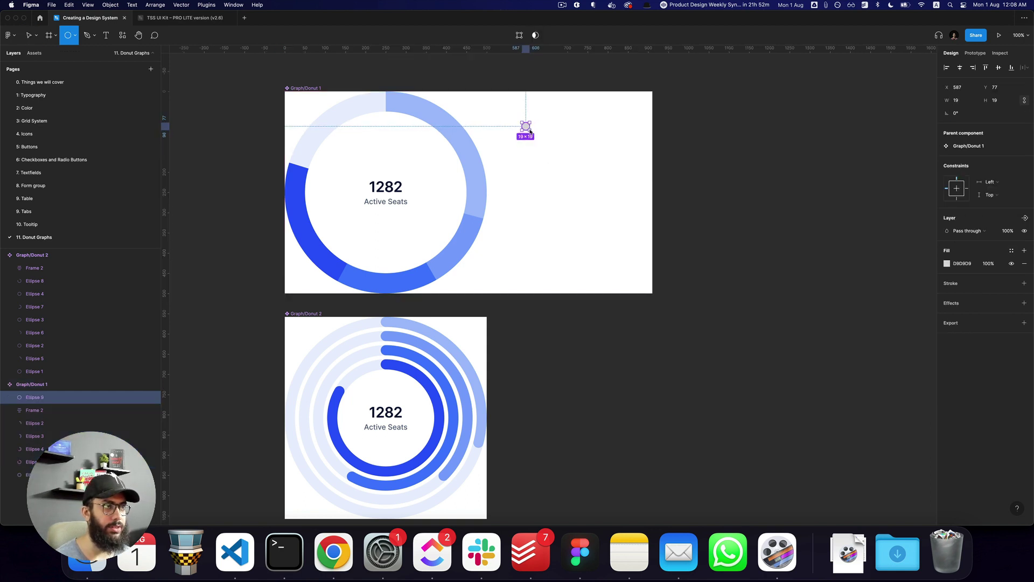
{"action": "key", "text": "i"}
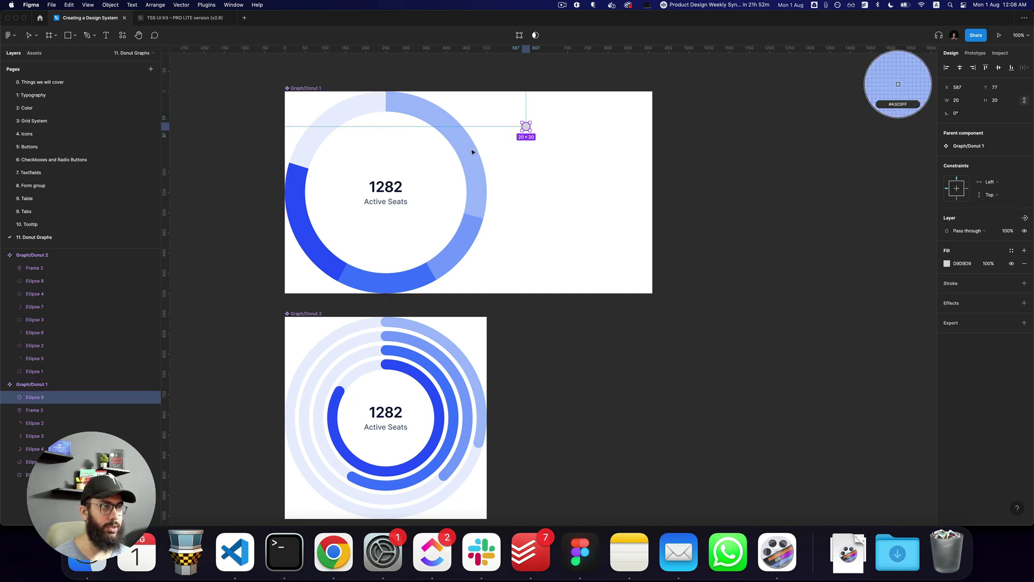
{"action": "key", "text": "Escape"}
{"action": "left_click", "coordinate": [473, 148]}
{"action": "left_click_drag", "start_coordinate": [581, 146], "coordinate": [522, 116]}
{"action": "key", "text": "super+z"}
{"action": "left_click", "coordinate": [526, 127]}
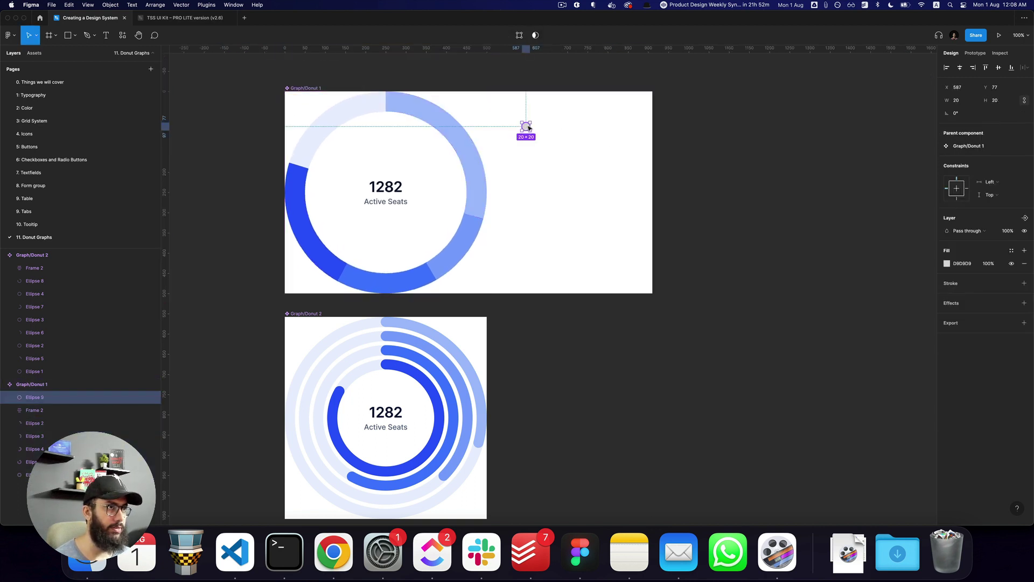
{"action": "left_click", "coordinate": [1011, 250]}
{"action": "left_click", "coordinate": [970, 383]}
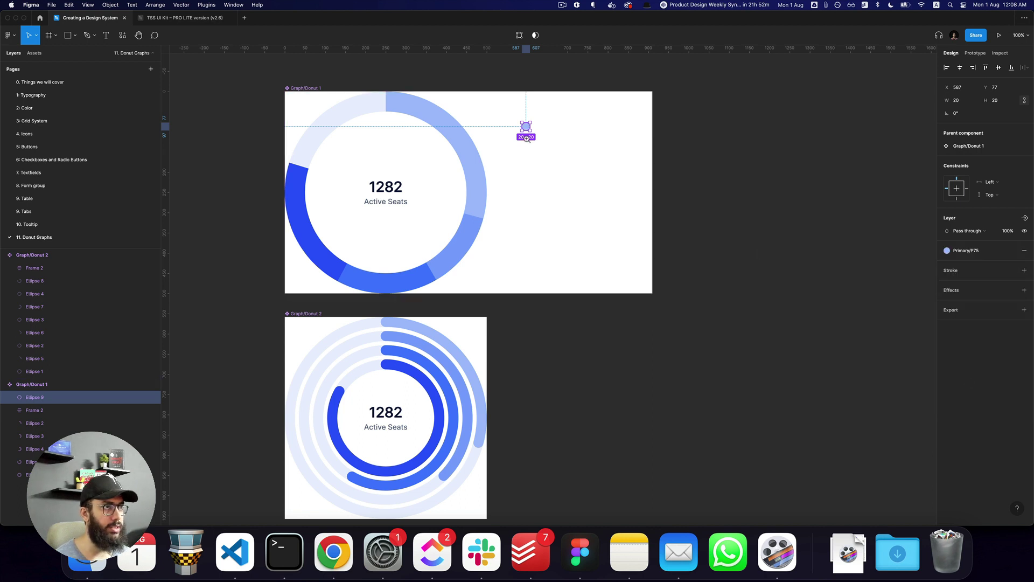
Step: Add a "First value" text beside the small circle and give it the Text lg/Medium style
{"action": "scroll", "coordinate": [526, 139], "scroll_direction": "up", "scroll_amount": 5}
{"action": "key", "text": "t"}
{"action": "left_click", "coordinate": [568, 111]}
{"action": "type", "text": "First value"}
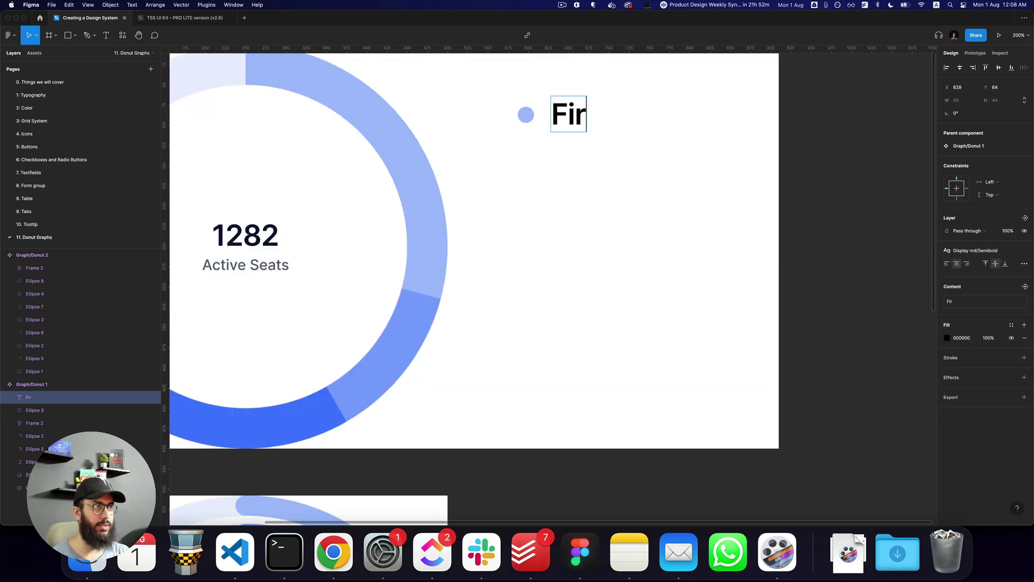
{"action": "key", "text": "Escape"}
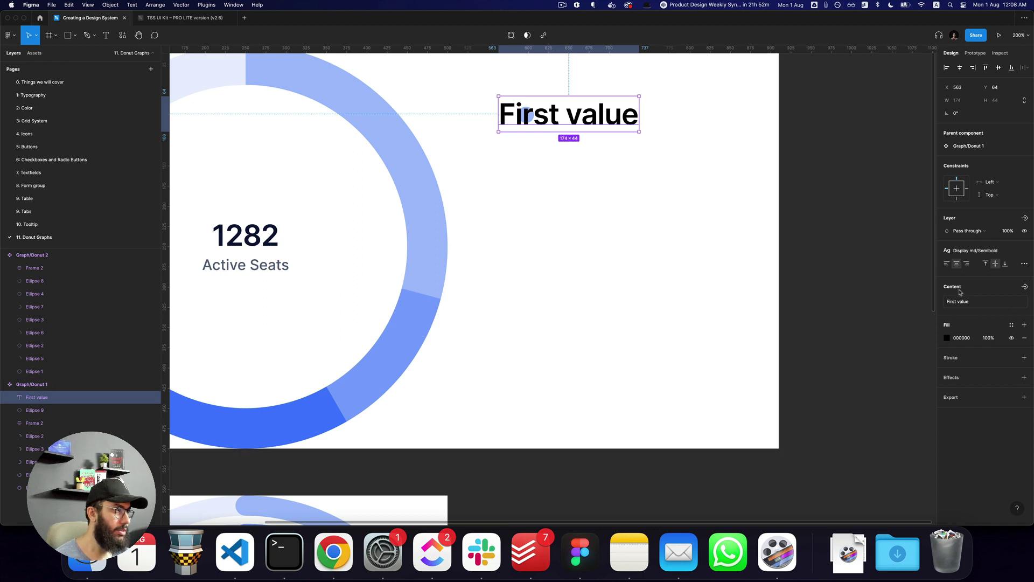
{"action": "left_click", "coordinate": [976, 250]}
{"action": "scroll", "coordinate": [994, 344], "scroll_direction": "down", "scroll_amount": 5}
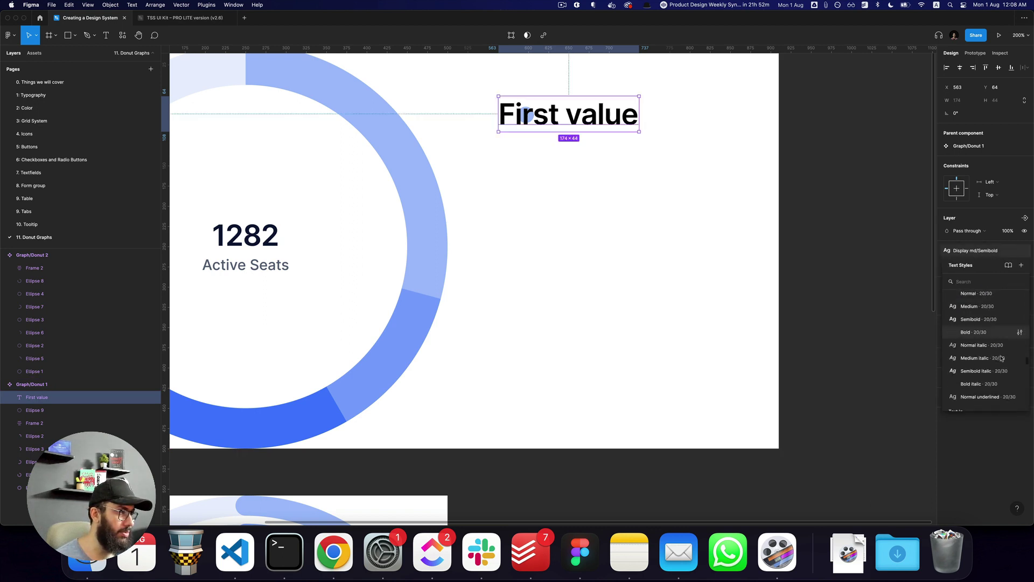
{"action": "left_click", "coordinate": [976, 375]}
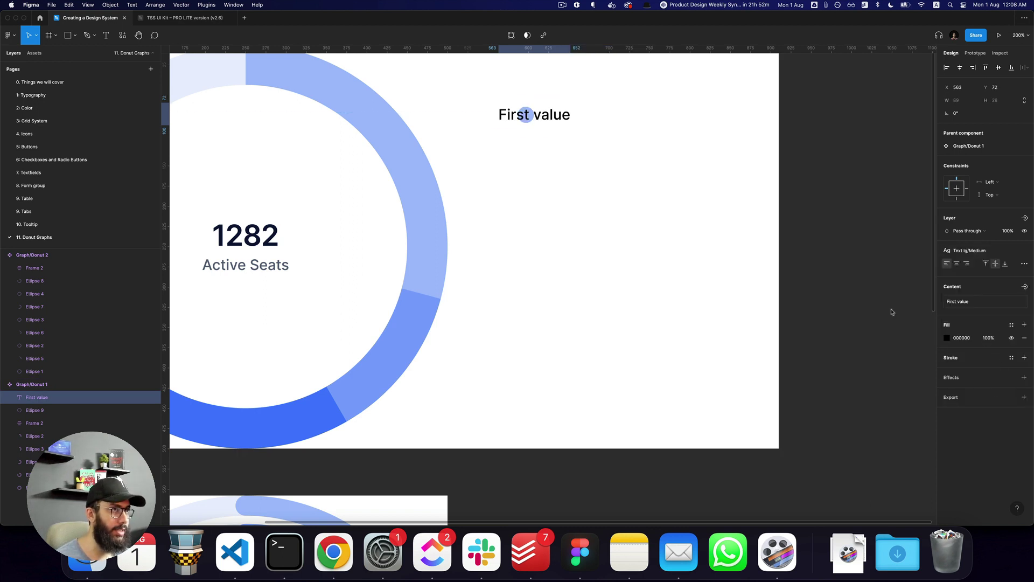
Step: Turn the circle and First value text into an auto-layout row and stack it with a duplicate in a vertical auto layout
{"action": "left_click_drag", "start_coordinate": [544, 120], "coordinate": [584, 140]}
{"action": "left_click", "coordinate": [526, 114], "text": "shift"}
{"action": "key", "text": "shift+a"}
{"action": "key", "text": "super+minus"}
{"action": "left_click", "coordinate": [585, 121], "text": "shift"}
{"action": "key", "text": "shift+a"}
{"action": "key", "text": "Escape"}
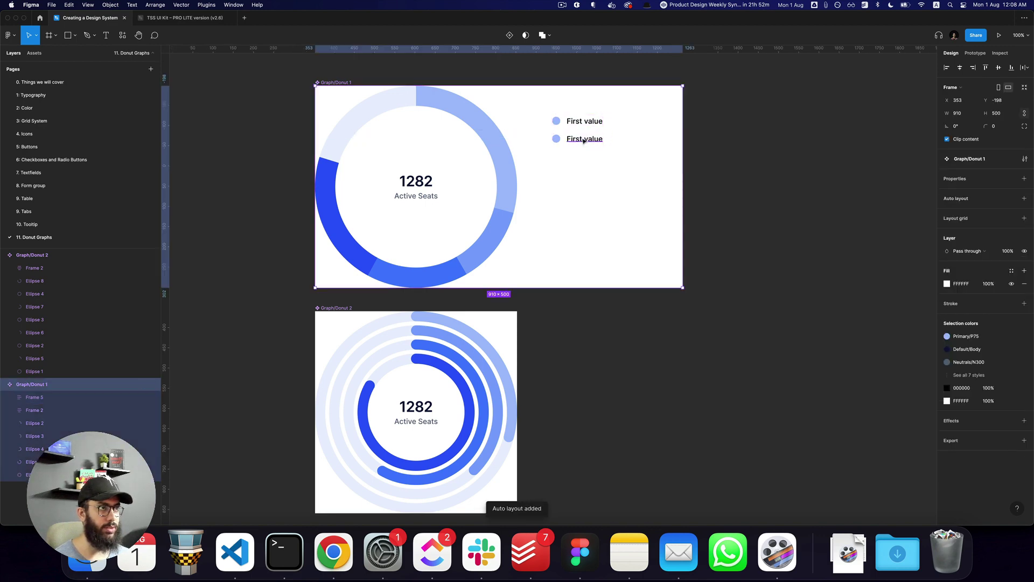
Step: Change the duplicated row's text to "Second value"
{"action": "double_click", "coordinate": [584, 140]}
{"action": "type", "text": "Second value"}
{"action": "key", "text": "Escape"}
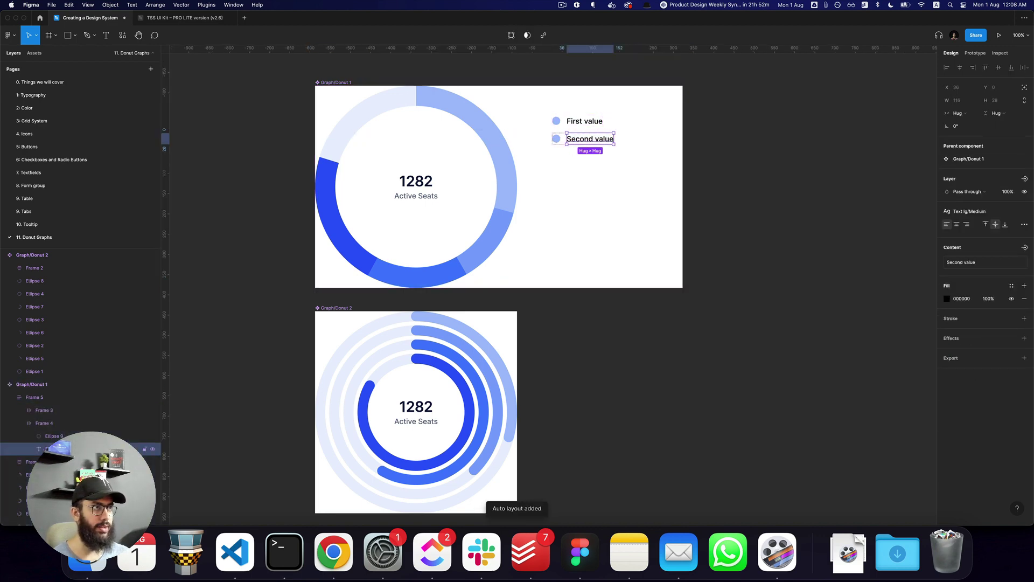
Step: Duplicate the Second value row twice inside the list to make four rows
{"action": "left_click", "coordinate": [598, 144]}
{"action": "double_click", "coordinate": [598, 140]}
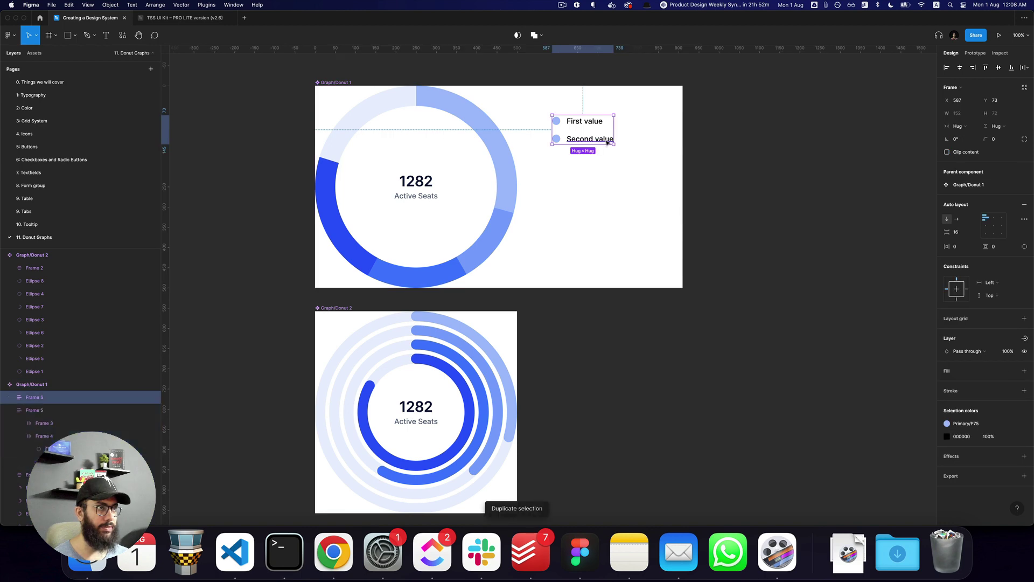
{"action": "key", "text": "super+d"}
{"action": "key", "text": "super+d"}
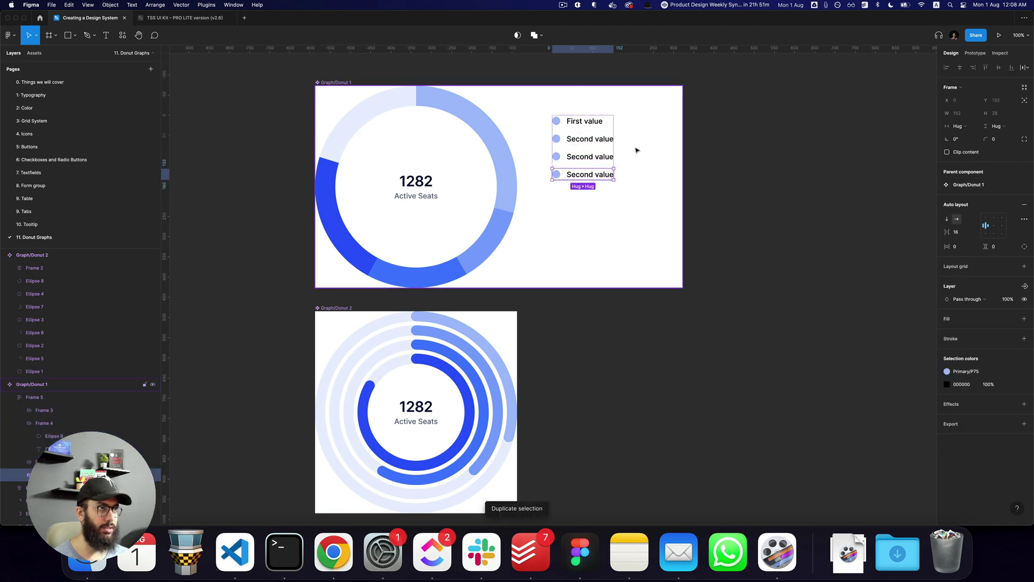
Step: Change the texts of the two new rows to "Third value" and "Fourth value"
{"action": "double_click", "coordinate": [578, 157]}
{"action": "double_click", "coordinate": [579, 157]}
{"action": "type", "text": "Third"}
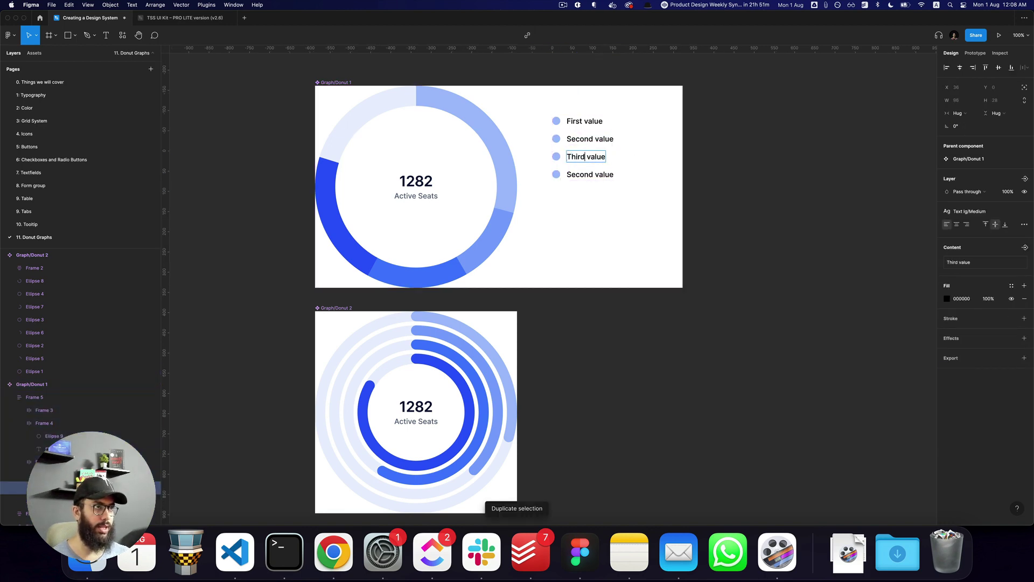
{"action": "double_click", "coordinate": [578, 174]}
{"action": "type", "text": "Fourth"}
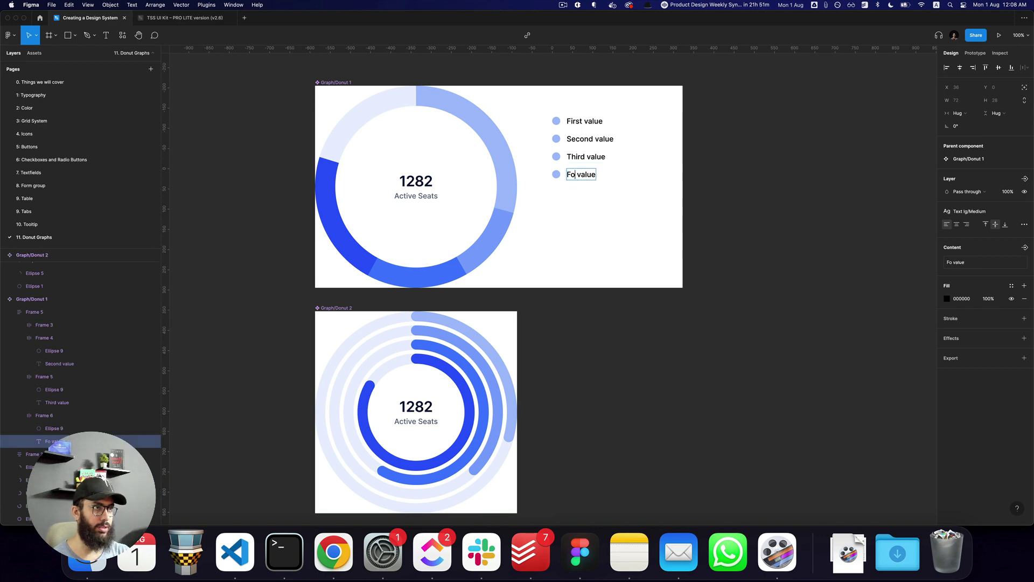
{"action": "key", "text": "Escape"}
{"action": "left_click", "coordinate": [729, 194]}
Step: Move the four-row value list to X 548, Y 170 so it sits vertically centered beside the donut
{"action": "scroll", "coordinate": [684, 229], "scroll_direction": "up", "scroll_amount": 2}
{"action": "scroll", "coordinate": [684, 229], "scroll_direction": "up", "scroll_amount": 2}
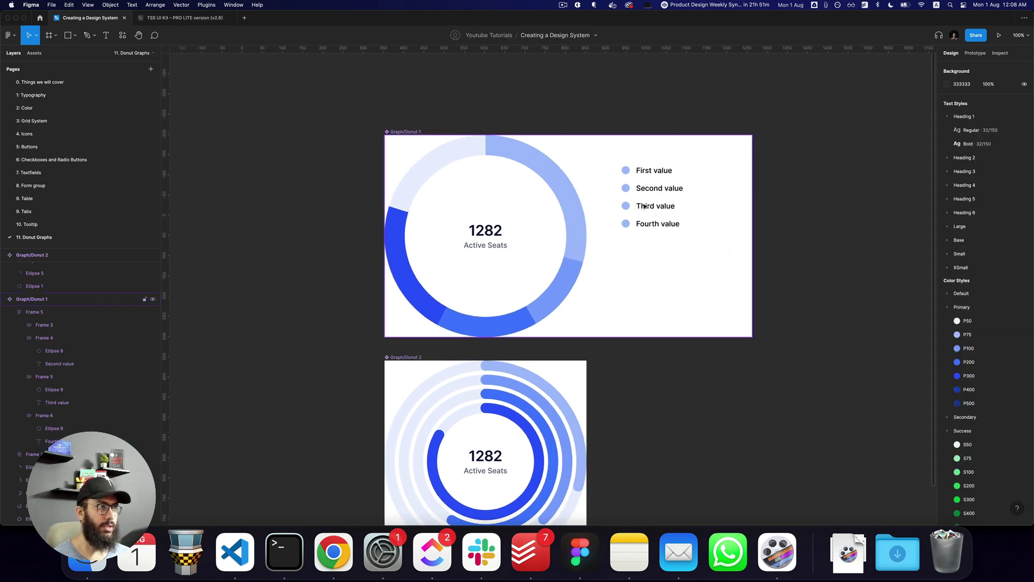
{"action": "left_click", "coordinate": [642, 212]}
{"action": "left_click_drag", "start_coordinate": [642, 212], "coordinate": [644, 244]}
{"action": "key", "text": "alt"}
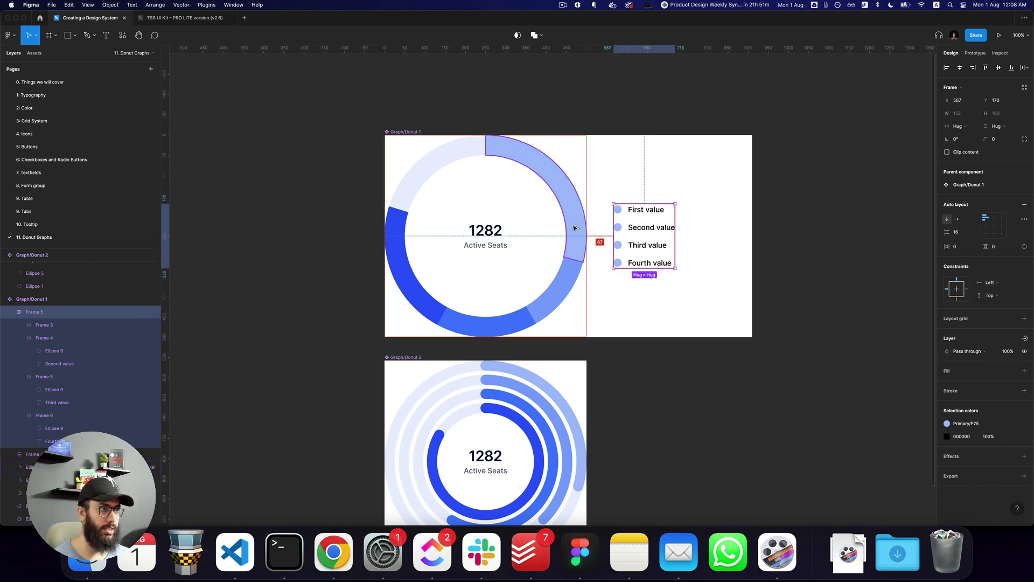
{"action": "key", "text": "shift+Left"}
{"action": "key", "text": "shift+Left"}
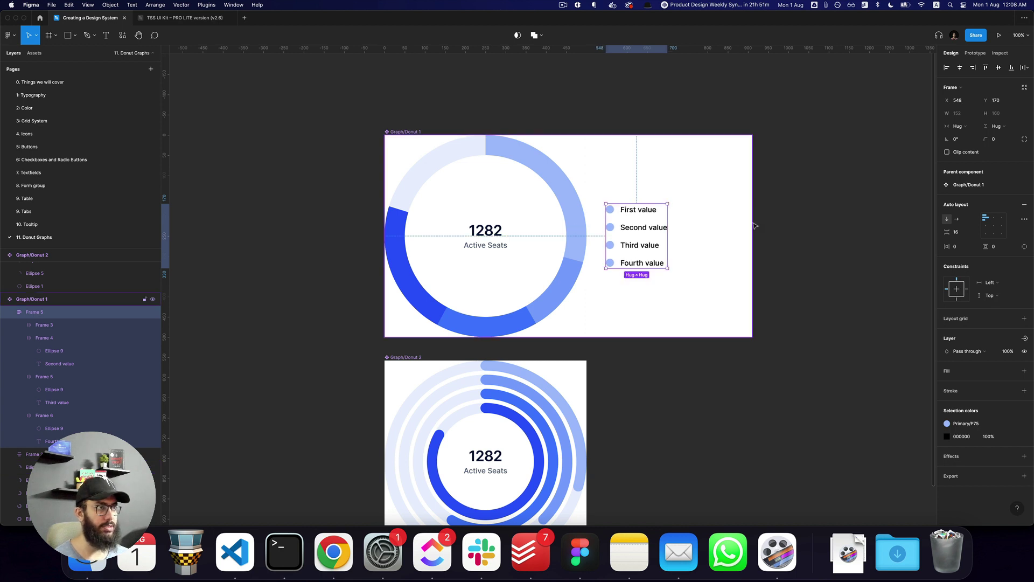
Step: Narrow Graph/Donut 1's frame to 801 × 500 and try auto layout on it, undoing the auto layout
{"action": "left_click", "coordinate": [463, 143]}
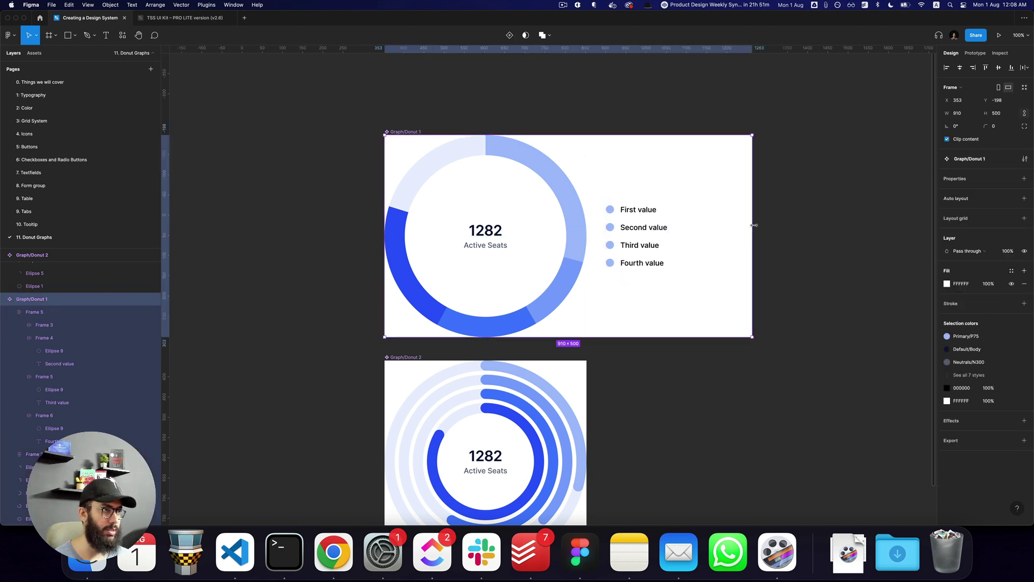
{"action": "left_click_drag", "start_coordinate": [753, 225], "coordinate": [708, 225]}
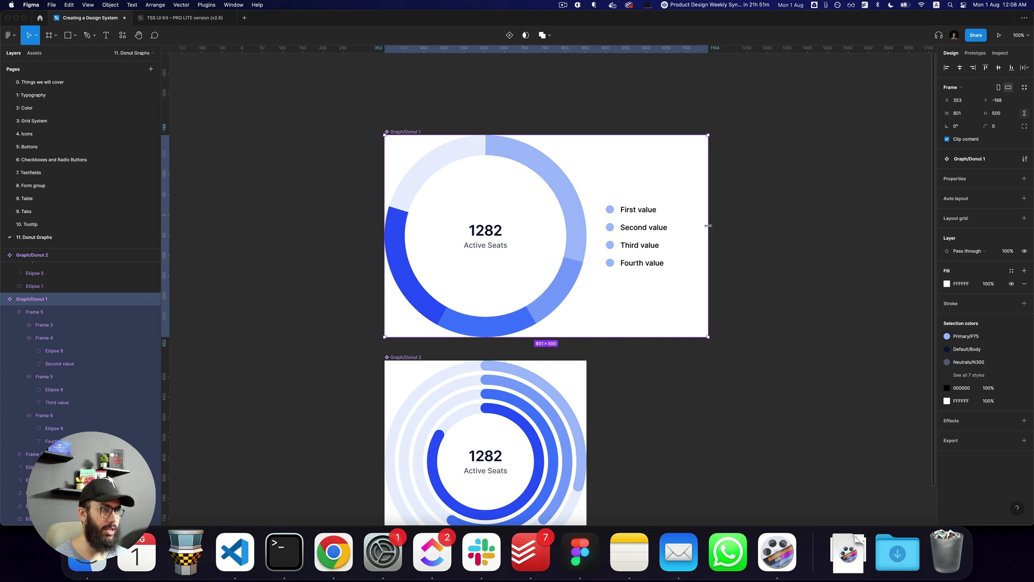
{"action": "key", "text": "shift+a"}
{"action": "key", "text": "super+z"}
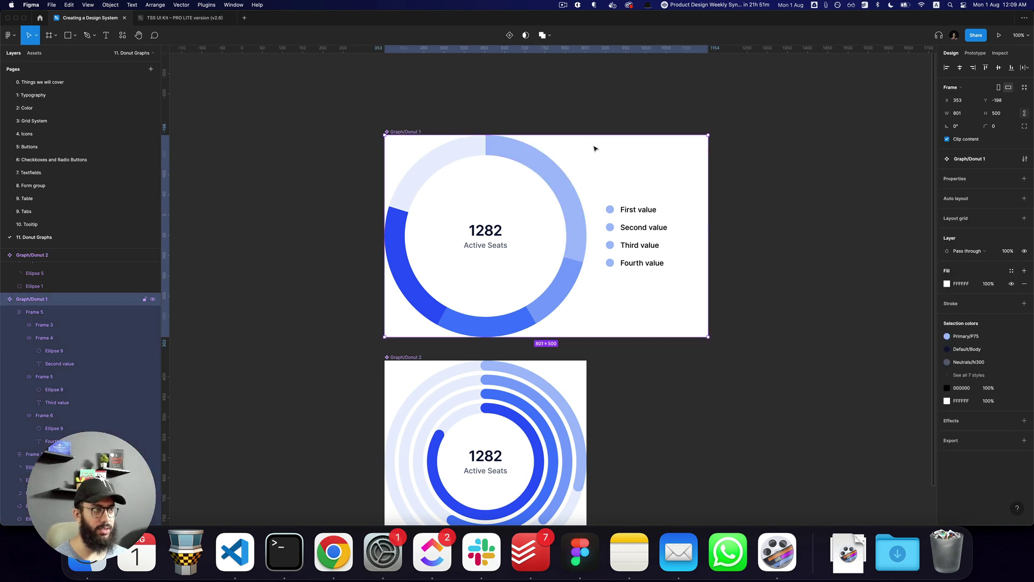
Step: Collapse the layer tree and rename the frame holding the four value rows as Labels
{"action": "double_click", "coordinate": [421, 182]}
{"action": "left_click", "coordinate": [621, 212]}
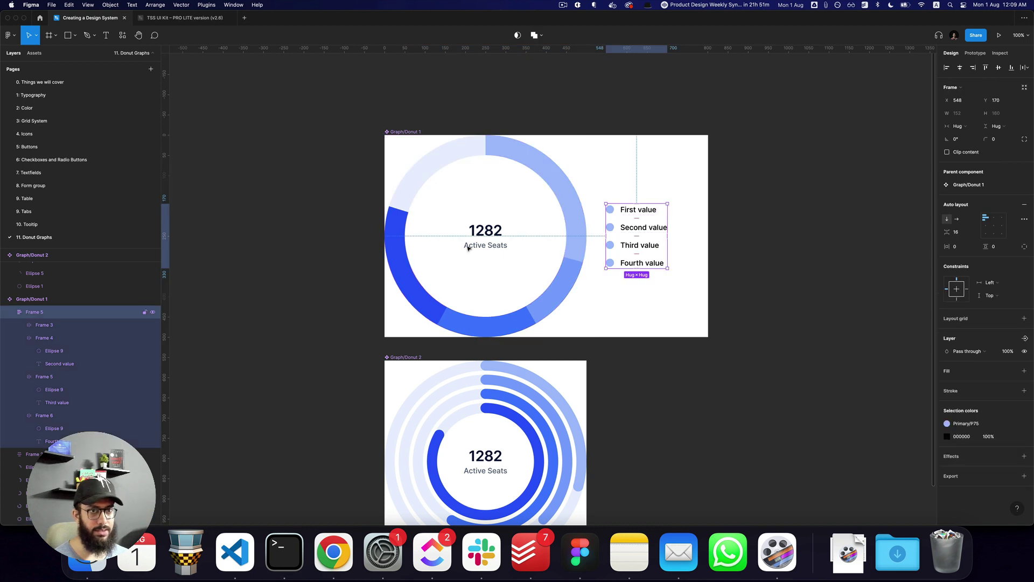
{"action": "key", "text": "alt+l"}
{"action": "key", "text": "super+r"}
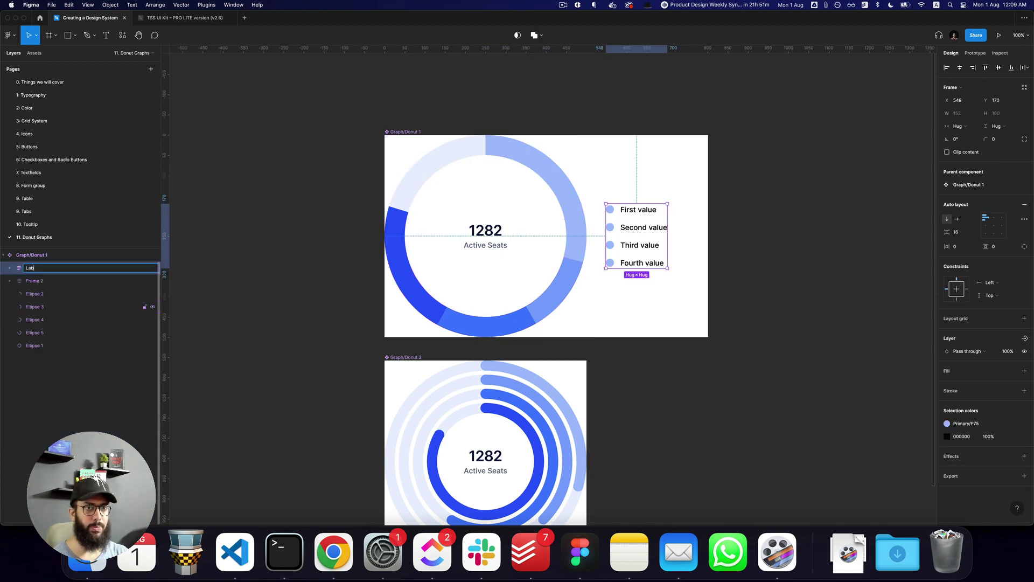
{"action": "key", "text": "Return"}
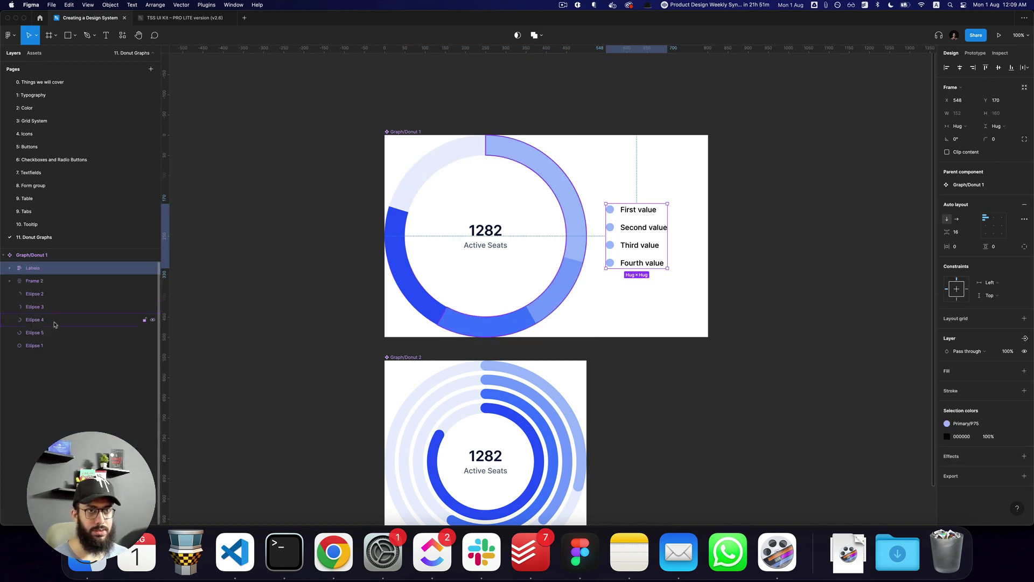
Step: Wrap Graph/Donut 1's center text frame and all its ellipses in a single frame, separate from Labels
{"action": "key", "text": "Tab"}
{"action": "left_click", "coordinate": [57, 348], "text": "shift"}
{"action": "key", "text": "super+alt+g"}
{"action": "key", "text": "super+r"}
{"action": "key", "text": "Return"}
Step: Apply auto layout to Graph/Donut 1 and test it by retyping the first label, undoing the test text
{"action": "left_click", "coordinate": [404, 131]}
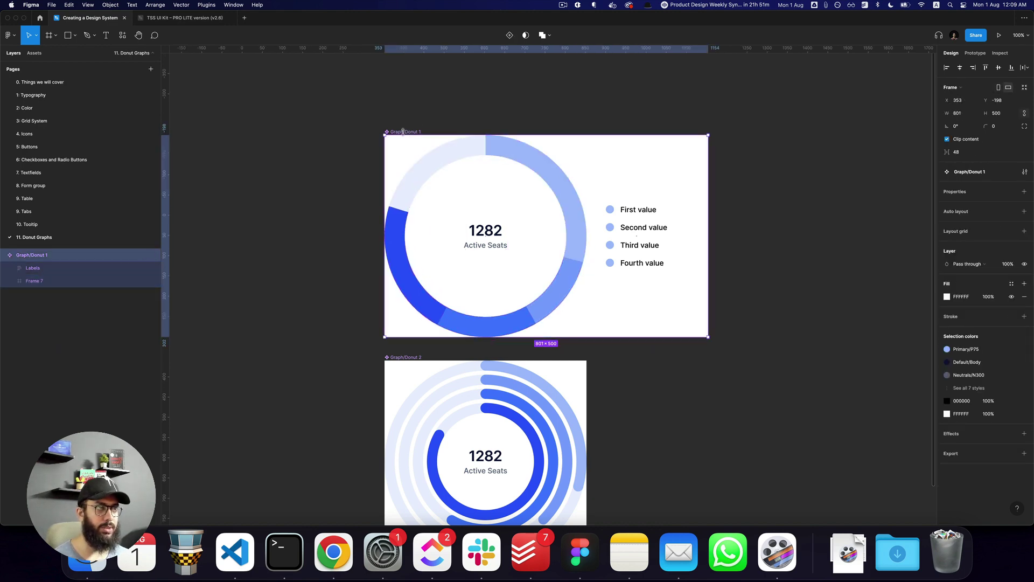
{"action": "key", "text": "shift+a"}
{"action": "double_click", "coordinate": [648, 214]}
{"action": "type", "text": "asdsaddasasdasdsasda"}
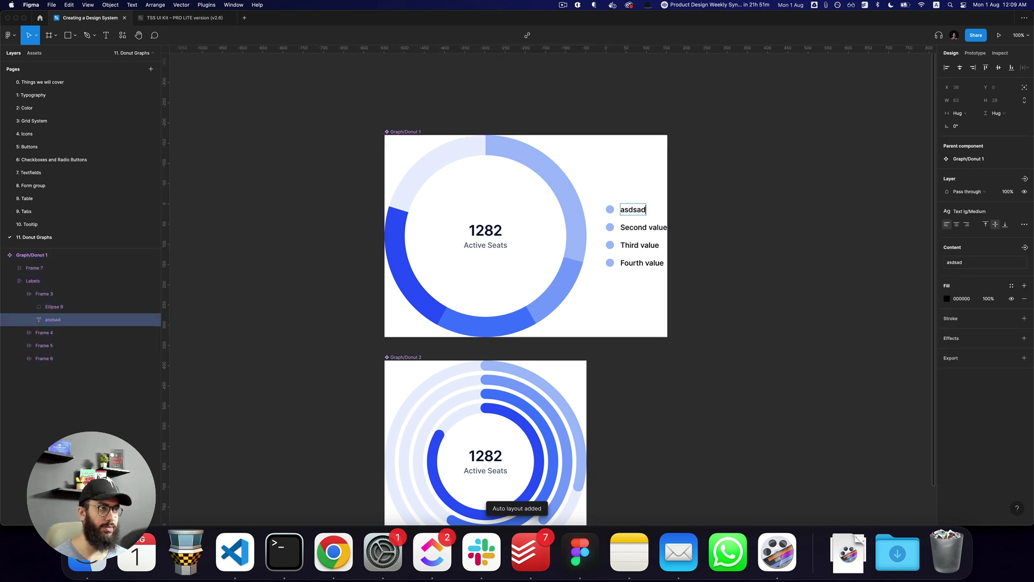
{"action": "key", "text": "super+z"}
{"action": "left_click", "coordinate": [757, 212]}
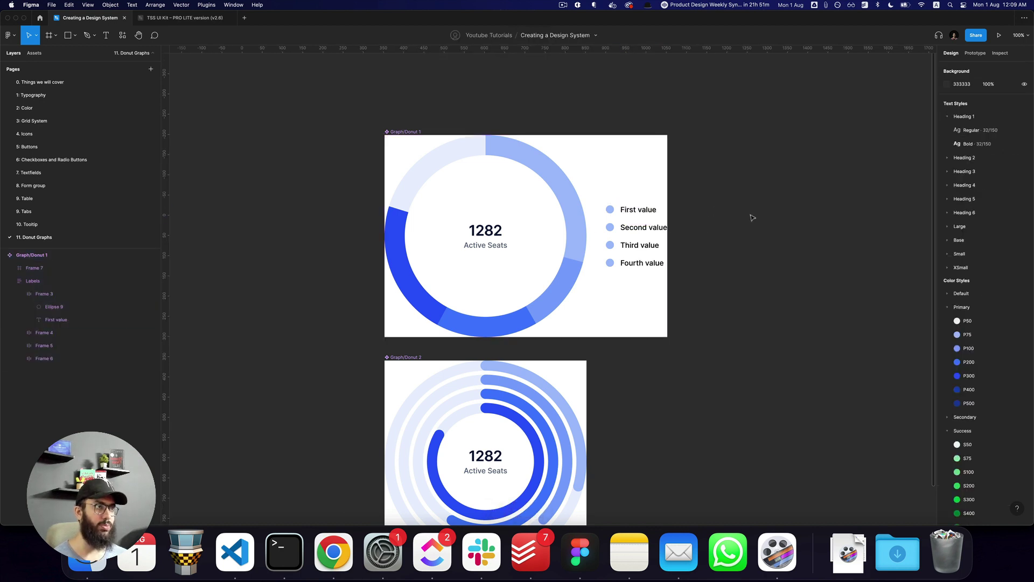
Step: Copy the Labels list from Graph/Donut 1
{"action": "left_click", "coordinate": [654, 237]}
{"action": "scroll", "coordinate": [655, 240], "scroll_direction": "up", "scroll_amount": 2}
{"action": "scroll", "coordinate": [655, 240], "scroll_direction": "left", "scroll_amount": 2}
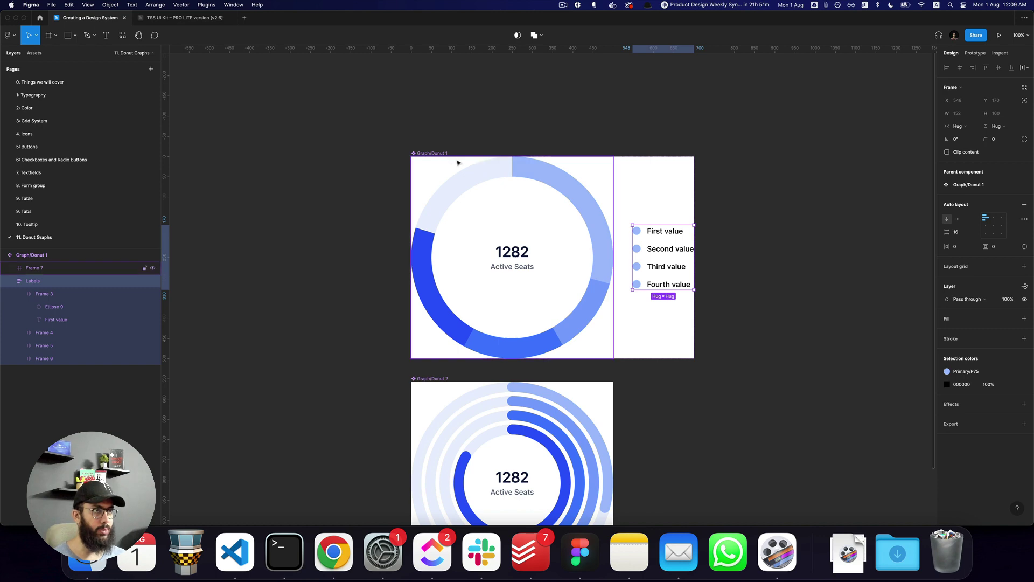
Step: Wrap all of Graph/Donut 2's rings and center text in one frame named Graph
{"action": "scroll", "coordinate": [722, 246], "scroll_direction": "down", "scroll_amount": 3}
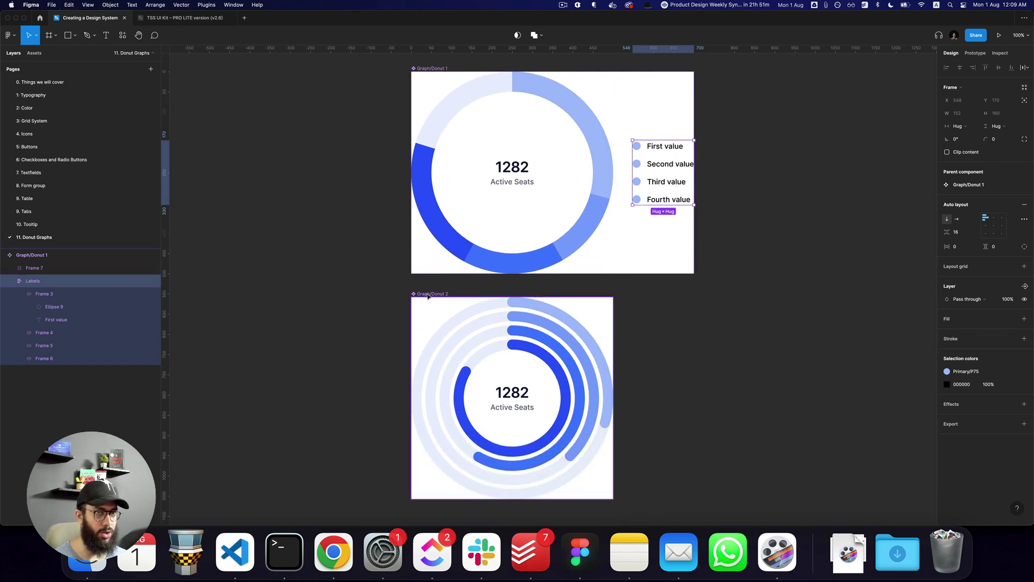
{"action": "left_click", "coordinate": [427, 296]}
{"action": "key", "text": "super+alt+g"}
{"action": "key", "text": "super+r"}
{"action": "type", "text": "Geah"}
{"action": "key", "text": "BackSpace"}
{"action": "type", "text": "ph"}
{"action": "key", "text": "Return"}
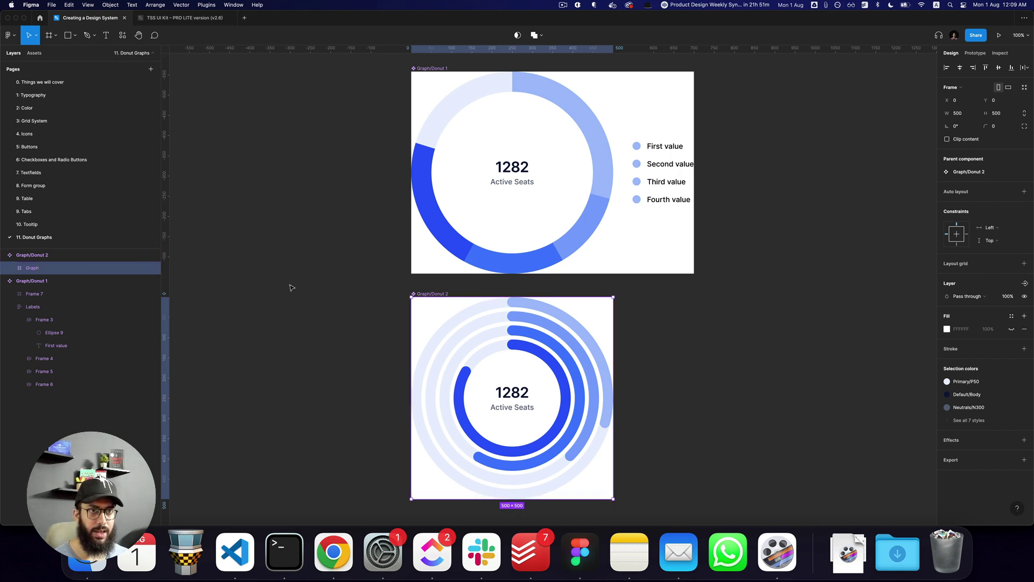
Step: Apply auto layout to Graph/Donut 2 and paste the Labels list into it
{"action": "left_click", "coordinate": [79, 257]}
{"action": "key", "text": "shift+a"}
{"action": "key", "text": "super+v"}
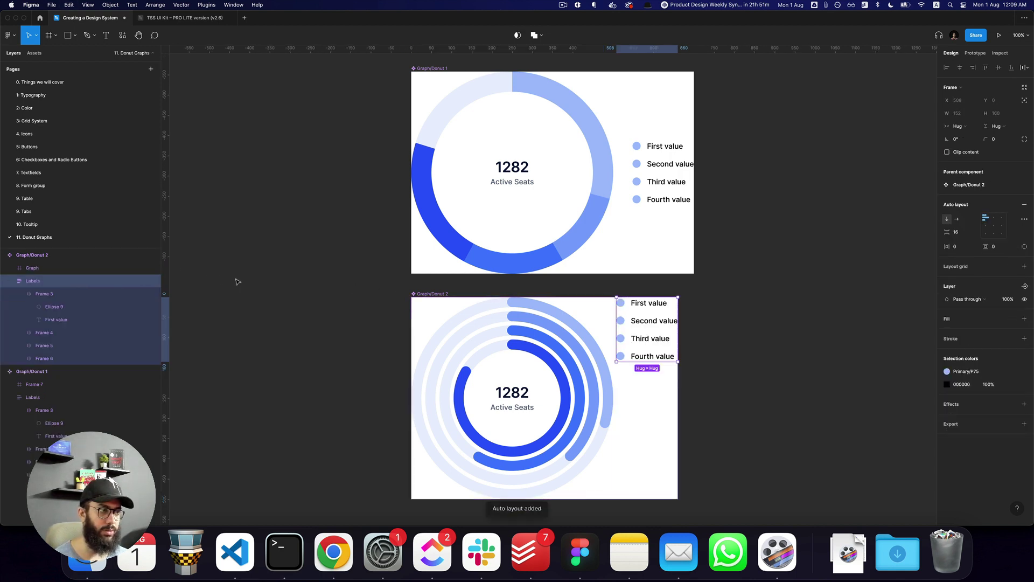
Step: Align Graph/Donut 2's contents to the vertical center and set its auto-layout spacing to 48
{"action": "key", "text": "Escape"}
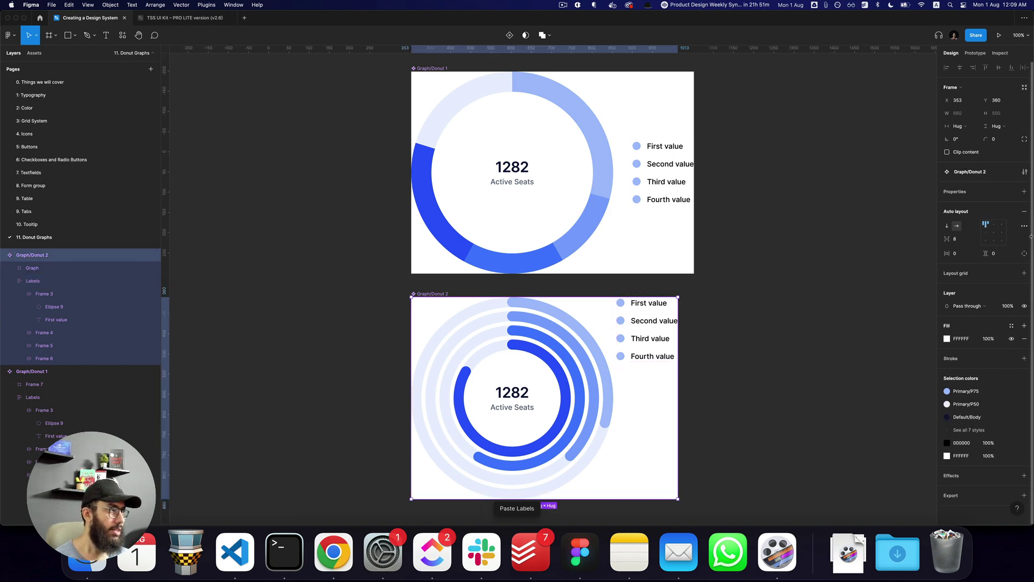
{"action": "left_click", "coordinate": [985, 232]}
{"action": "left_click", "coordinate": [957, 239]}
{"action": "type", "text": "48"}
{"action": "key", "text": "Return"}
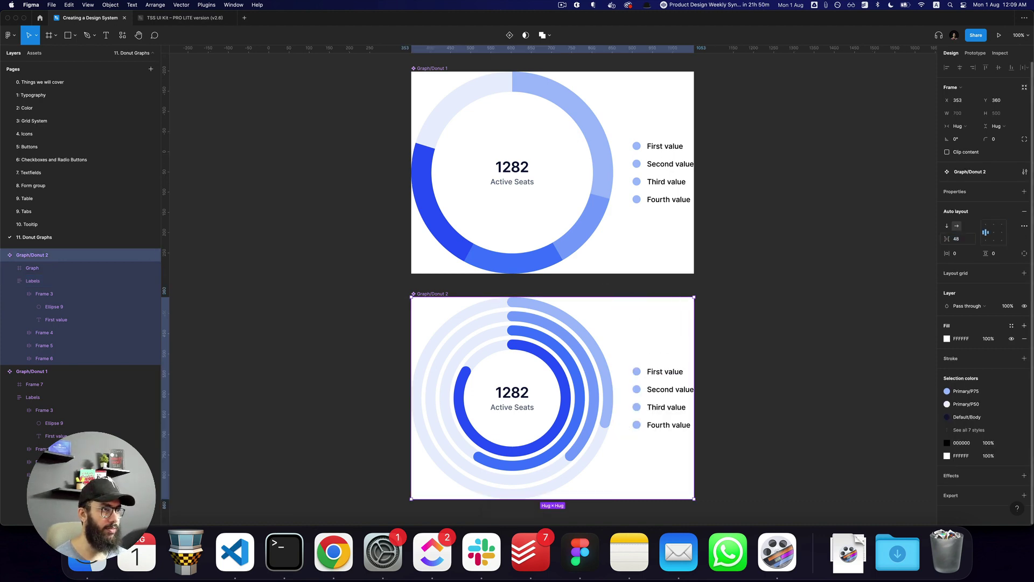
{"action": "left_click", "coordinate": [799, 275]}
Step: Recolor Graph/Donut 1's legend dots: second value to P100, third to P200 and fourth to P300
{"action": "left_click", "coordinate": [637, 164], "text": "super"}
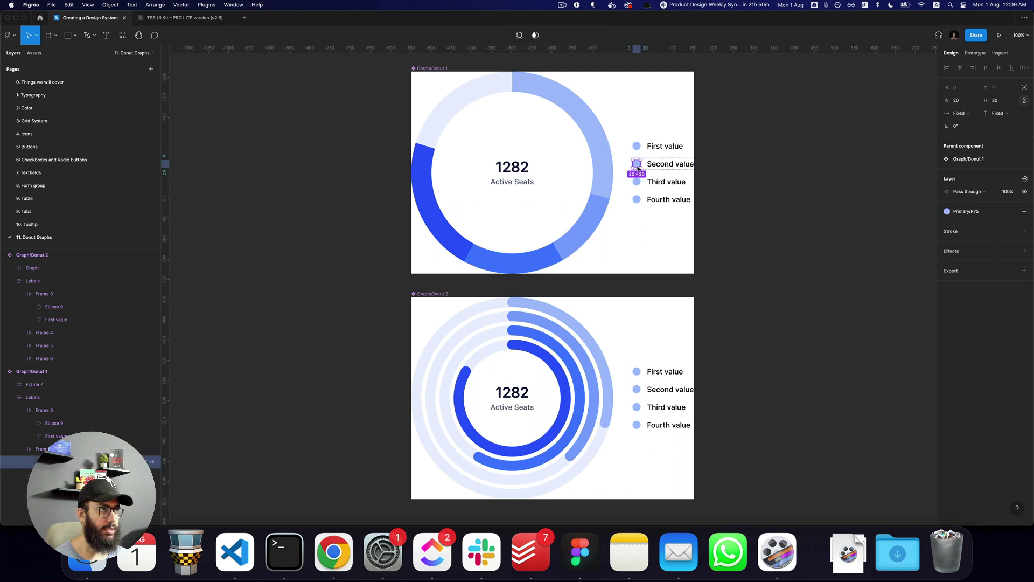
{"action": "left_click", "coordinate": [964, 211]}
{"action": "left_click", "coordinate": [971, 319]}
{"action": "left_click", "coordinate": [637, 182], "text": "super"}
{"action": "left_click", "coordinate": [964, 212]}
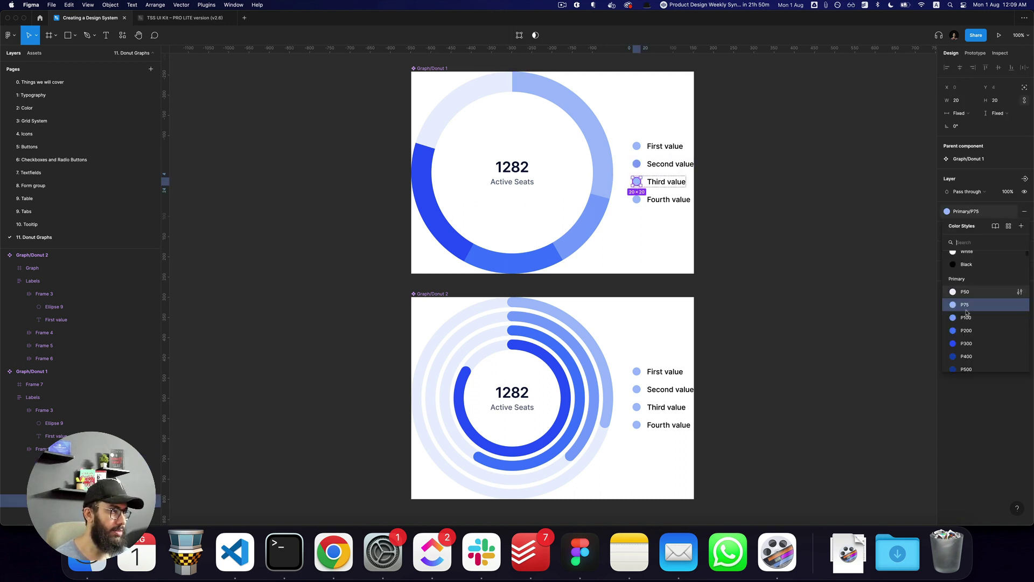
{"action": "left_click", "coordinate": [964, 332]}
{"action": "left_click", "coordinate": [637, 199], "text": "super"}
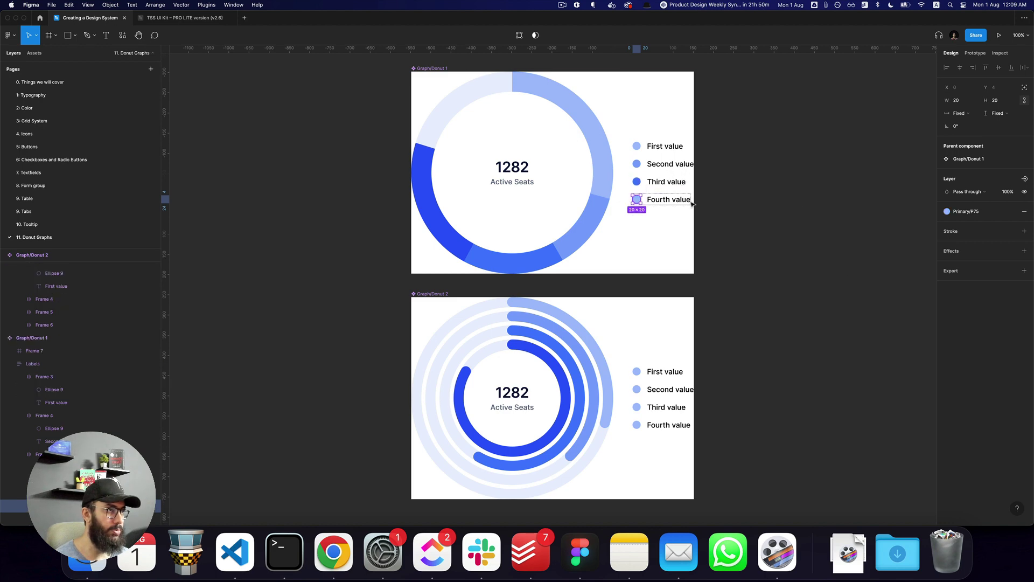
{"action": "left_click", "coordinate": [976, 214]}
{"action": "left_click", "coordinate": [973, 345]}
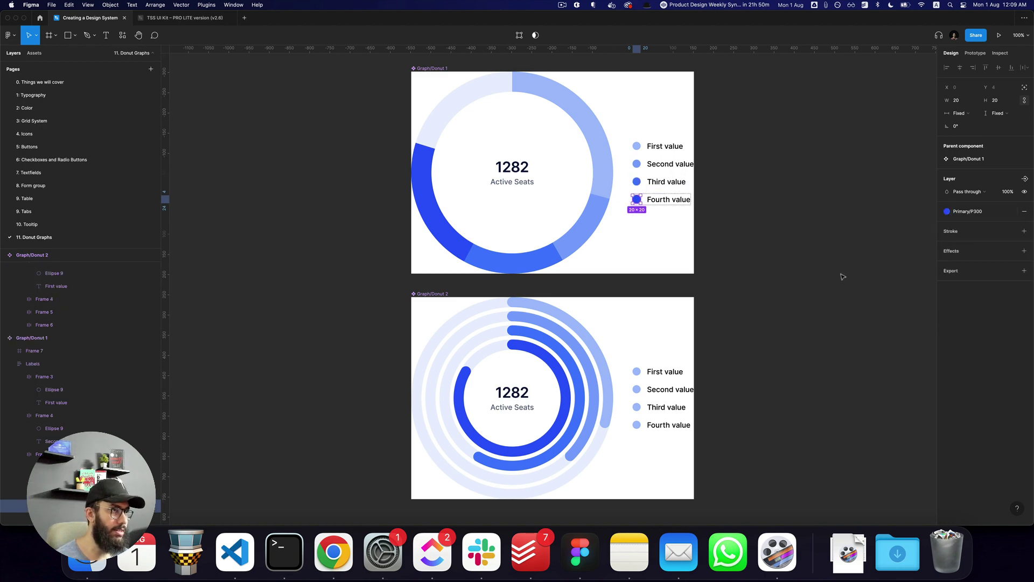
Step: Copy Graph/Donut 1's recolored Labels list and replace the Labels list in Graph/Donut 2 with it
{"action": "left_click", "coordinate": [637, 164], "text": "super"}
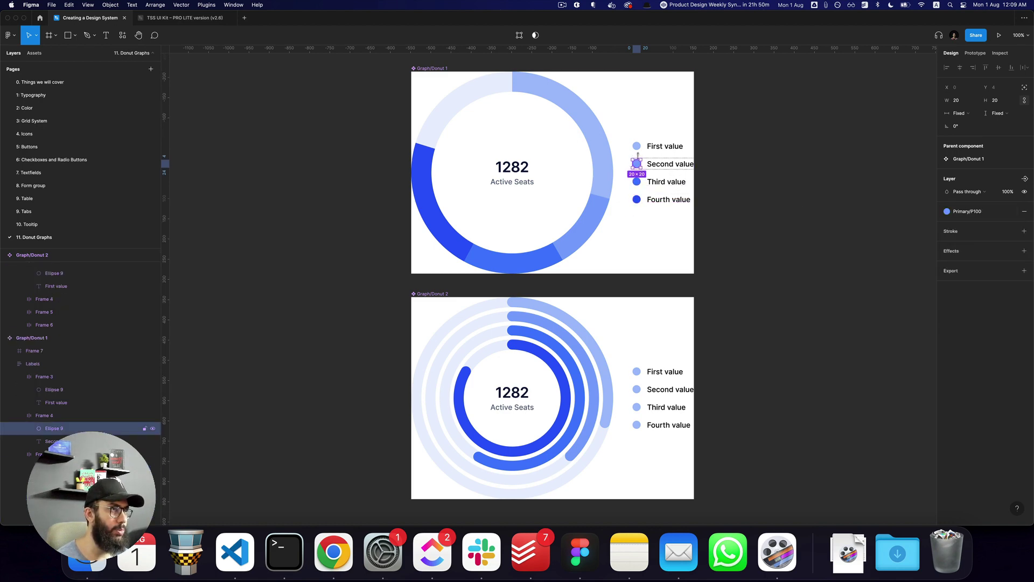
{"action": "left_click", "coordinate": [669, 169]}
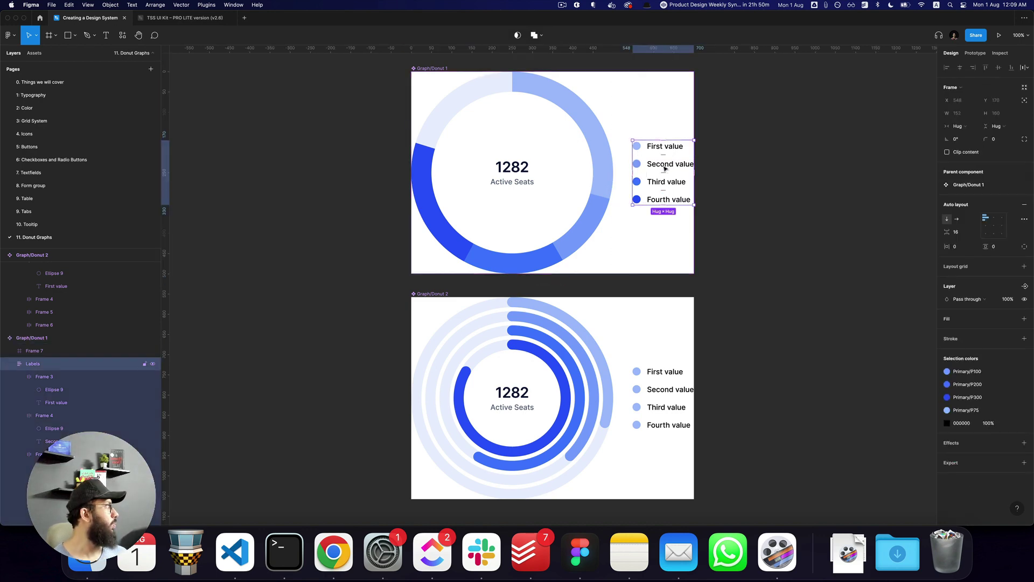
{"action": "key", "text": "super+c"}
{"action": "left_click", "coordinate": [651, 405]}
{"action": "left_click", "coordinate": [646, 399]}
{"action": "key", "text": "super+shift+r"}
{"action": "left_click", "coordinate": [771, 375]}
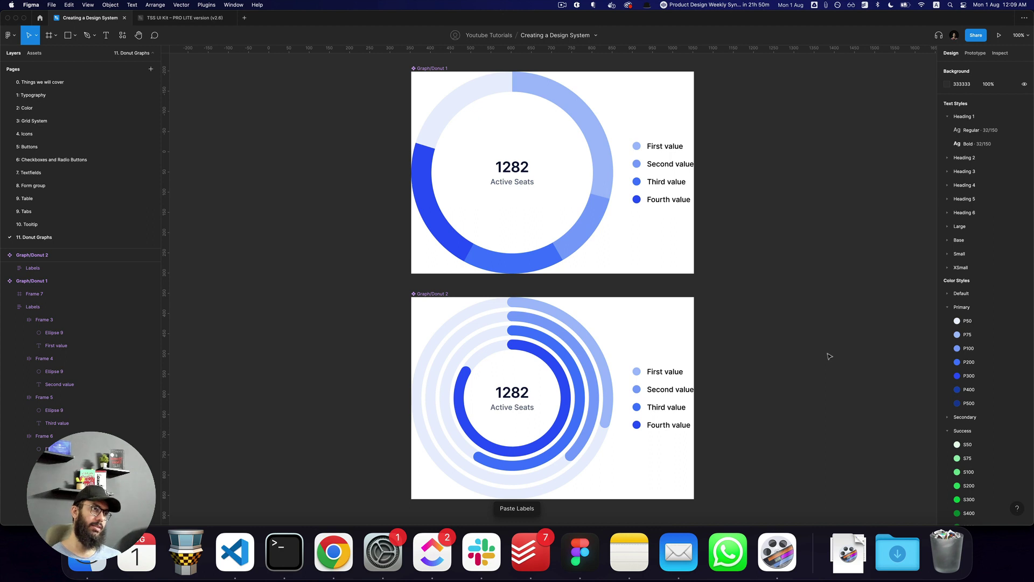
Step: Resize all four legend dots in Graph/Donut 1 to 16 × 16
{"action": "left_click", "coordinate": [636, 145], "text": "super"}
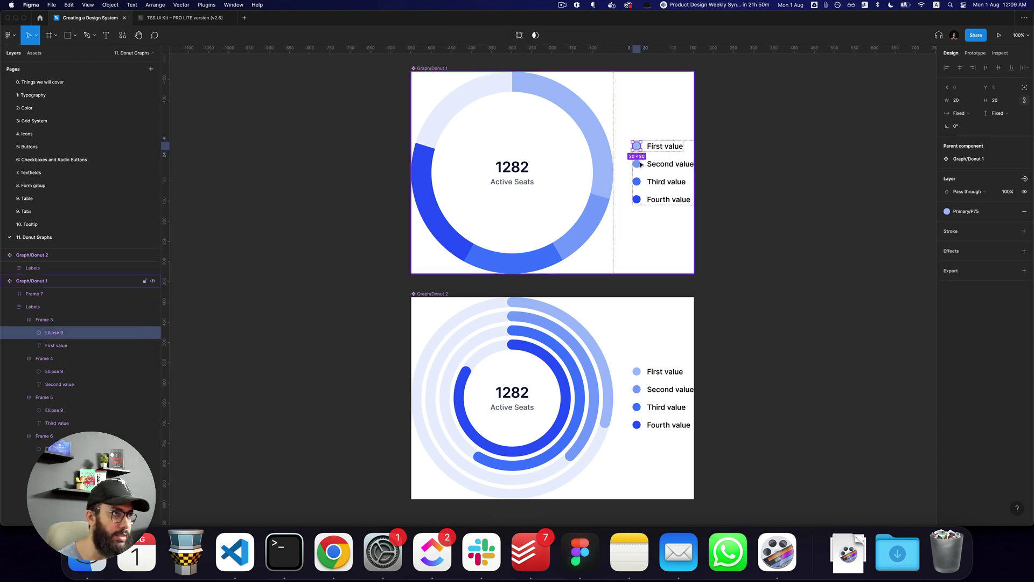
{"action": "left_click", "coordinate": [637, 163], "text": "shift+super"}
{"action": "left_click", "coordinate": [637, 181], "text": "shift+super"}
{"action": "left_click", "coordinate": [637, 199], "text": "shift+super"}
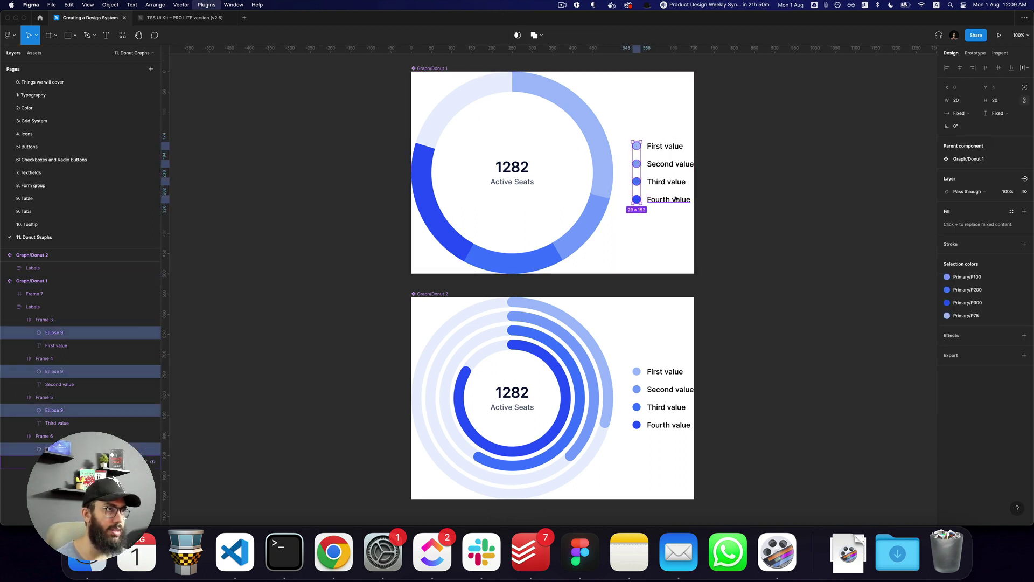
{"action": "key", "text": "super+alt+p"}
{"action": "type", "text": "16"}
{"action": "key", "text": "Return"}
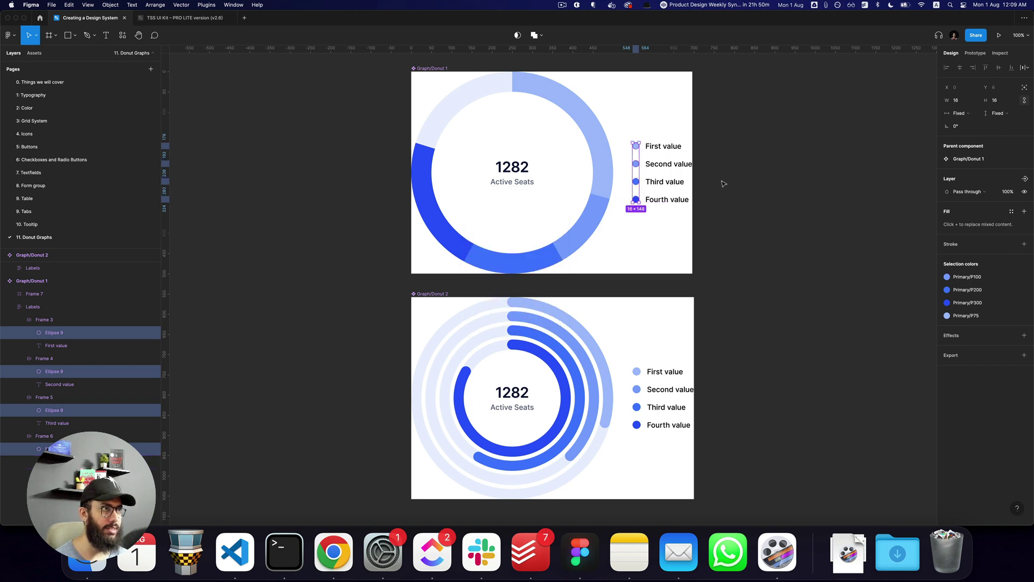
{"action": "left_click", "coordinate": [729, 182]}
Step: Apply a smaller text style to the four legend value texts in Graph/Donut 1
{"action": "left_click", "coordinate": [662, 146], "text": "super"}
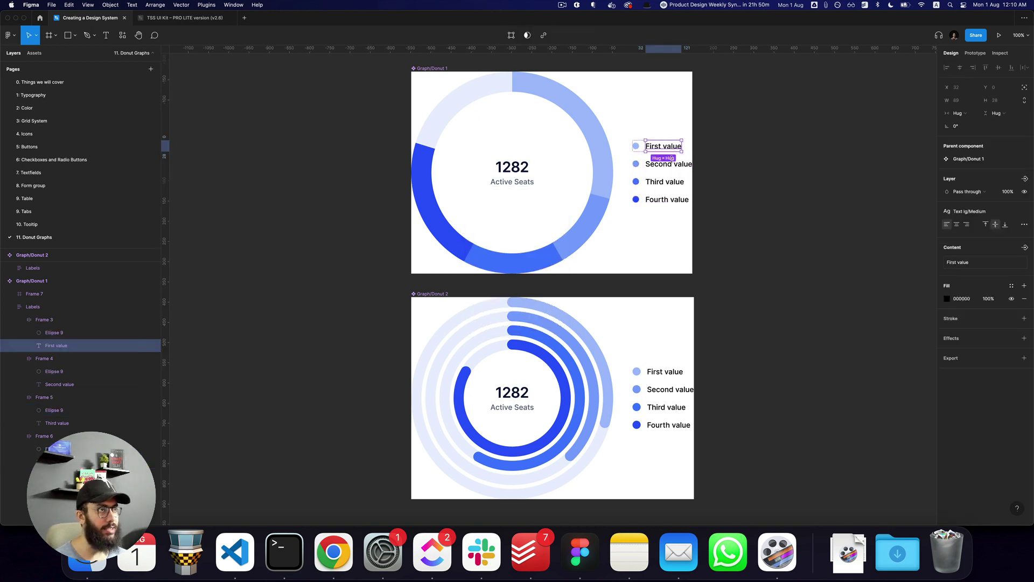
{"action": "left_click", "coordinate": [668, 164], "text": "shift+super"}
{"action": "left_click", "coordinate": [665, 181], "text": "shift+super"}
{"action": "left_click", "coordinate": [668, 202], "text": "shift+super"}
{"action": "left_click", "coordinate": [967, 211]}
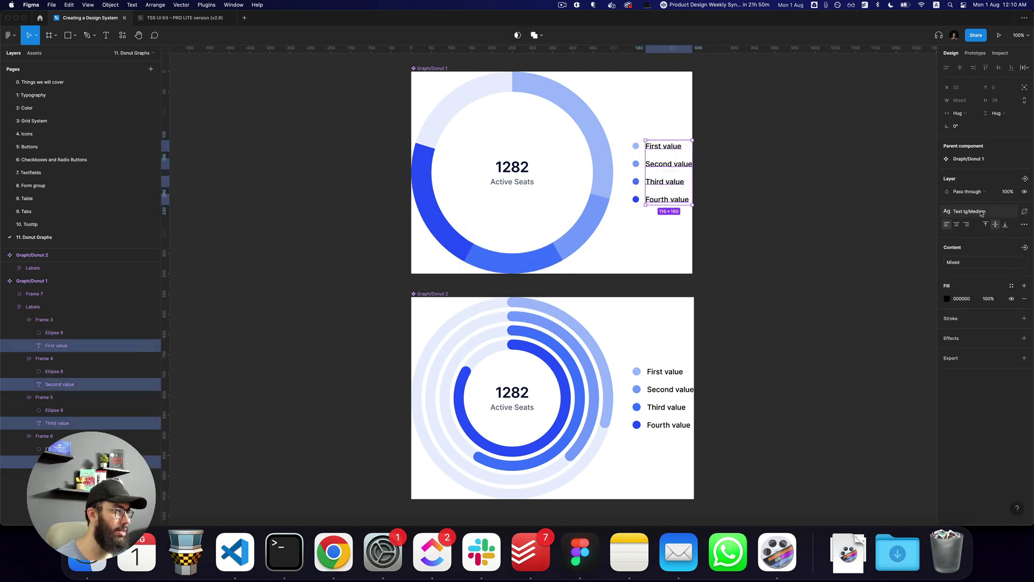
{"action": "key", "text": "Escape"}
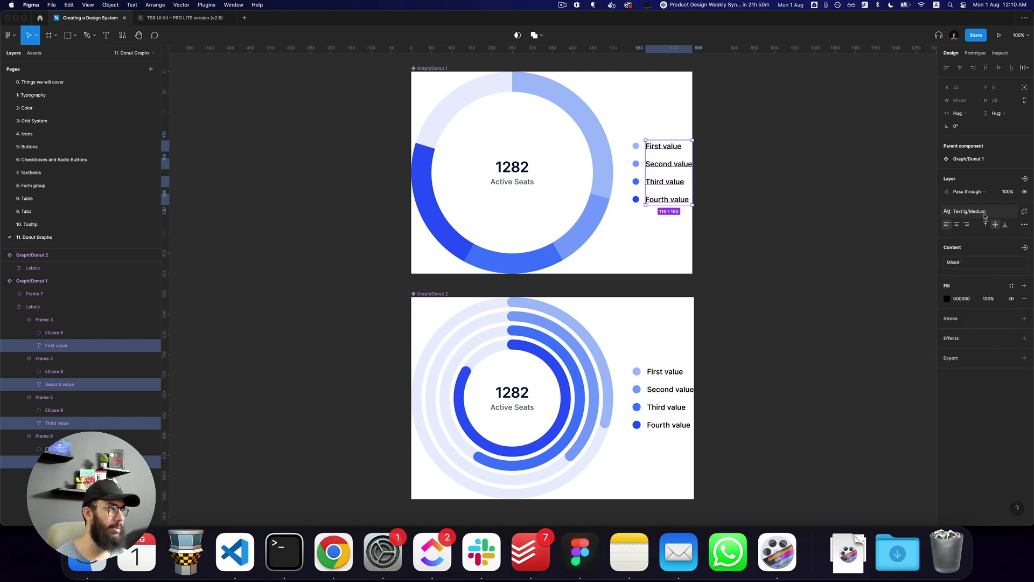
{"action": "key", "text": "ctrl+z"}
{"action": "key", "text": "ctrl+z"}
{"action": "left_click", "coordinate": [788, 191]}
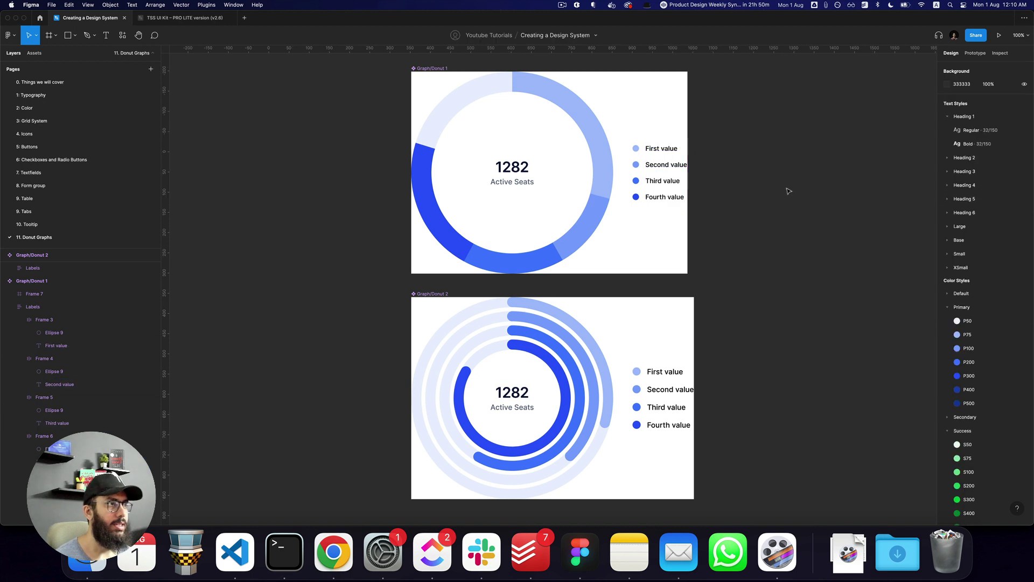
Step: Change the black text color of Graph/Donut 1's Labels list to the Neutrals/N600 style
{"action": "left_click", "coordinate": [653, 185]}
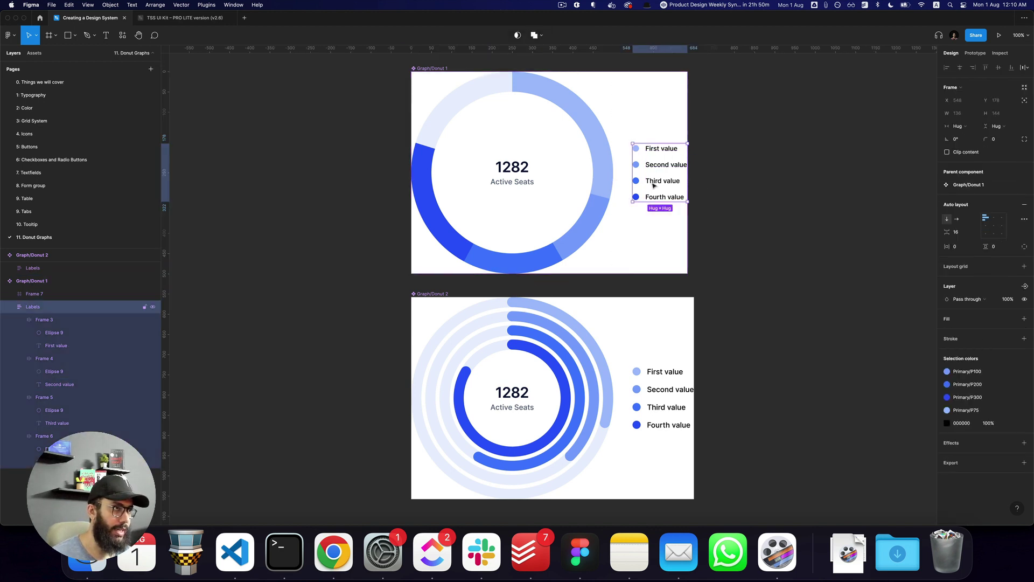
{"action": "left_click", "coordinate": [1013, 423]}
{"action": "scroll", "coordinate": [900, 447], "scroll_direction": "down", "scroll_amount": 5}
{"action": "scroll", "coordinate": [903, 447], "scroll_direction": "down", "scroll_amount": 10}
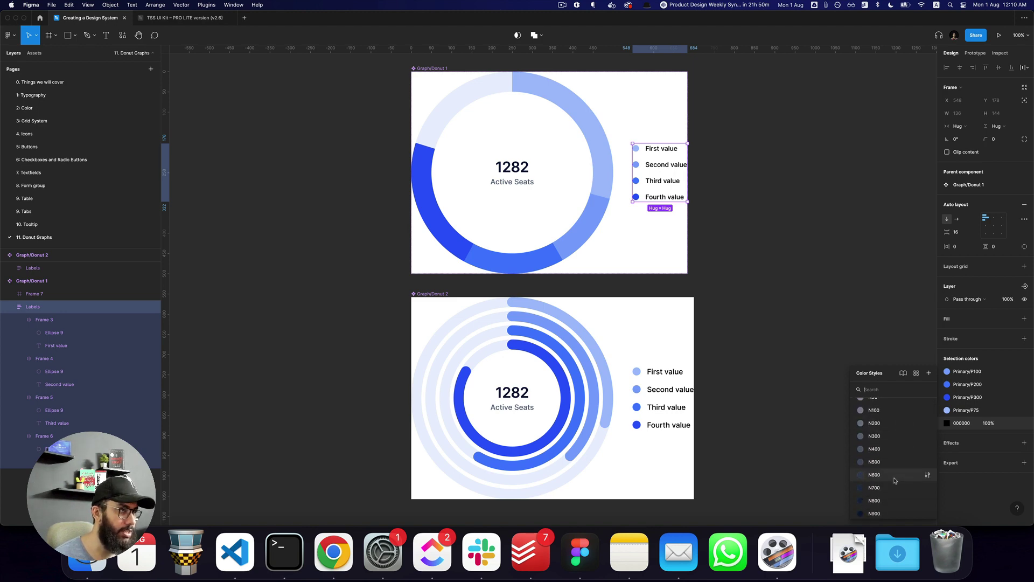
{"action": "left_click", "coordinate": [897, 483]}
{"action": "left_click", "coordinate": [788, 285]}
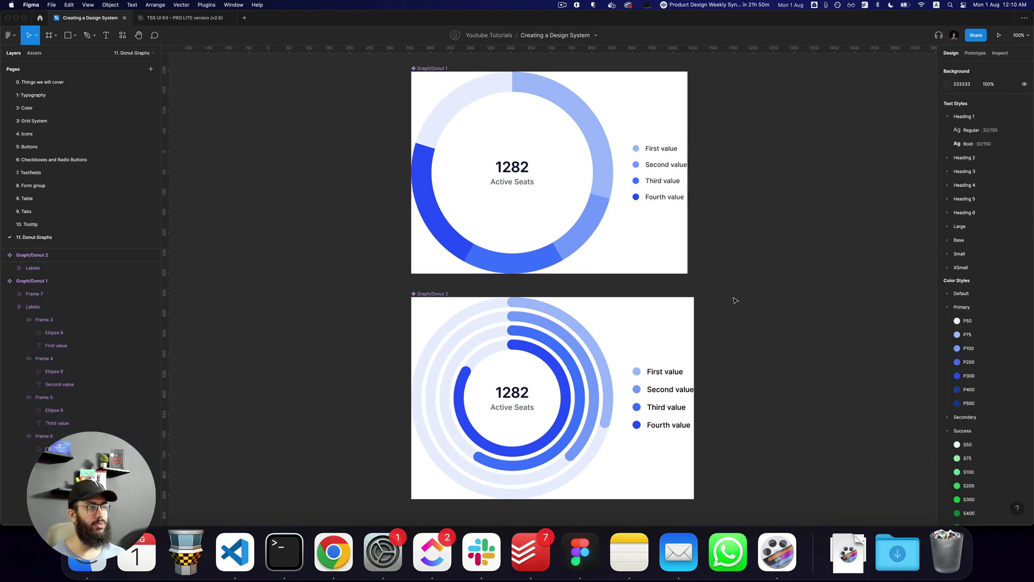
Step: Replace Graph/Donut 2's Labels list with a copy of the restyled list from Graph/Donut 1
{"action": "double_click", "coordinate": [654, 170]}
{"action": "left_click", "coordinate": [670, 423]}
{"action": "key", "text": "super+v"}
{"action": "left_click", "coordinate": [825, 376]}
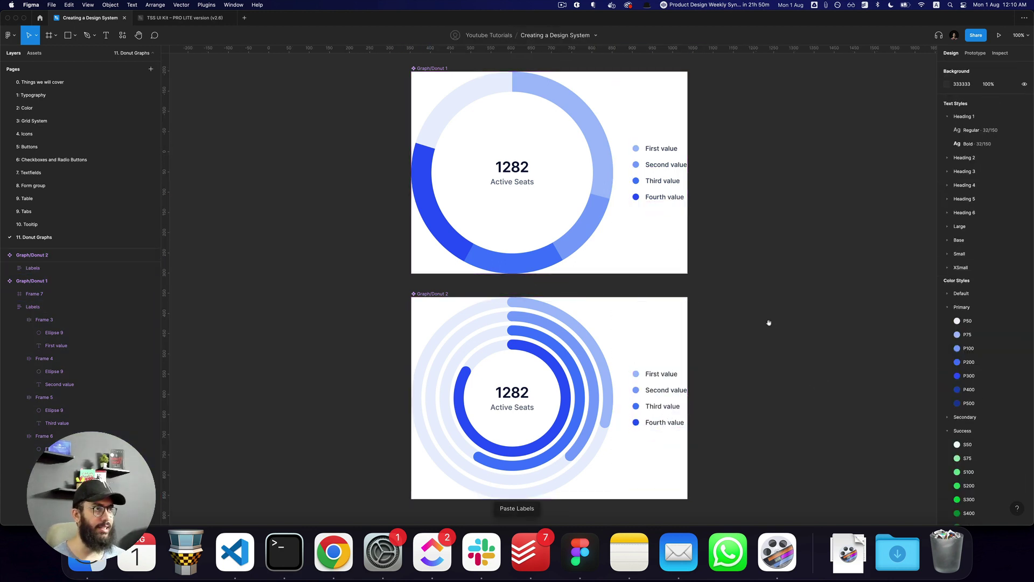
Step: Create a visibility property named Value, set to True, for the center text frame of Graph/Donut 1
{"action": "scroll", "coordinate": [771, 326], "scroll_direction": "down", "scroll_amount": 3}
{"action": "scroll", "coordinate": [771, 326], "scroll_direction": "right", "scroll_amount": 2}
{"action": "scroll", "coordinate": [723, 244], "scroll_direction": "up", "scroll_amount": 2}
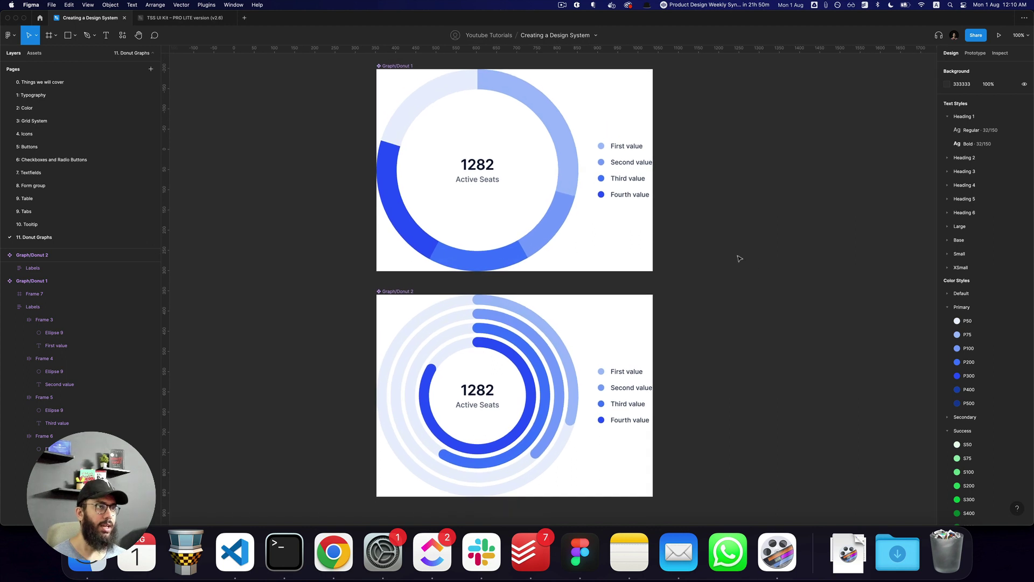
{"action": "double_click", "coordinate": [486, 173]}
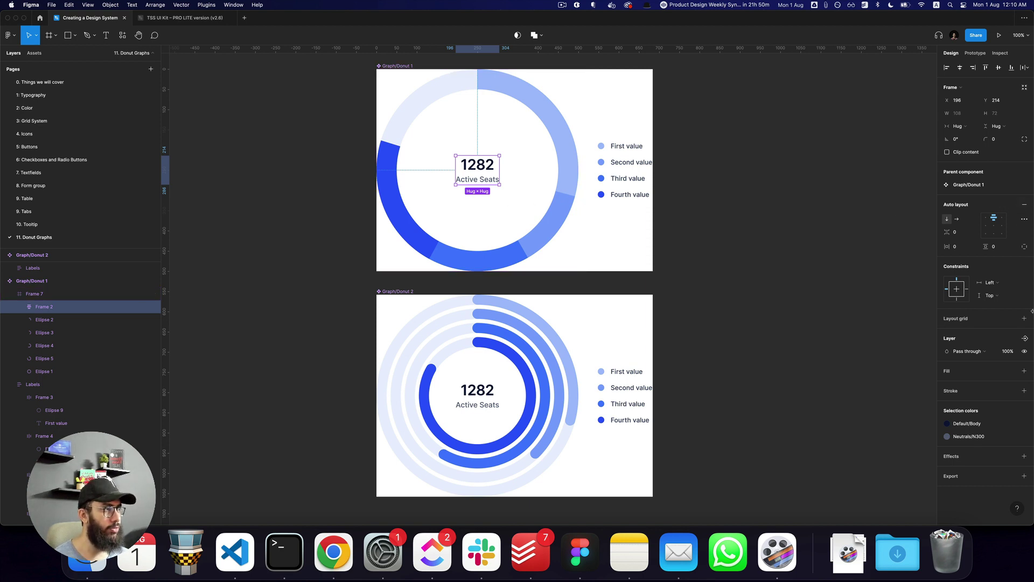
{"action": "left_click", "coordinate": [1026, 339]}
{"action": "type", "text": "Va"}
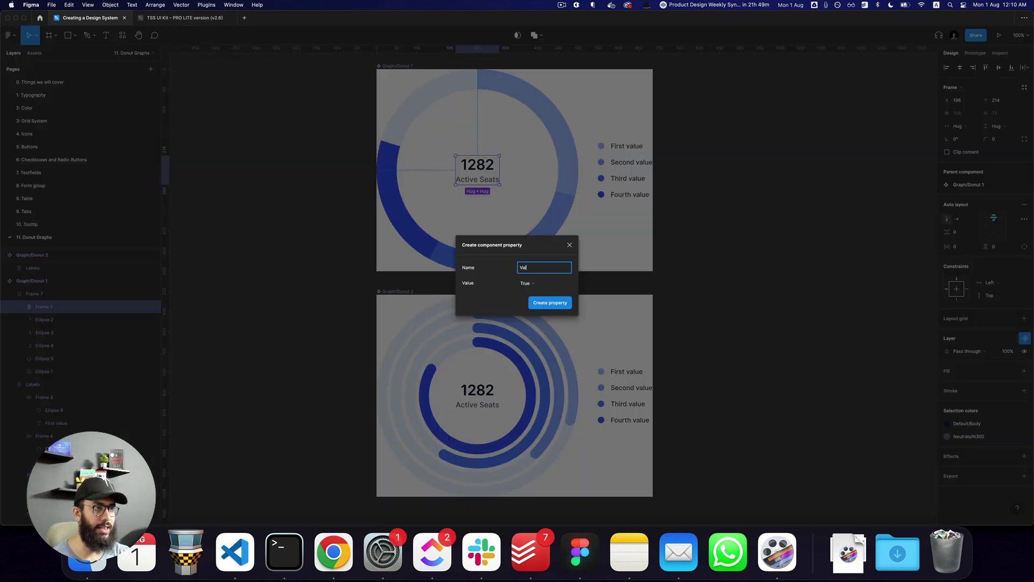
{"action": "type", "text": "lue"}
{"action": "key", "text": "Return"}
Step: Create a visibility property named Labels, set to True, for the Labels list in Graph/Donut 1
{"action": "left_click", "coordinate": [626, 152]}
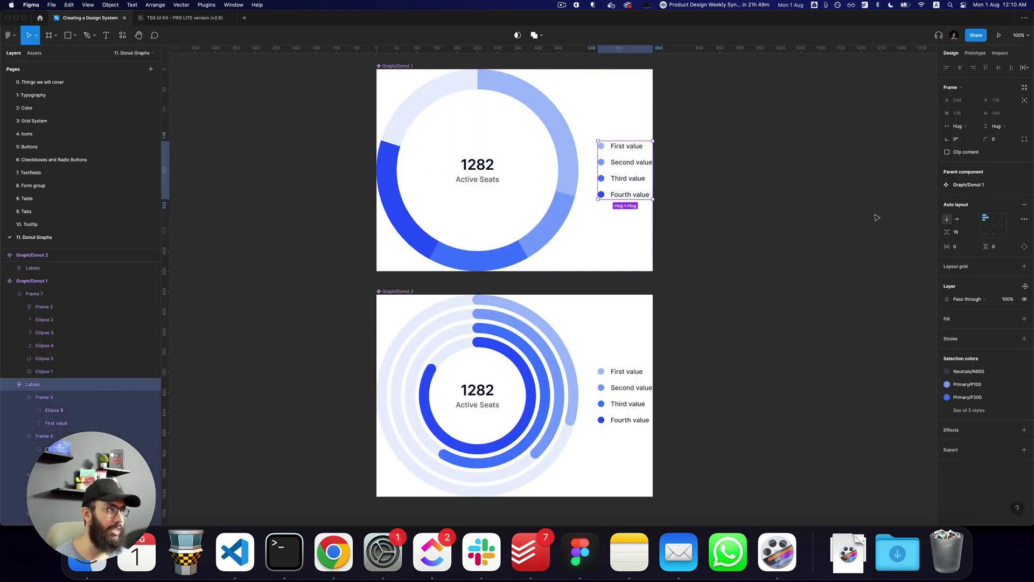
{"action": "left_click", "coordinate": [1025, 286]}
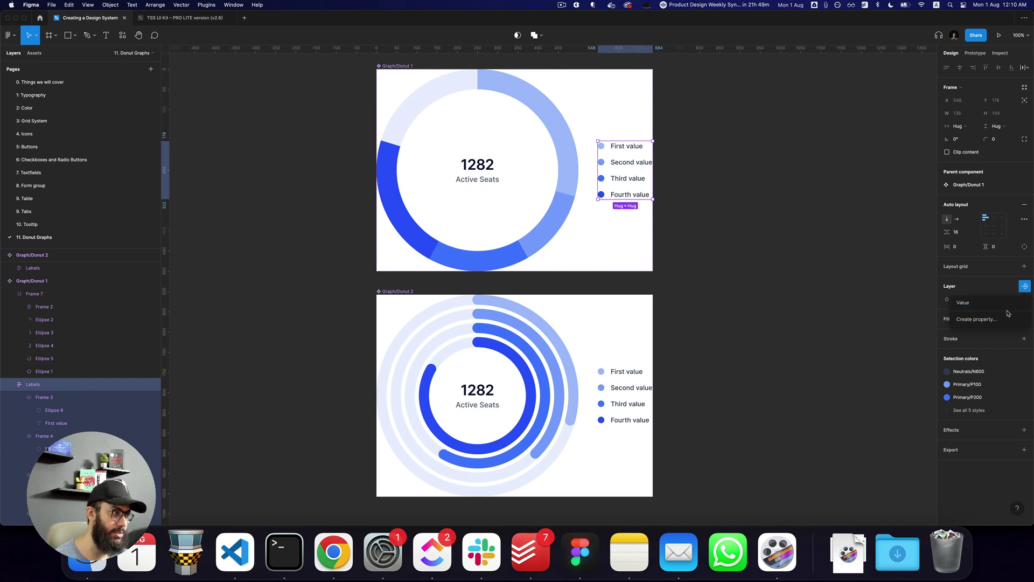
{"action": "left_click", "coordinate": [1000, 318]}
{"action": "type", "text": "La"}
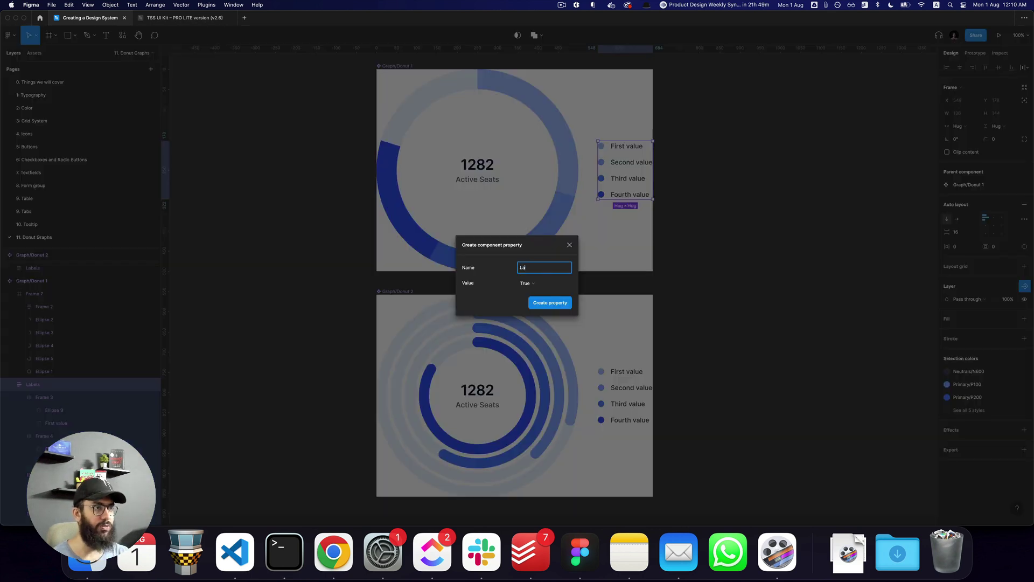
{"action": "type", "text": "bels"}
{"action": "key", "text": "Return"}
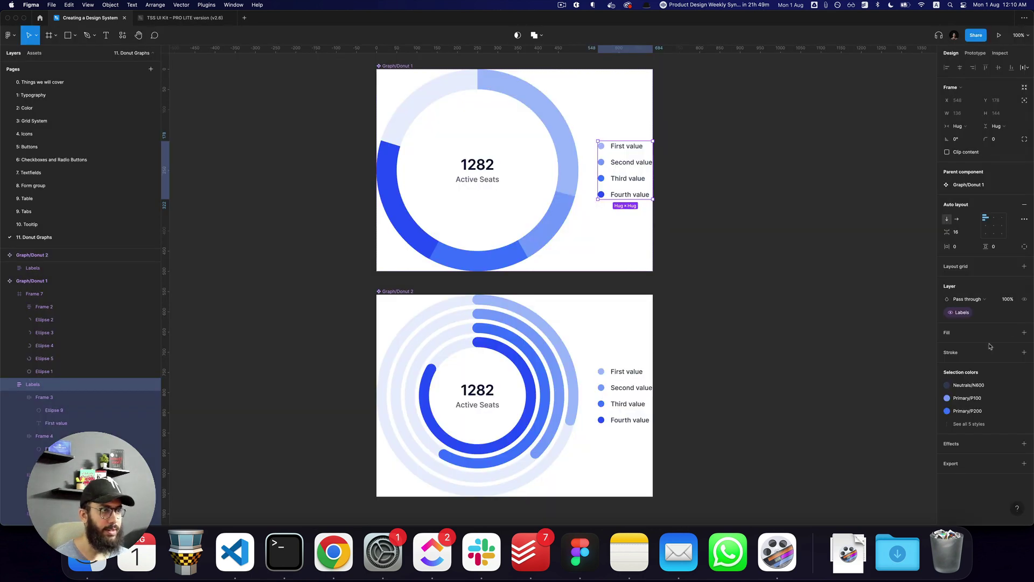
{"action": "left_click", "coordinate": [613, 402]}
{"action": "left_click", "coordinate": [1025, 287]}
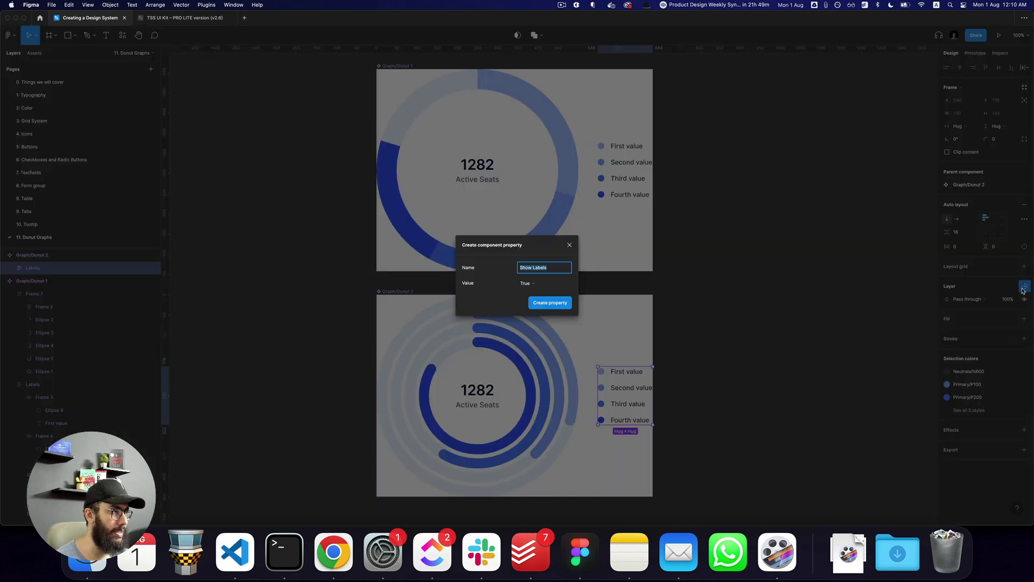
{"action": "key", "text": "Escape"}
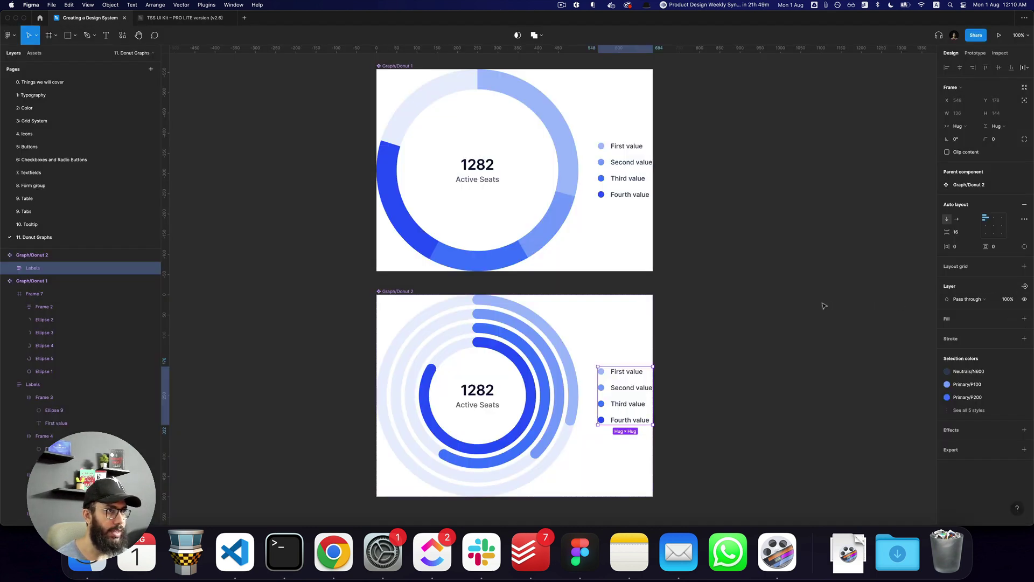
{"action": "left_click", "coordinate": [749, 294]}
Step: Create a visibility property named Labels for the Labels list in Graph/Donut 2
{"action": "left_click", "coordinate": [630, 383]}
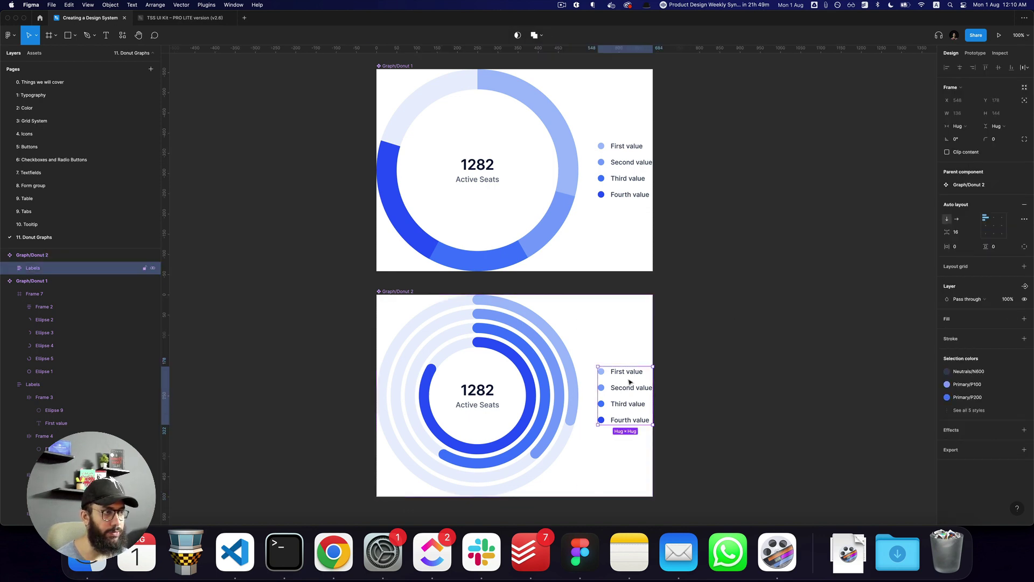
{"action": "left_click", "coordinate": [1025, 287]}
{"action": "type", "text": "Labels"}
{"action": "key", "text": "Return"}
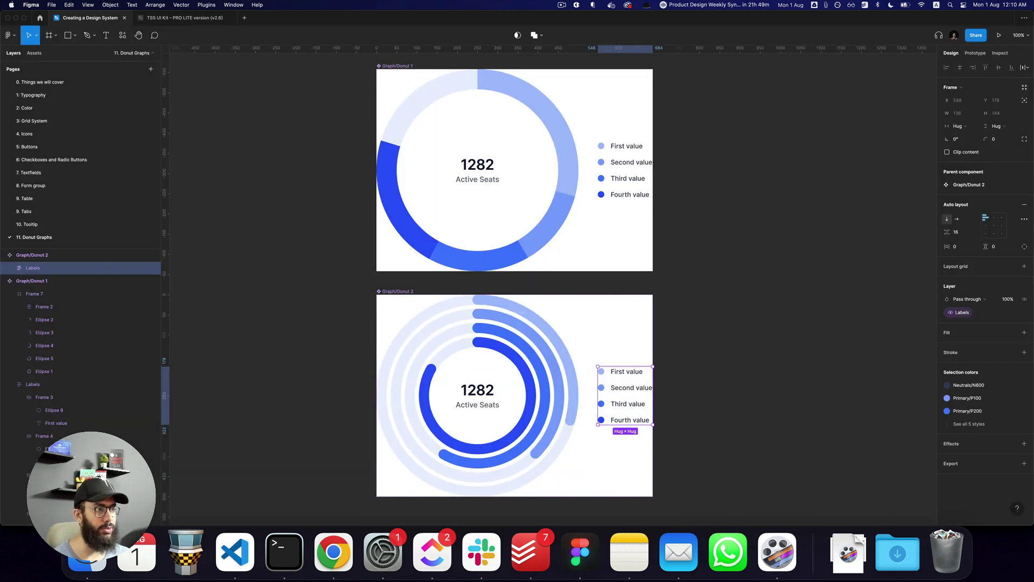
Step: Create a visibility property named Value for Graph/Donut 2's center text frame, and check the matching one in Graph/Donut 1
{"action": "left_click", "coordinate": [469, 407]}
{"action": "double_click", "coordinate": [470, 407]}
{"action": "key", "text": "shift+Return"}
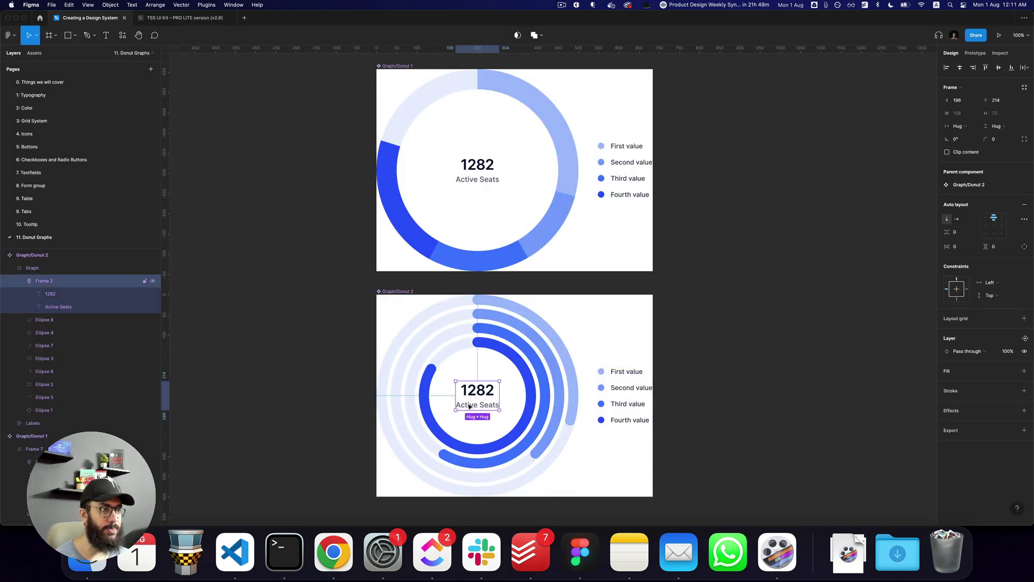
{"action": "left_click", "coordinate": [1024, 338]}
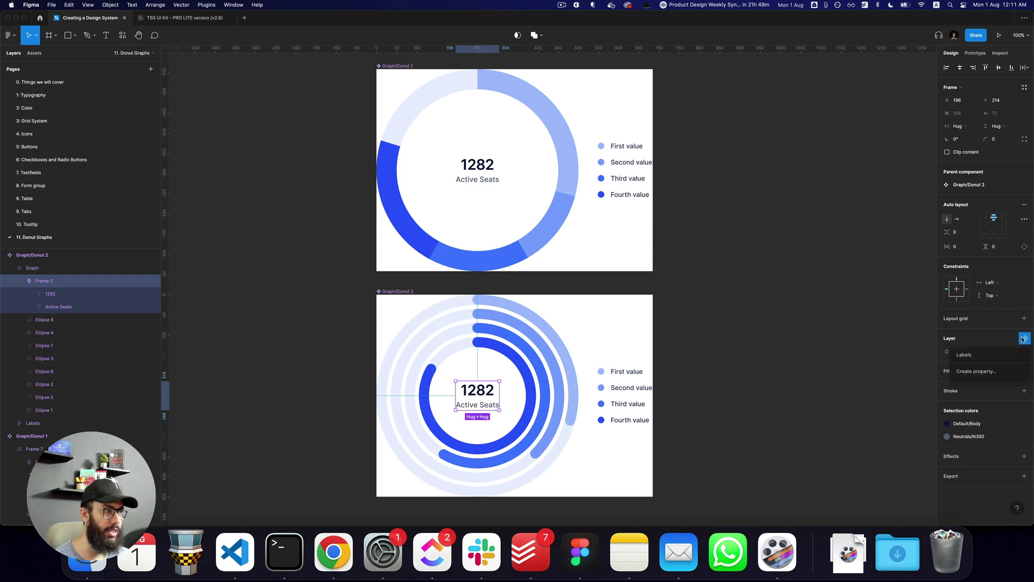
{"action": "left_click", "coordinate": [985, 371]}
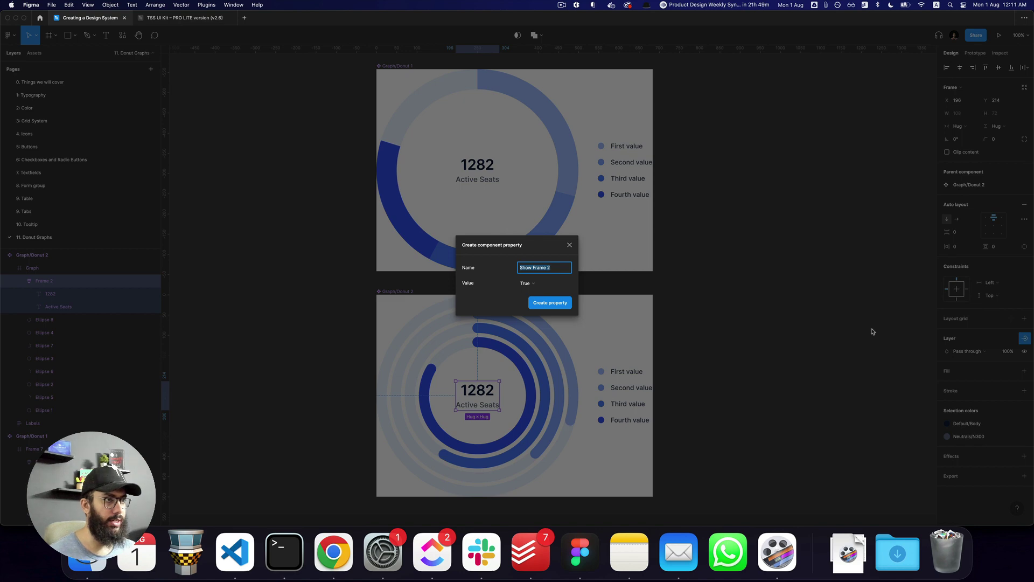
{"action": "type", "text": "Value"}
{"action": "key", "text": "Return"}
{"action": "left_click", "coordinate": [472, 166]}
{"action": "double_click", "coordinate": [472, 166]}
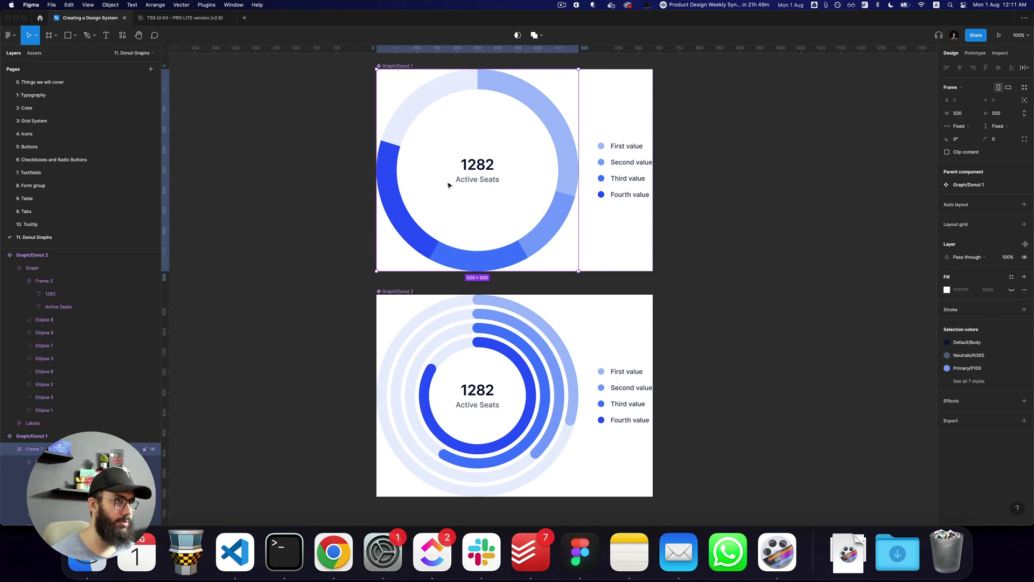
{"action": "double_click", "coordinate": [478, 178]}
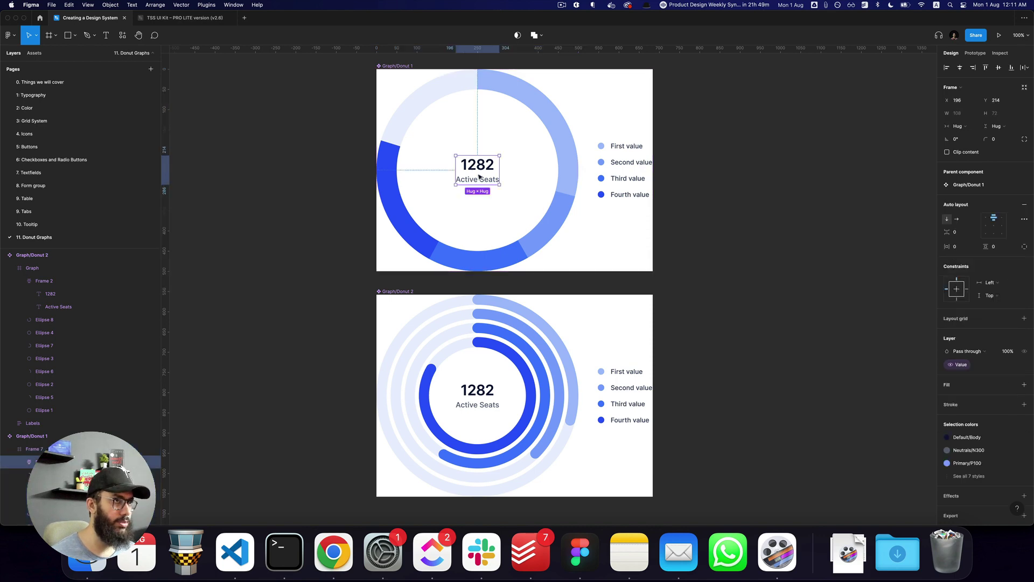
Step: Combine the Graph/Donut 1 and Graph/Donut 2 components as variants of one Graph component set
{"action": "left_click", "coordinate": [784, 285]}
{"action": "scroll", "coordinate": [760, 275], "scroll_direction": "down", "scroll_amount": 3, "text": "ctrl"}
{"action": "left_click_drag", "start_coordinate": [533, 133], "coordinate": [792, 411]}
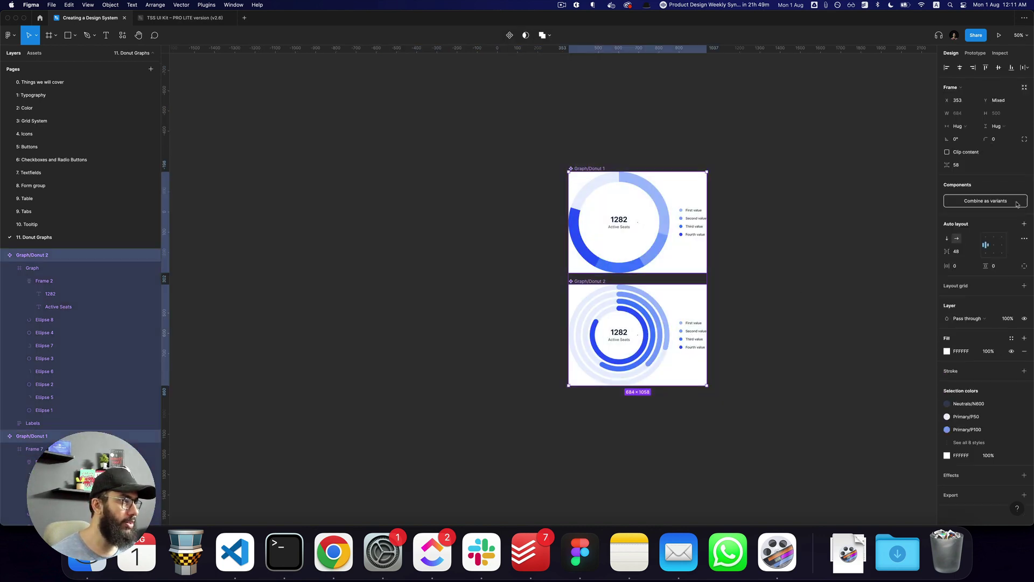
{"action": "left_click", "coordinate": [991, 202]}
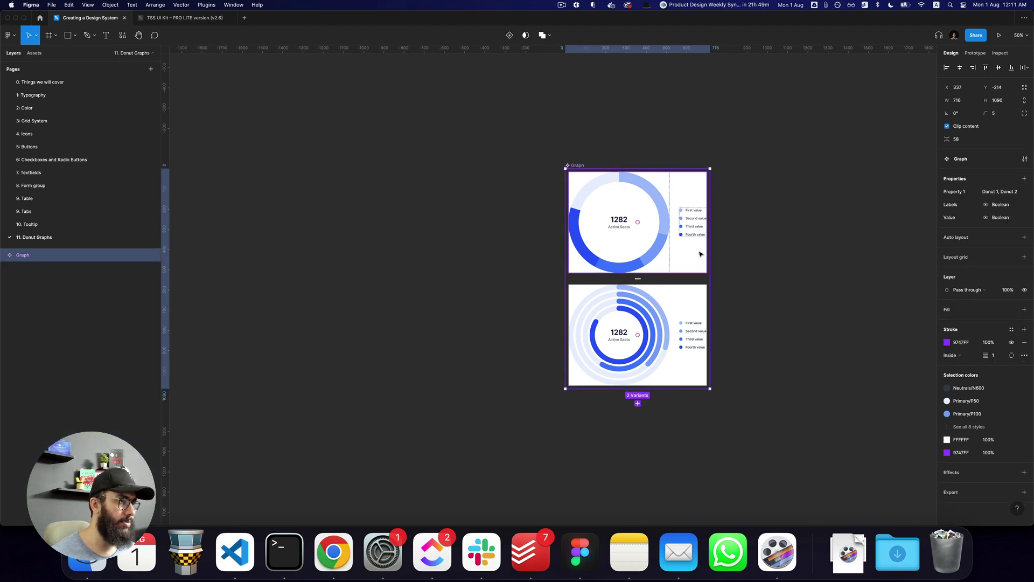
Step: Place an instance of the Donut 1 variant beside the Graph component set
{"action": "left_click", "coordinate": [634, 241]}
{"action": "key", "text": "super+v"}
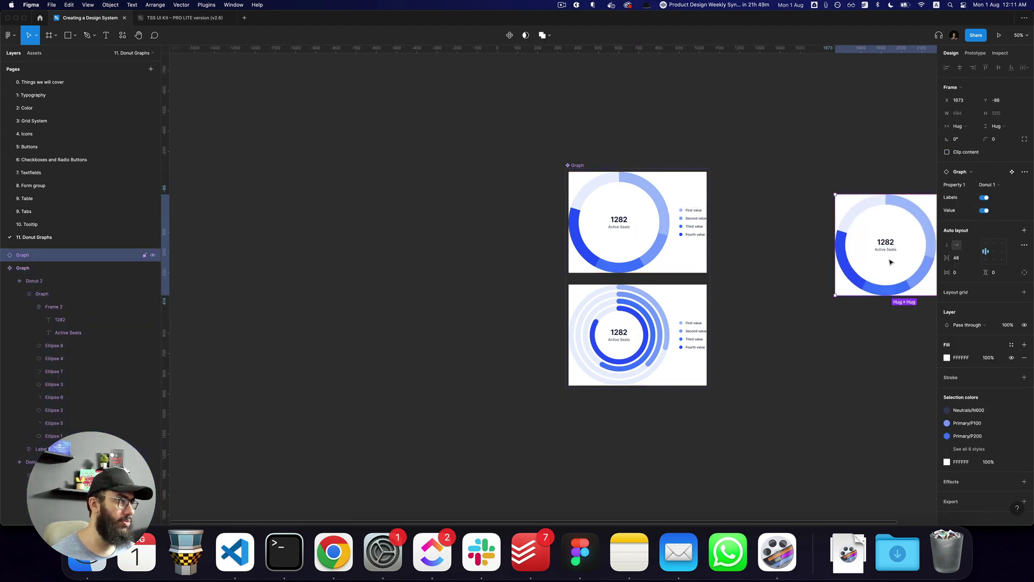
{"action": "scroll", "coordinate": [836, 256], "scroll_direction": "right", "scroll_amount": 5}
{"action": "key", "text": "shift+0"}
Step: Try the Property 1 options on the new instance and set it to Donut 2
{"action": "left_click", "coordinate": [1019, 183]}
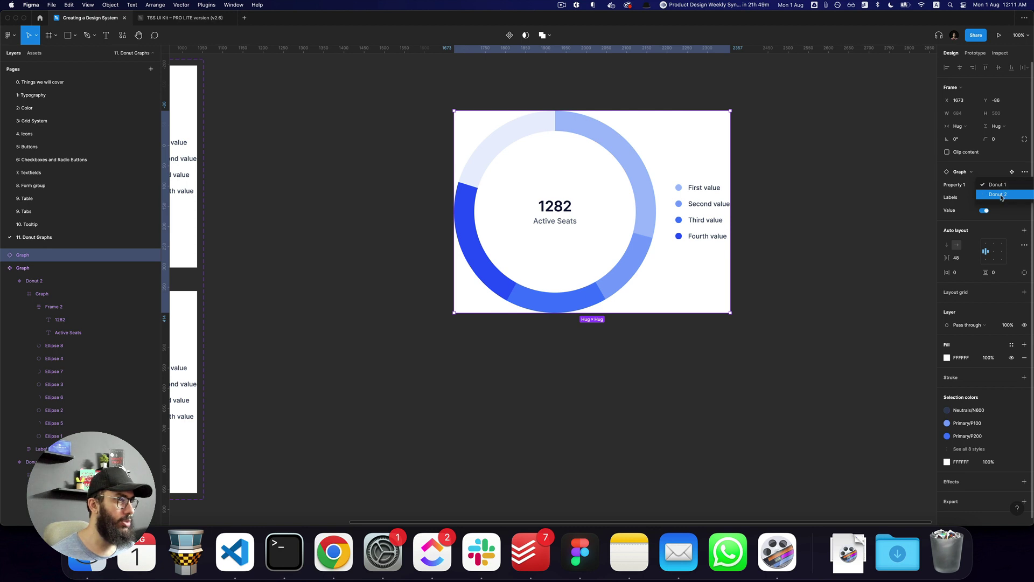
{"action": "left_click", "coordinate": [1002, 195]}
{"action": "left_click", "coordinate": [1002, 187]}
{"action": "left_click", "coordinate": [997, 174]}
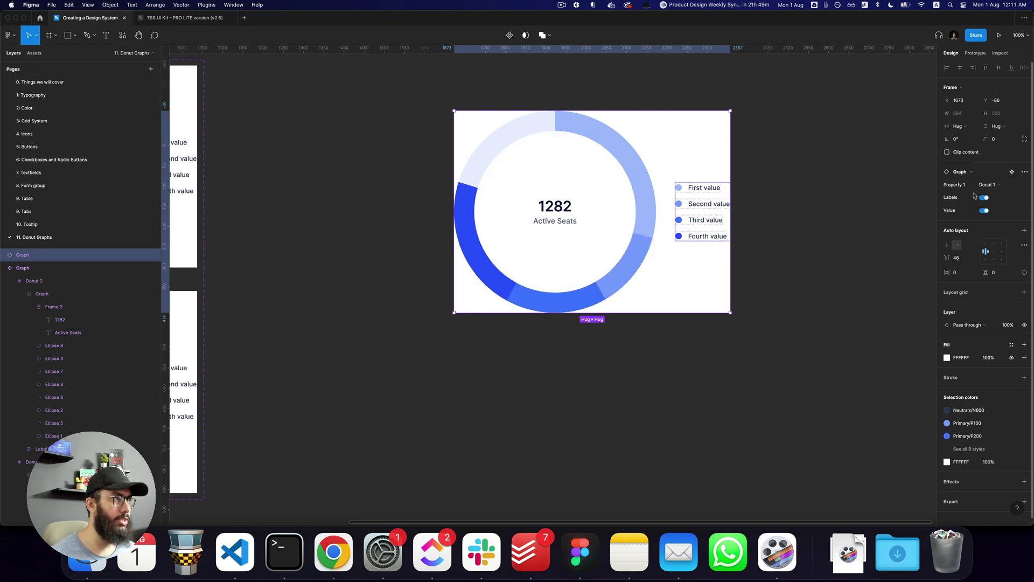
{"action": "left_click", "coordinate": [989, 185]}
{"action": "left_click", "coordinate": [994, 194]}
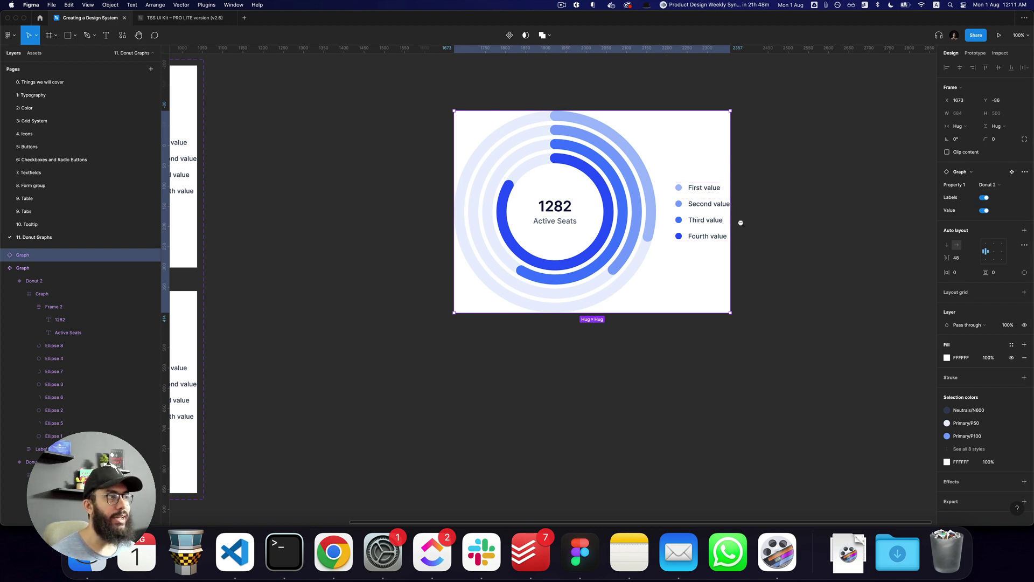
Step: Move the instance closer to the component set and compare its swap options with the Property 1 choices, keeping Donut 2
{"action": "scroll", "coordinate": [741, 224], "scroll_direction": "down", "scroll_amount": 3}
{"action": "left_click_drag", "start_coordinate": [695, 220], "coordinate": [646, 228]}
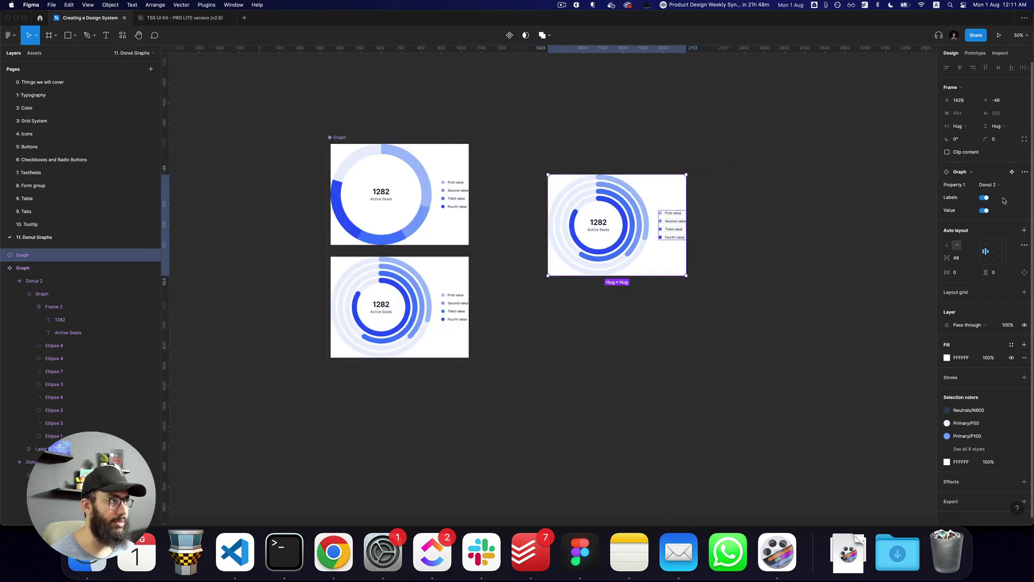
{"action": "left_click", "coordinate": [976, 175]}
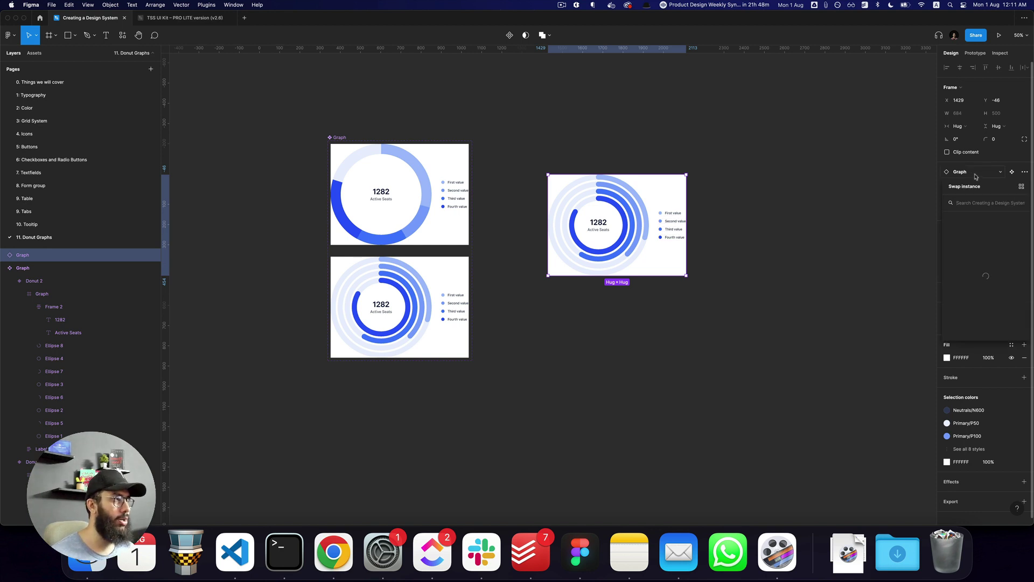
{"action": "left_click", "coordinate": [977, 174]}
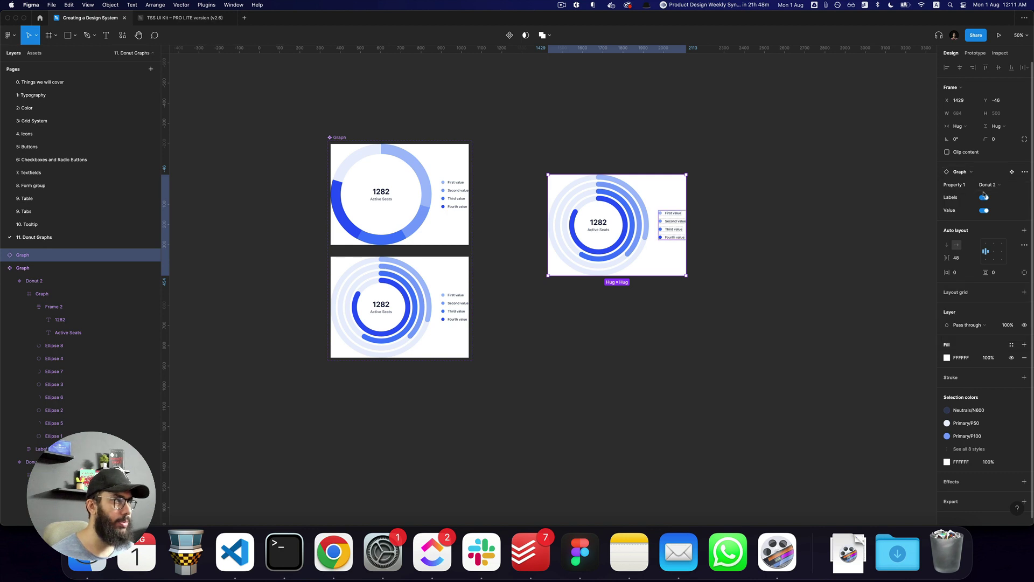
{"action": "left_click", "coordinate": [989, 185]}
{"action": "left_click", "coordinate": [997, 178]}
{"action": "left_click", "coordinate": [995, 187]}
{"action": "left_click", "coordinate": [995, 196]}
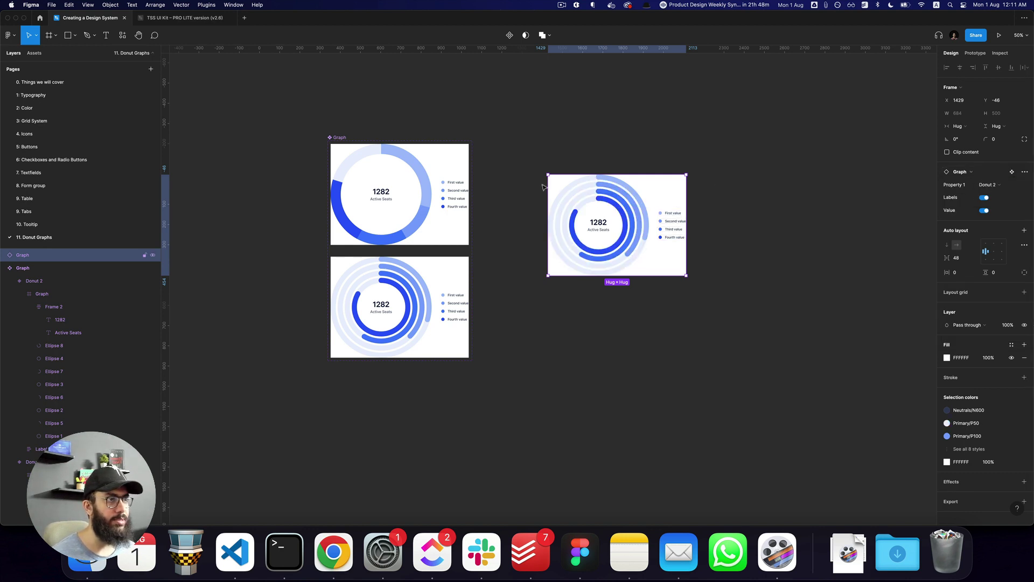
Step: Undo the instance placement and the combining of the two donut components into variants
{"action": "scroll", "coordinate": [544, 240], "scroll_direction": "up", "scroll_amount": 5}
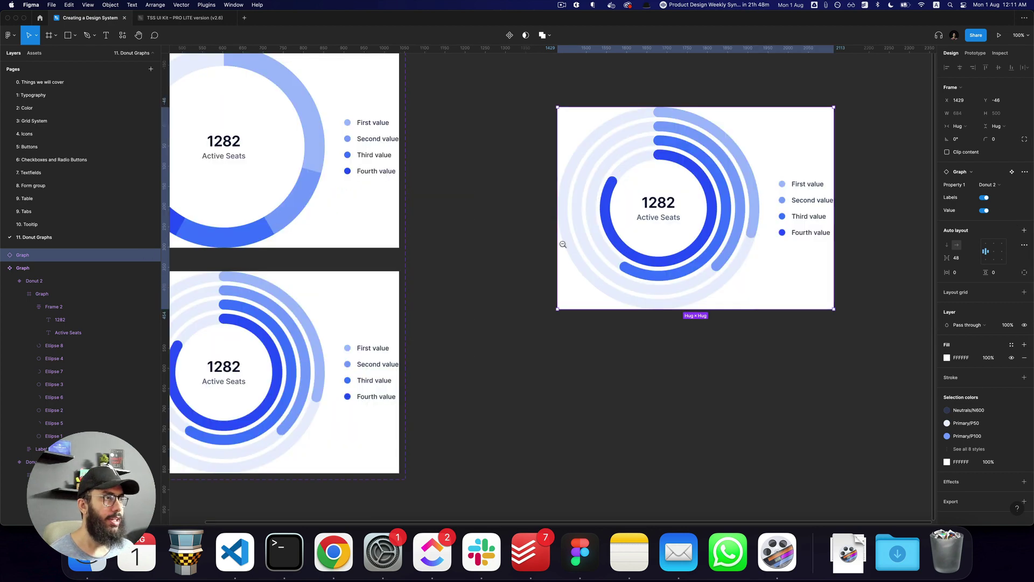
{"action": "scroll", "coordinate": [560, 242], "scroll_direction": "down", "scroll_amount": 5}
{"action": "key", "text": "ctrl+z"}
{"action": "key", "text": "ctrl+z"}
{"action": "key", "text": "ctrl+z"}
{"action": "key", "text": "ctrl+z"}
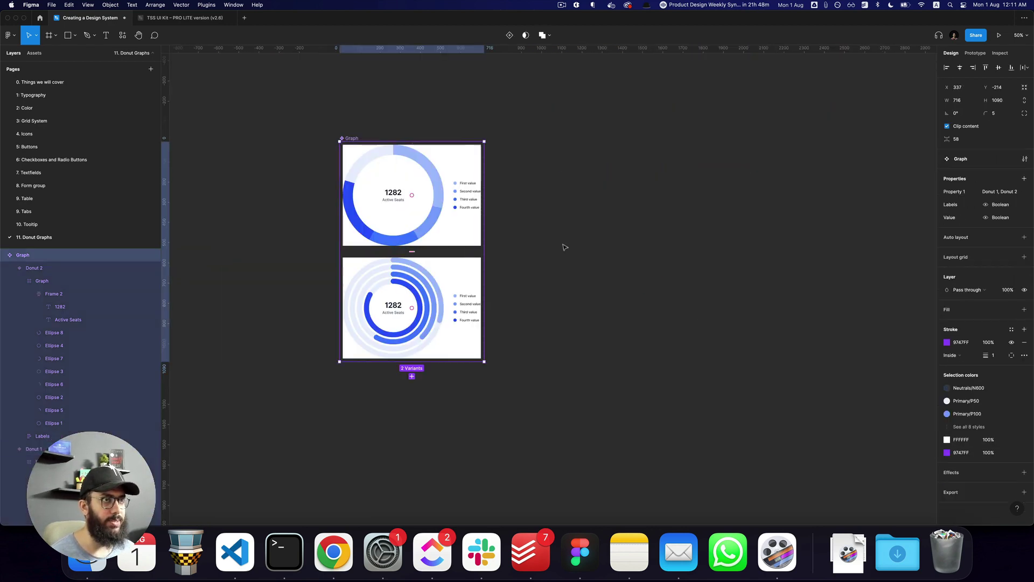
Step: Place an instance of Graph/Donut 1 beside the components and swap it to Donut 2 using the thumbnail view
{"action": "left_click", "coordinate": [565, 247]}
{"action": "left_click", "coordinate": [433, 208]}
{"action": "left_click_drag", "start_coordinate": [433, 209], "coordinate": [655, 221], "text": "alt"}
{"action": "left_click", "coordinate": [964, 172]}
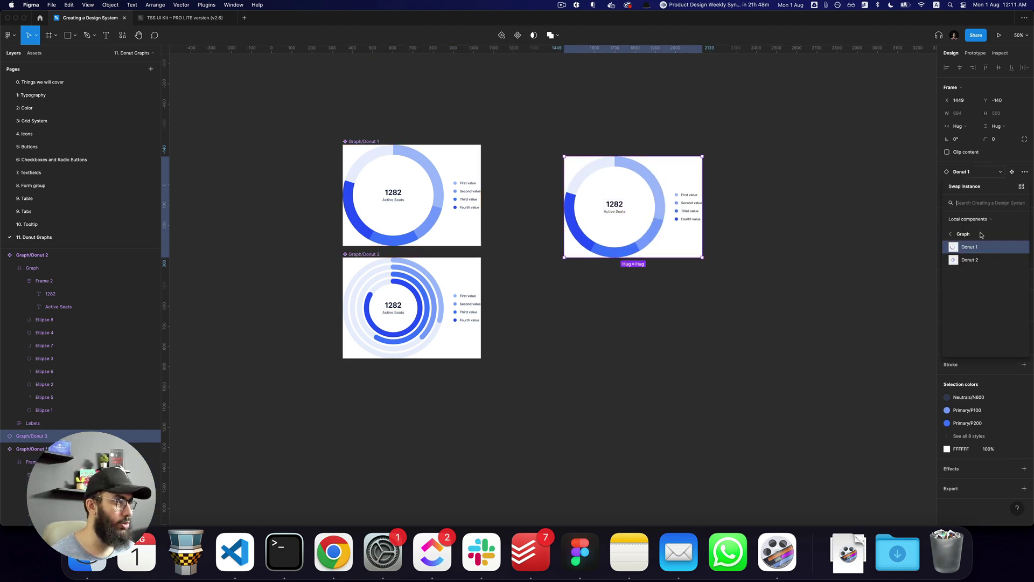
{"action": "left_click", "coordinate": [1021, 186]}
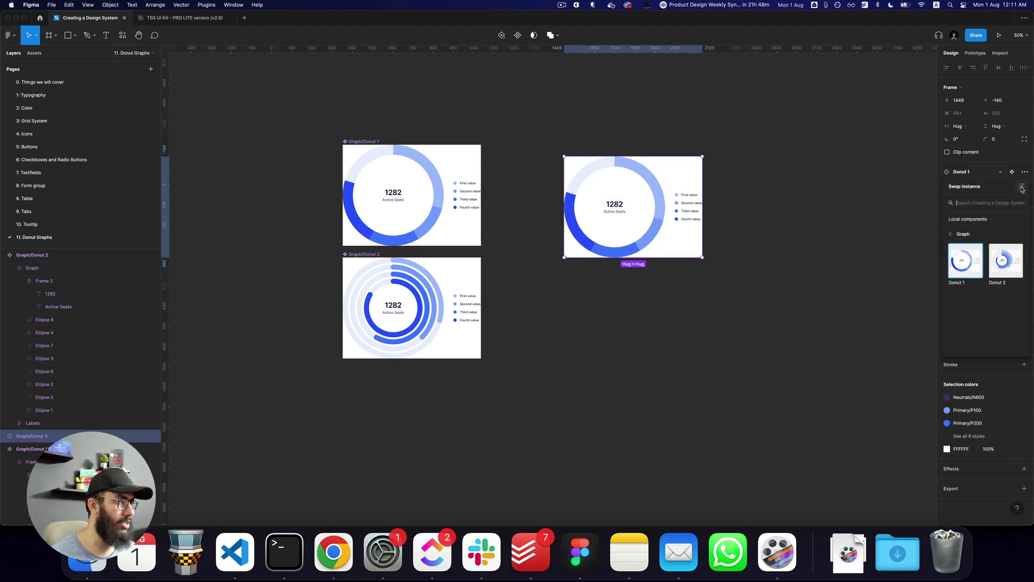
{"action": "left_click", "coordinate": [1008, 266]}
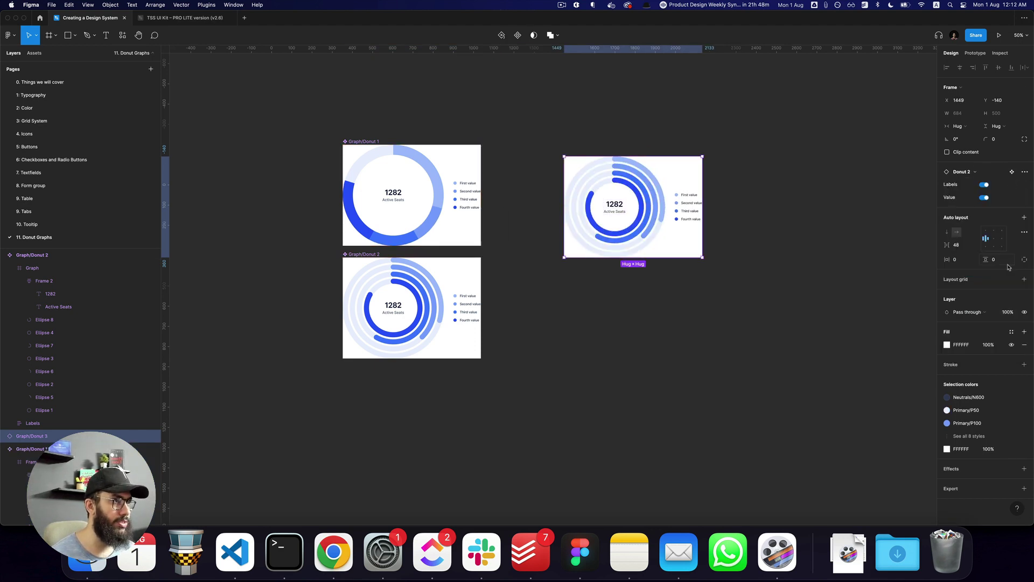
Step: Test the Labels and Value properties on the Donut 2 instance, switching both off
{"action": "left_click", "coordinate": [983, 186]}
{"action": "left_click", "coordinate": [984, 185]}
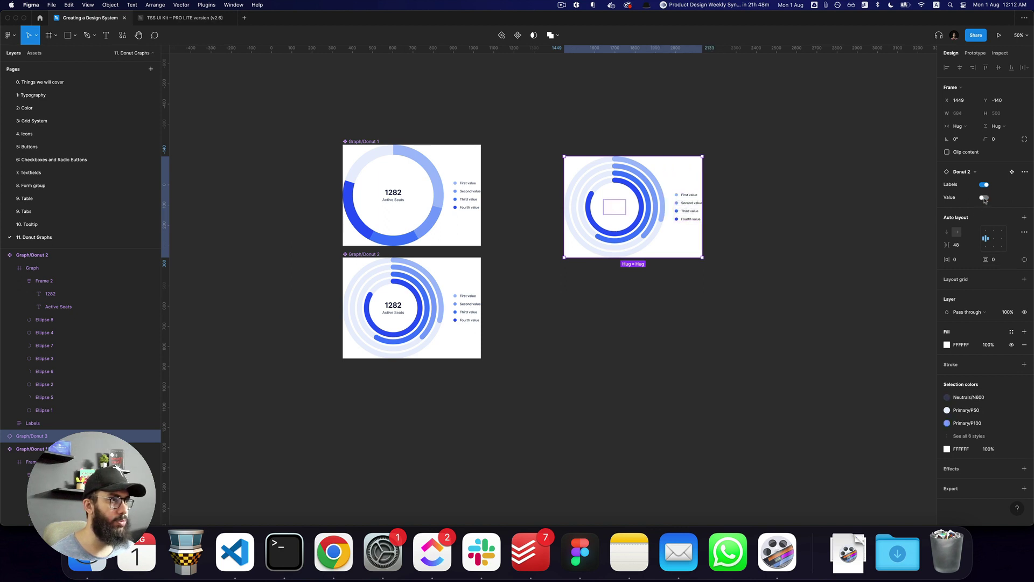
{"action": "key", "text": "shift+0"}
{"action": "left_click", "coordinate": [984, 197]}
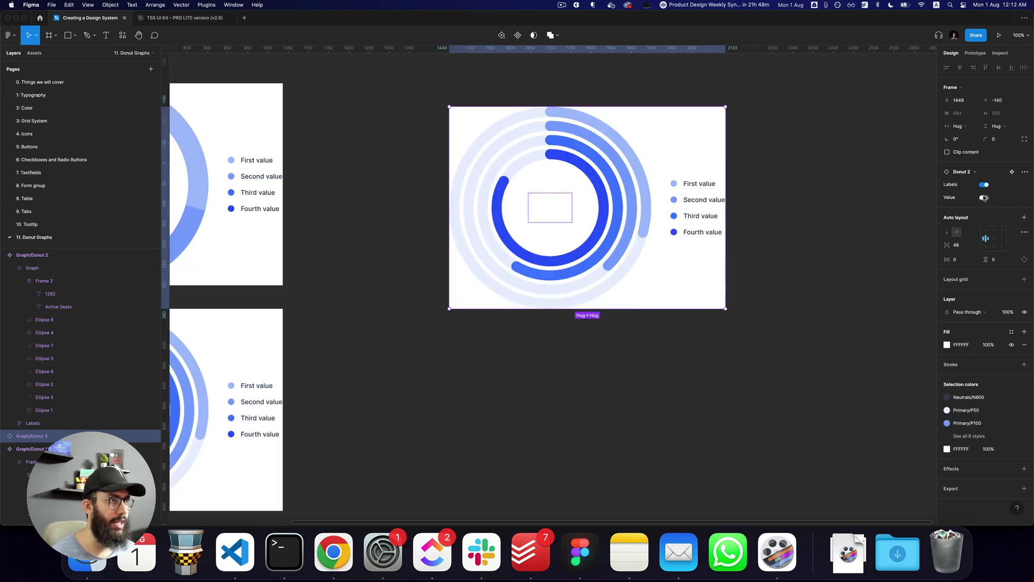
{"action": "left_click", "coordinate": [984, 185]}
{"action": "left_click", "coordinate": [841, 199]}
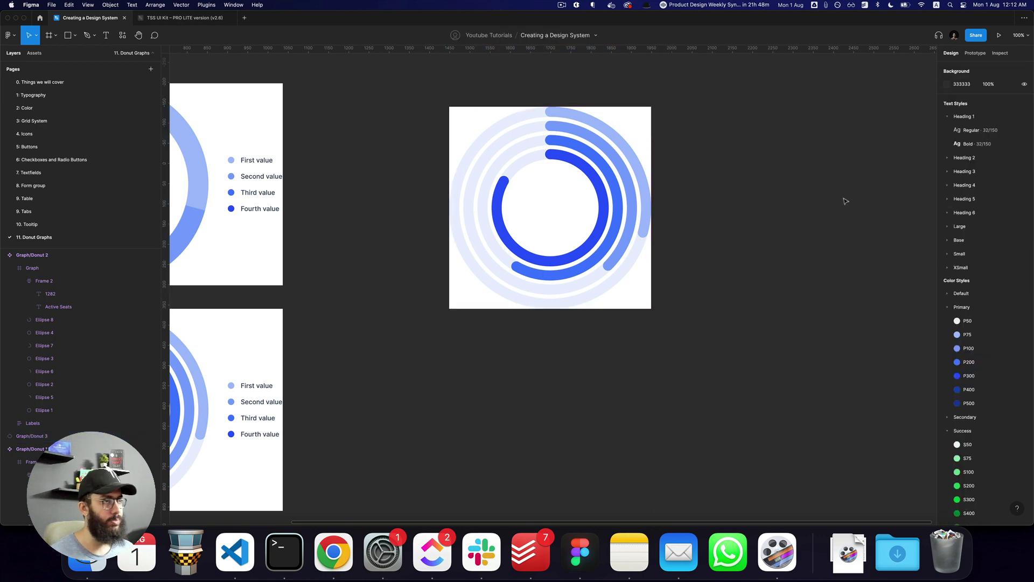
Step: Remove the test donut instance beside the two components
{"action": "key", "text": "minus"}
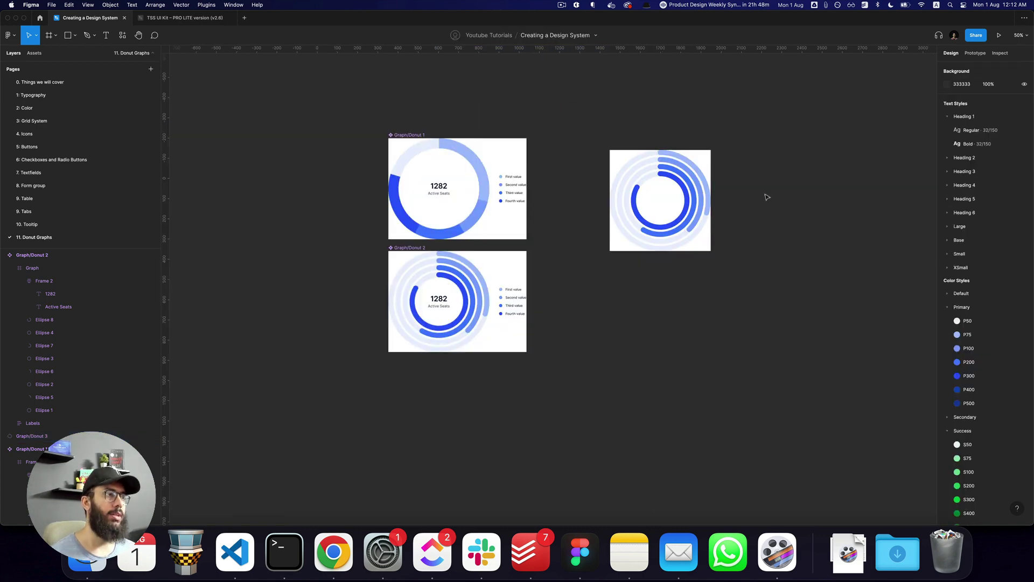
{"action": "left_click_drag", "start_coordinate": [565, 137], "coordinate": [746, 286]}
{"action": "left_click", "coordinate": [751, 285]}
{"action": "key", "text": "super+z"}
{"action": "left_click", "coordinate": [600, 148]}
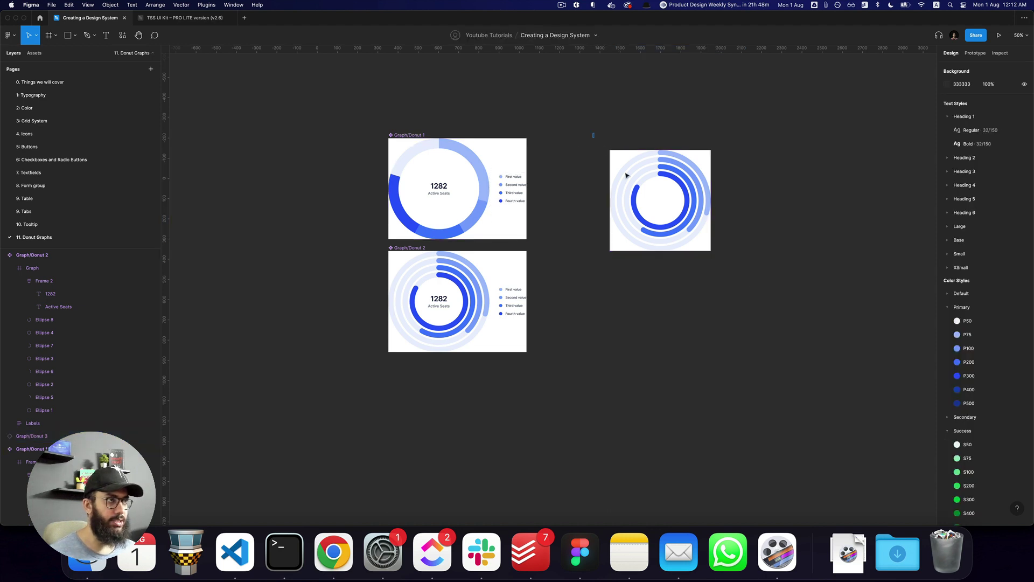
{"action": "key", "text": "super+z"}
Step: Combine Graph/Donut 1 and Graph/Donut 2 as variants and rename the variant property Property 1 to Type
{"action": "left_click_drag", "start_coordinate": [352, 110], "coordinate": [447, 269]}
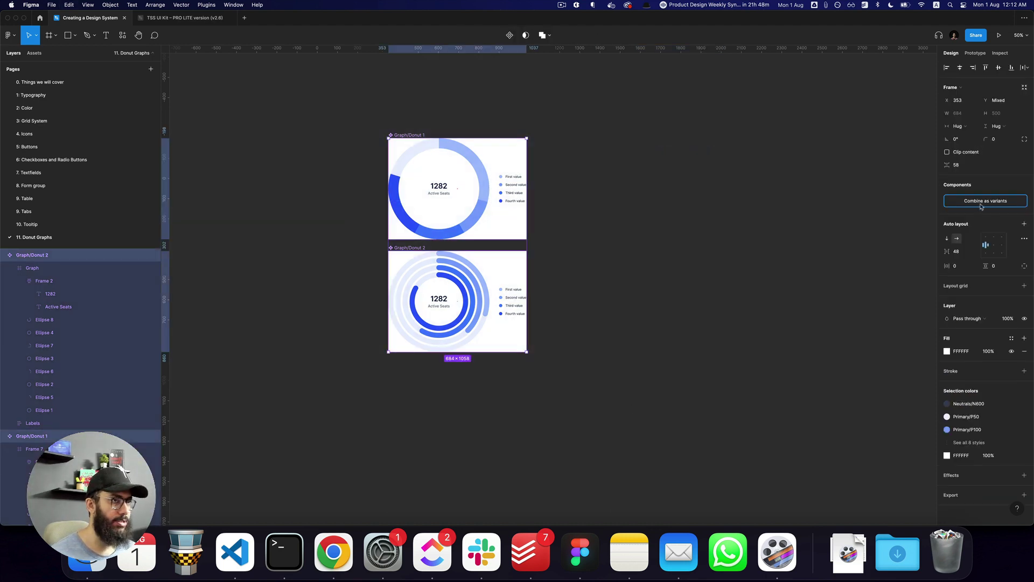
{"action": "left_click", "coordinate": [994, 201]}
{"action": "double_click", "coordinate": [955, 193]}
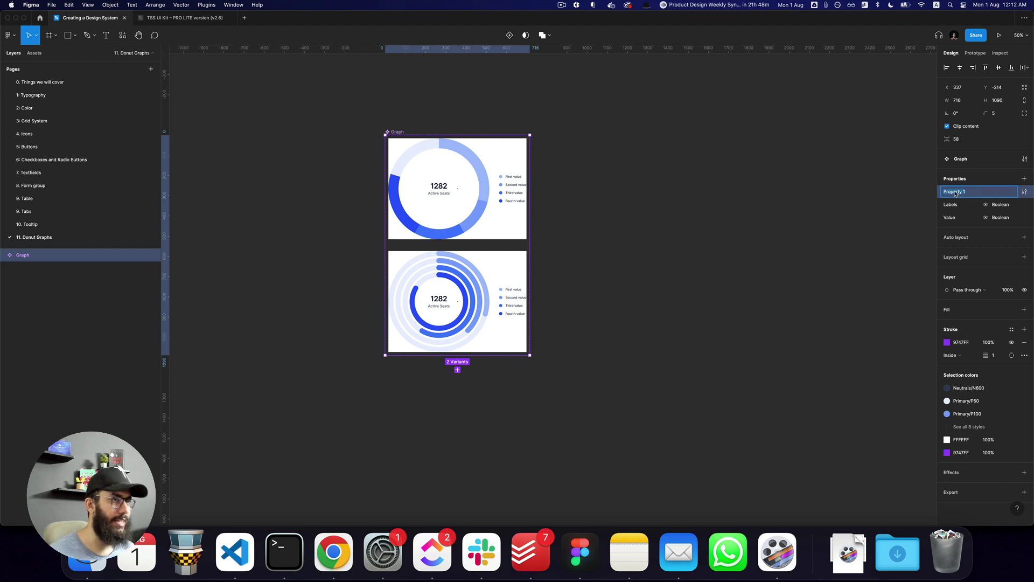
{"action": "type", "text": "T"}
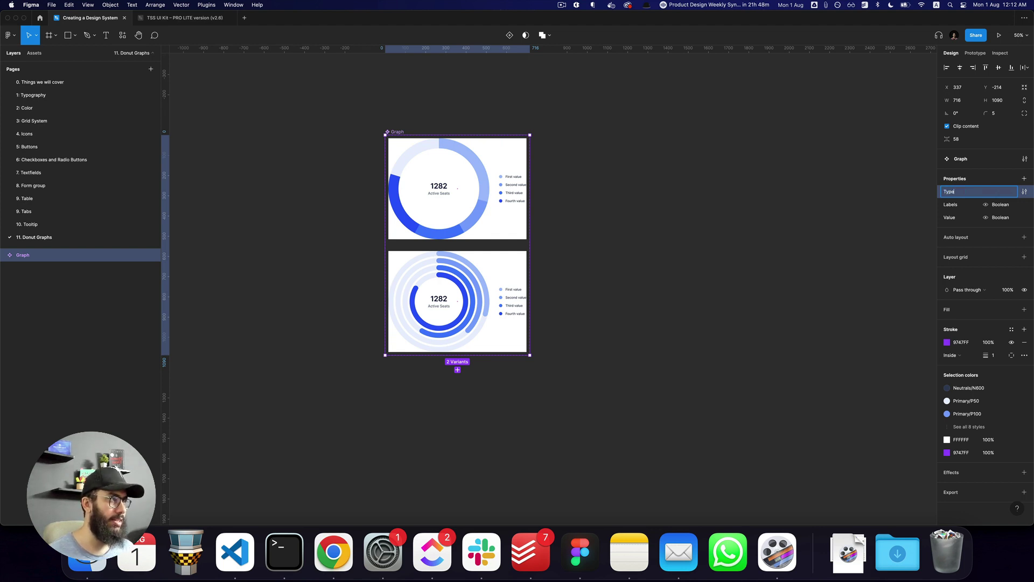
{"action": "type", "text": "ype"}
{"action": "key", "text": "Return"}
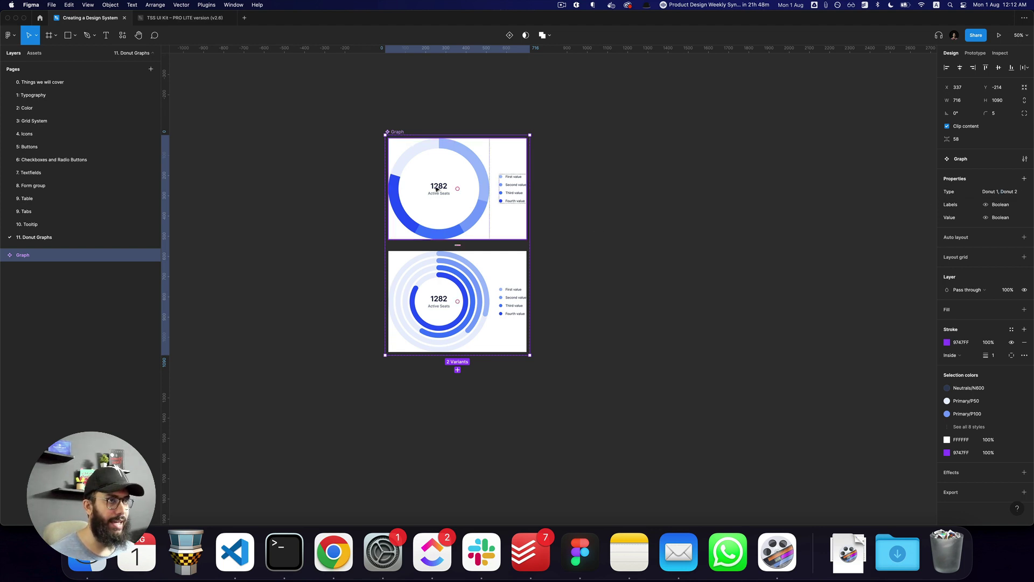
Step: Inspect the 1282 and Active Seats text layers in the center of the Donut 1 variant
{"action": "scroll", "coordinate": [449, 183], "scroll_direction": "up", "scroll_amount": 5}
{"action": "left_click", "coordinate": [434, 194]}
{"action": "left_click", "coordinate": [434, 195], "text": "super"}
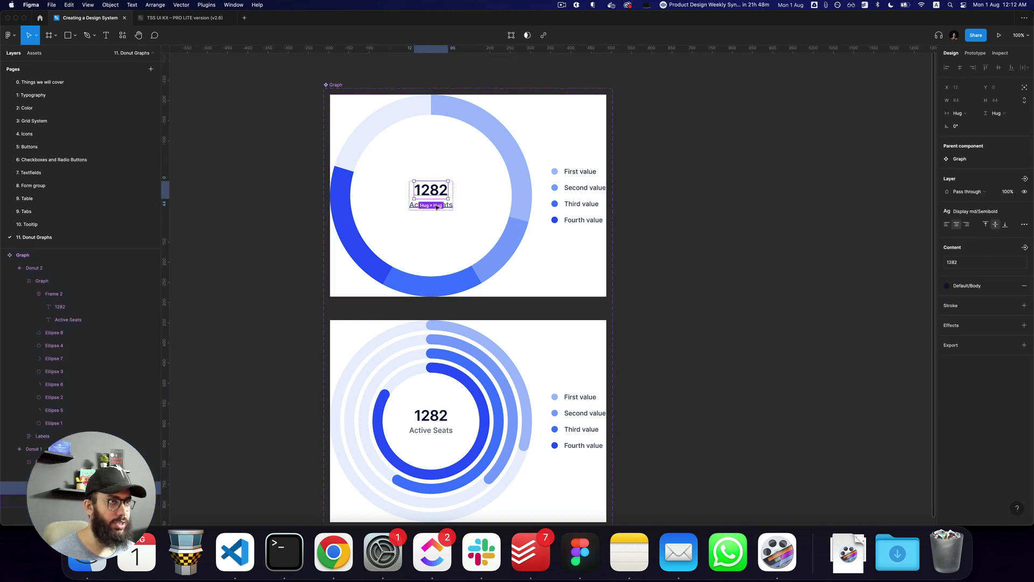
{"action": "left_click", "coordinate": [437, 206]}
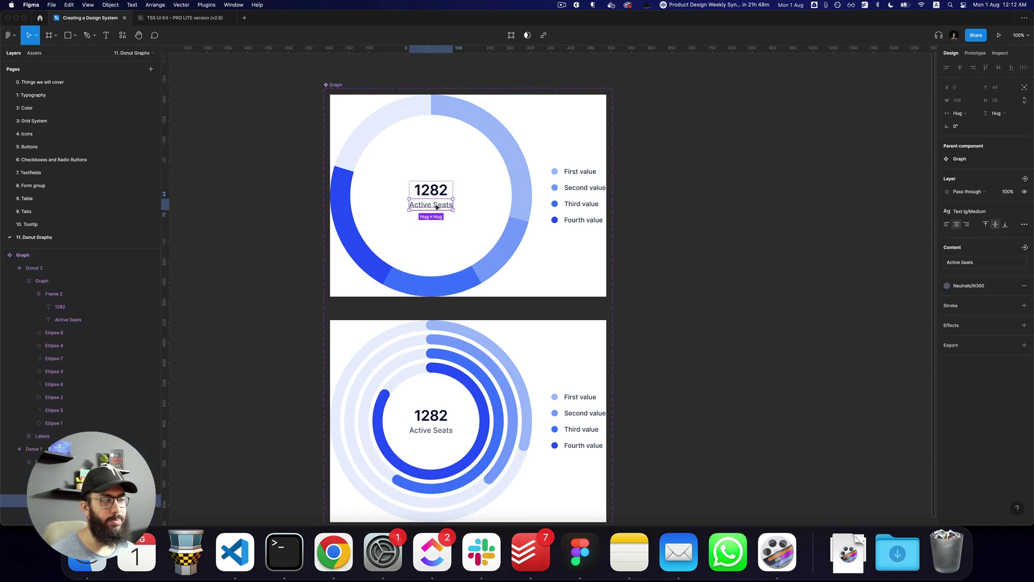
{"action": "left_click", "coordinate": [820, 195]}
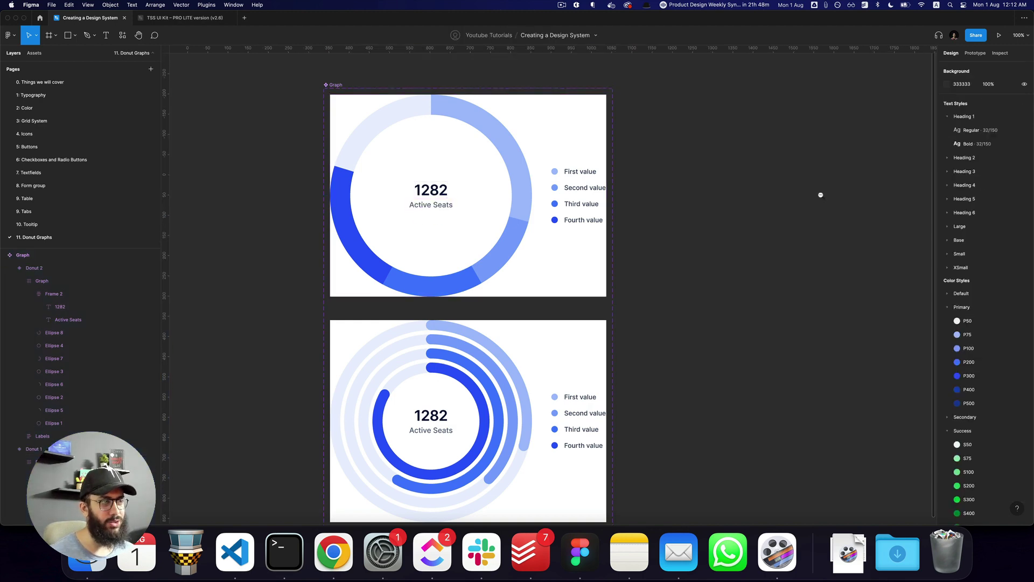
{"action": "left_click", "coordinate": [447, 197]}
{"action": "left_click", "coordinate": [687, 203]}
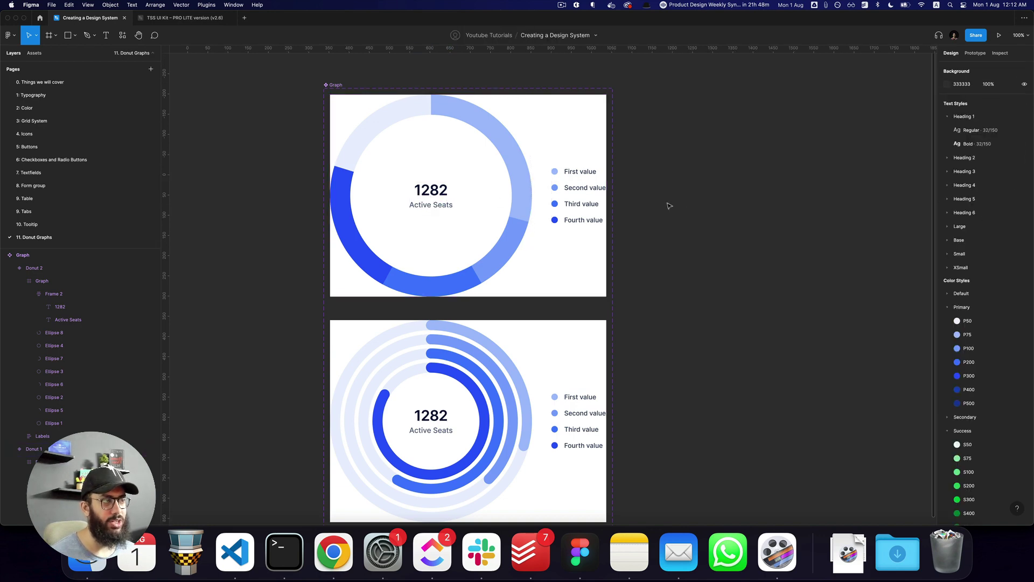
Step: Copy the Donut 1 variant and place it as an instance beside the Graph component set
{"action": "left_click", "coordinate": [584, 201]}
{"action": "key", "text": "super+c"}
{"action": "key", "text": "super+v"}
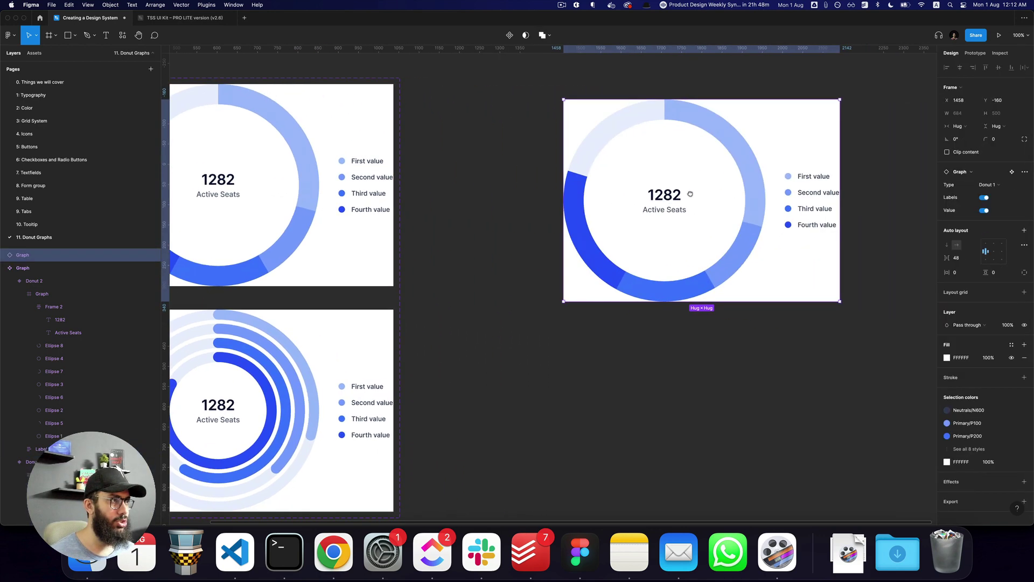
{"action": "left_click_drag", "start_coordinate": [683, 200], "coordinate": [623, 200]}
{"action": "double_click", "coordinate": [553, 188]}
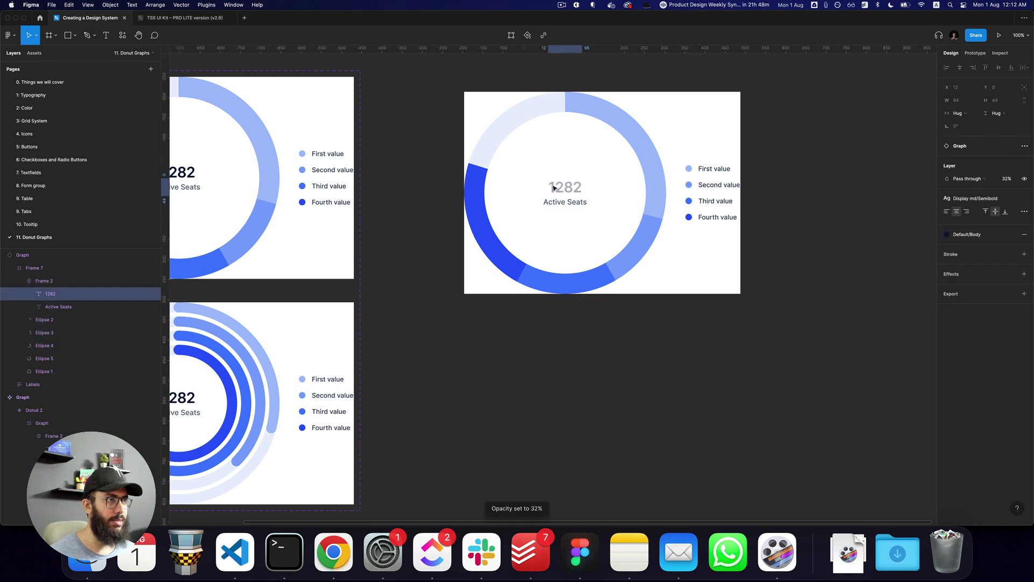
{"action": "double_click", "coordinate": [567, 189]}
{"action": "type", "text": "2341234123"}
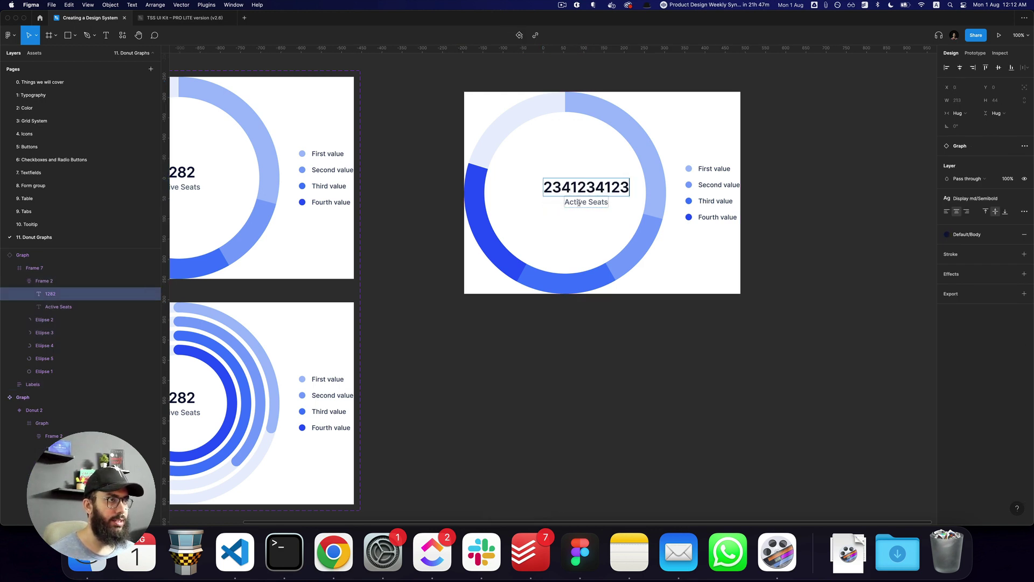
{"action": "left_click", "coordinate": [579, 203]}
{"action": "type", "text": "asdasdasdsad"}
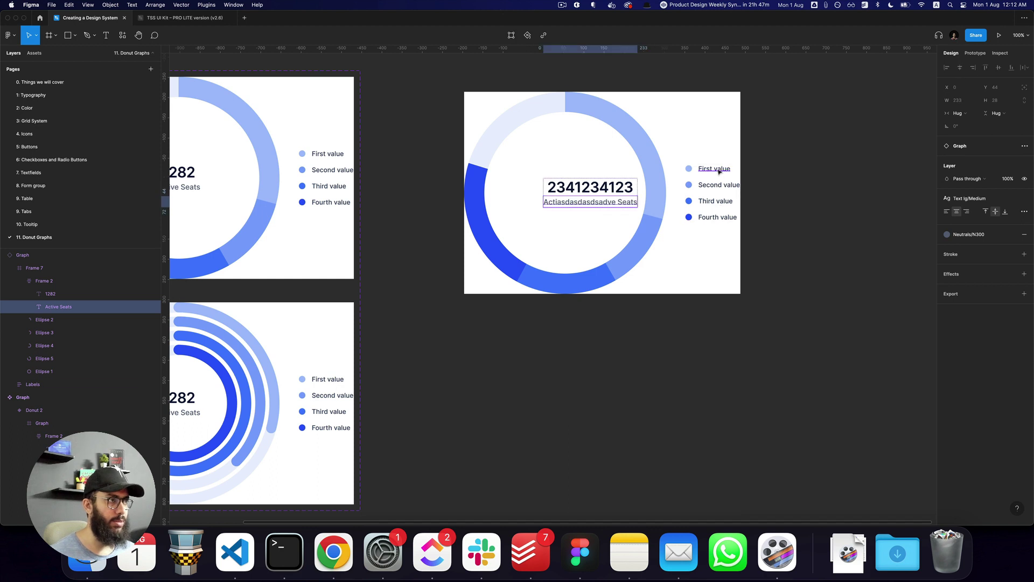
Step: Change the instance's four legend labels to asd, Secondasd value, Third asdvalue and Fourtasdasdasdh value
{"action": "double_click", "coordinate": [714, 170]}
{"action": "type", "text": "asd"}
{"action": "left_click", "coordinate": [722, 185]}
{"action": "type", "text": "asd"}
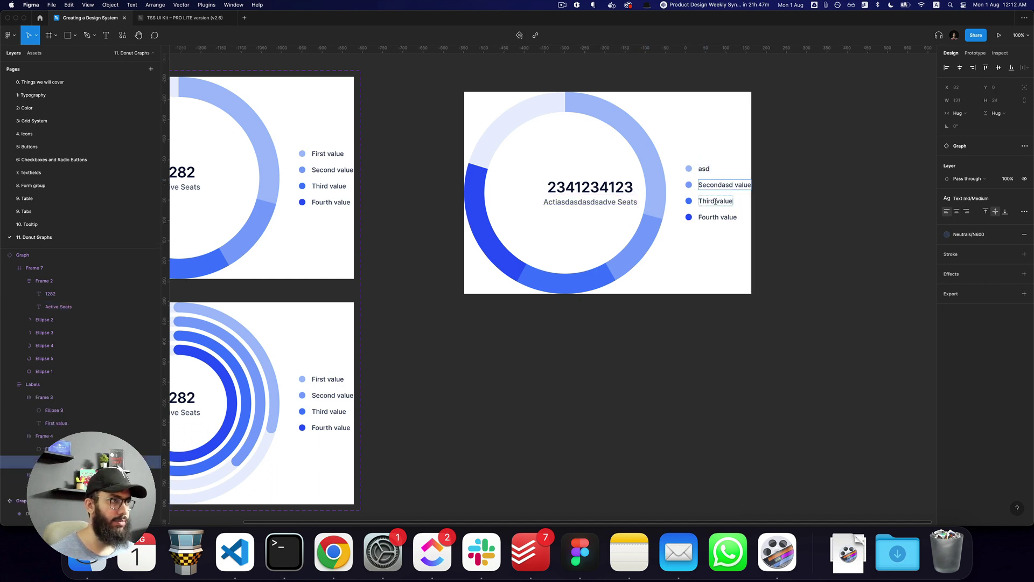
{"action": "left_click", "coordinate": [715, 201]}
{"action": "type", "text": "asd"}
{"action": "left_click", "coordinate": [715, 217]}
{"action": "type", "text": "asdasdasd"}
Step: Set the horizontal constraint of the center text frames in both donut variants to Center
{"action": "scroll", "coordinate": [530, 187], "scroll_direction": "left", "scroll_amount": 2}
{"action": "scroll", "coordinate": [530, 186], "scroll_direction": "left", "scroll_amount": 2}
{"action": "left_click", "coordinate": [267, 177]}
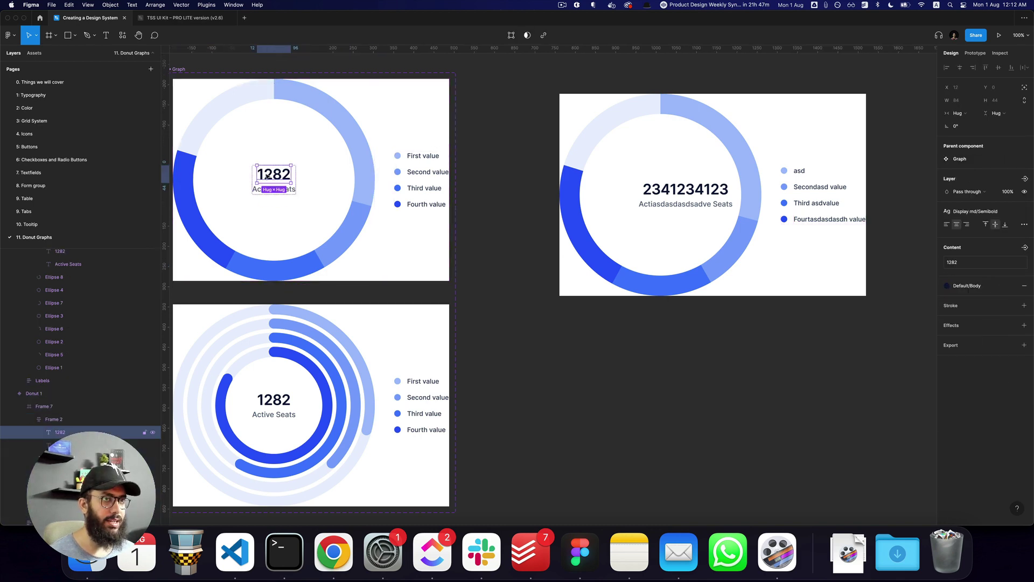
{"action": "key", "text": "Escape"}
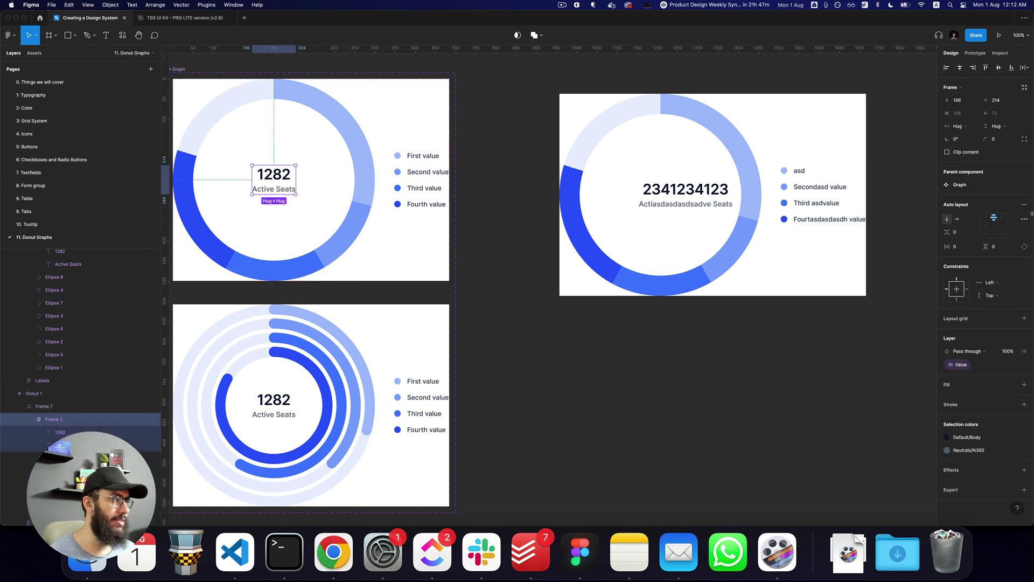
{"action": "left_click", "coordinate": [276, 410], "text": "shift"}
{"action": "left_click", "coordinate": [991, 282]}
{"action": "left_click", "coordinate": [997, 311]}
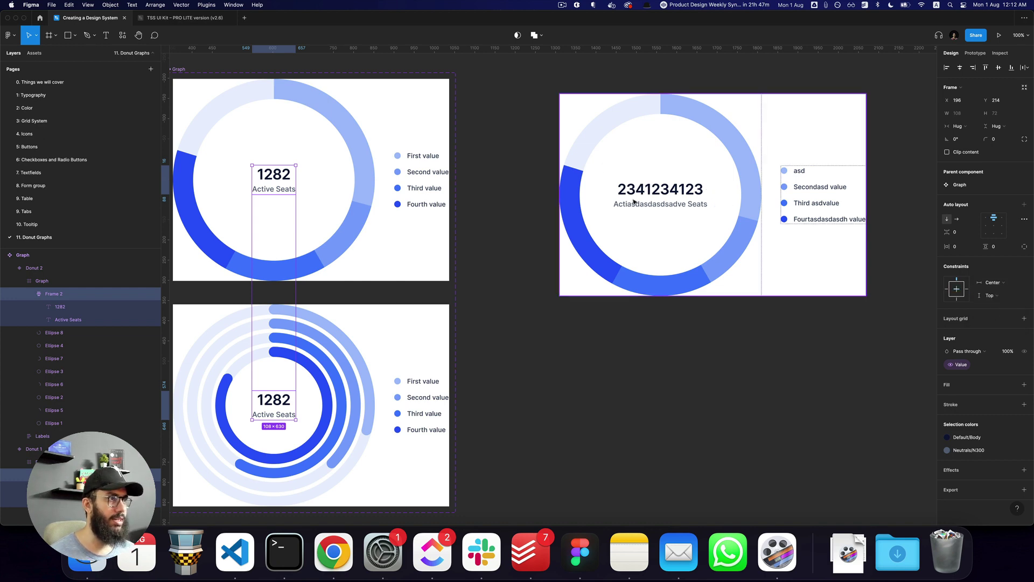
{"action": "left_click", "coordinate": [790, 330]}
{"action": "scroll", "coordinate": [786, 326], "scroll_direction": "down", "scroll_amount": 3}
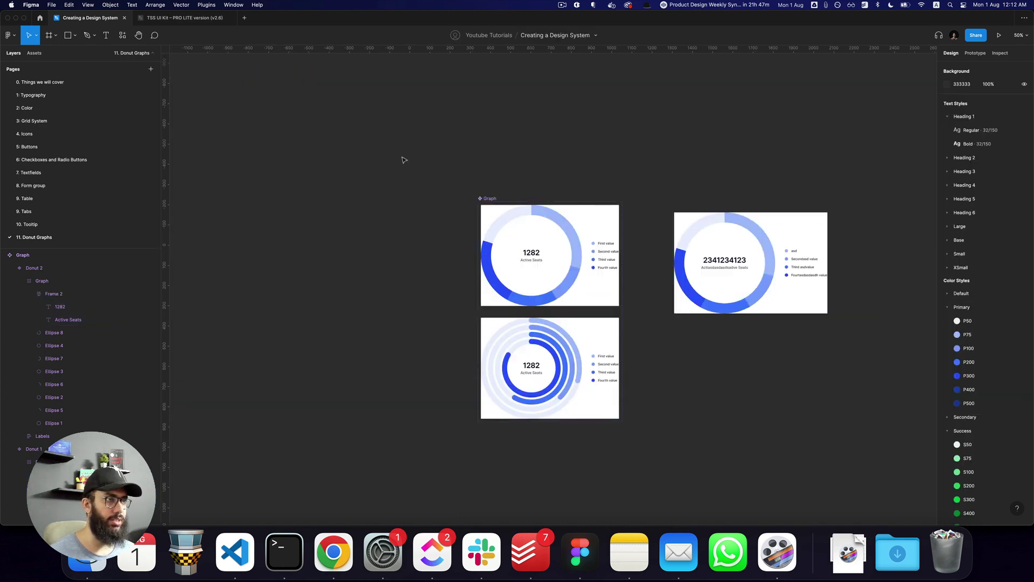